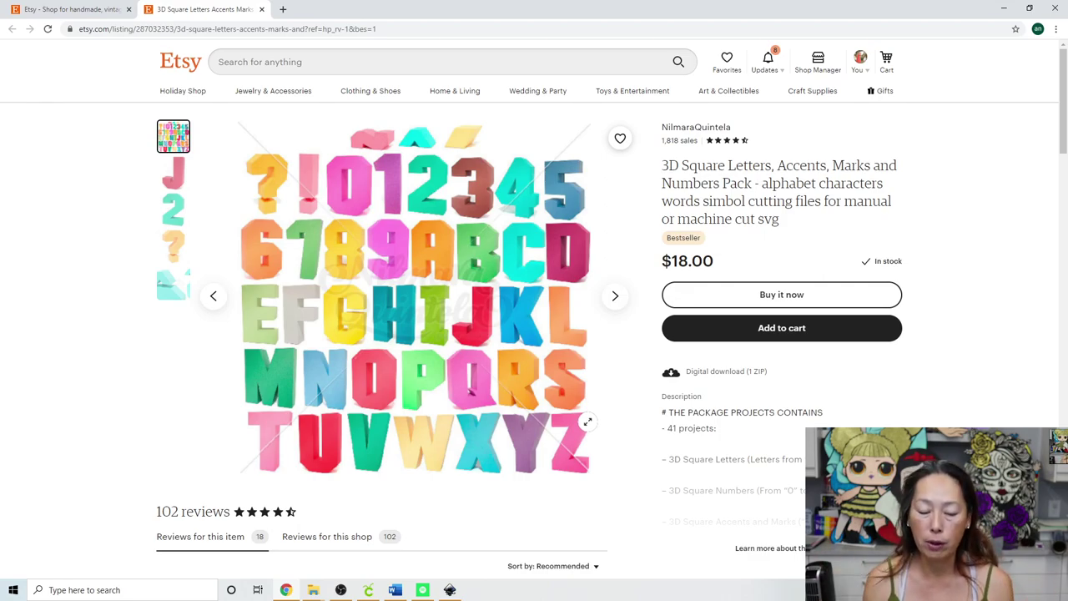
- Switch to Inkscape and create a new blank document in a maximized window
click(449, 590)
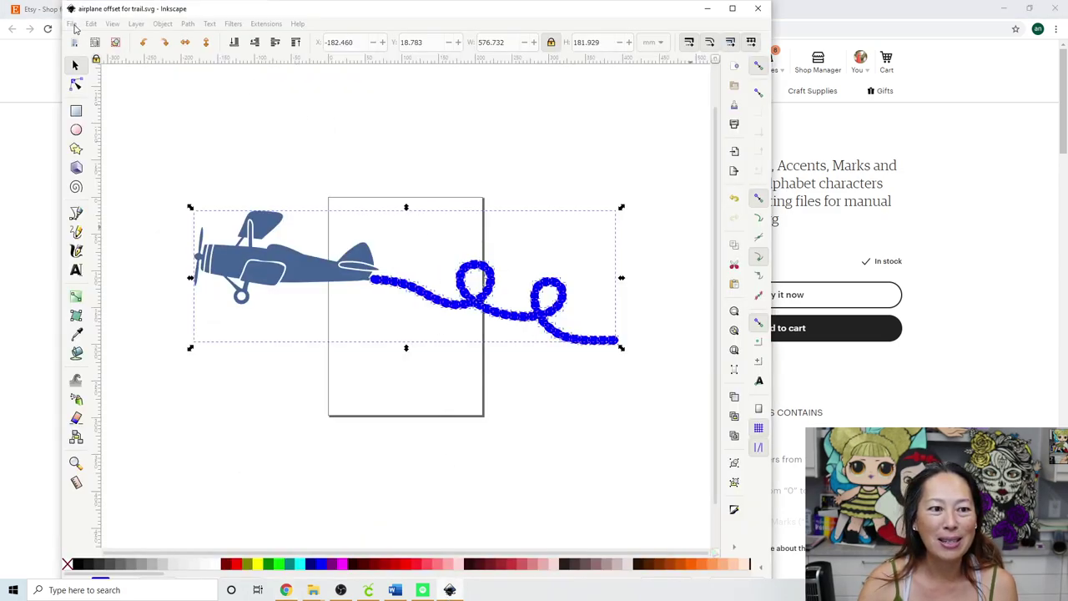
click(72, 24)
key(Escape)
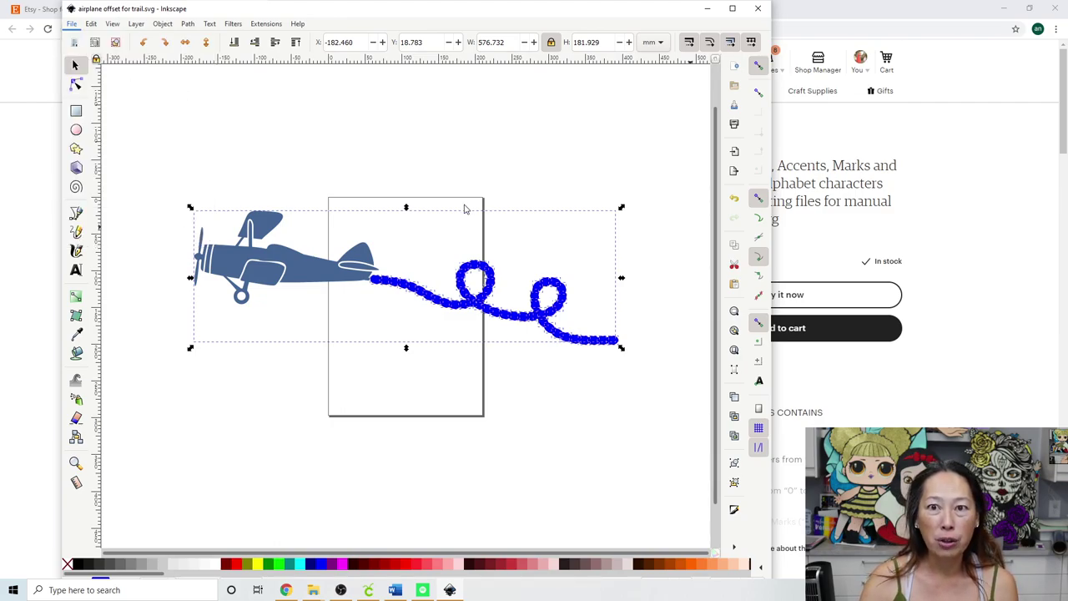
key(ctrl+n)
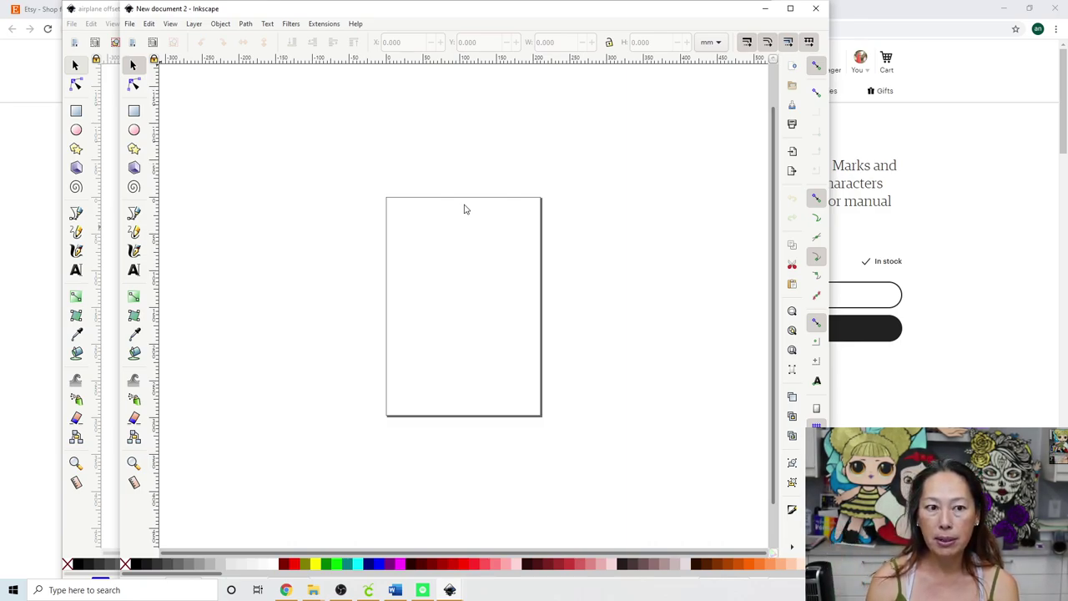
click(790, 8)
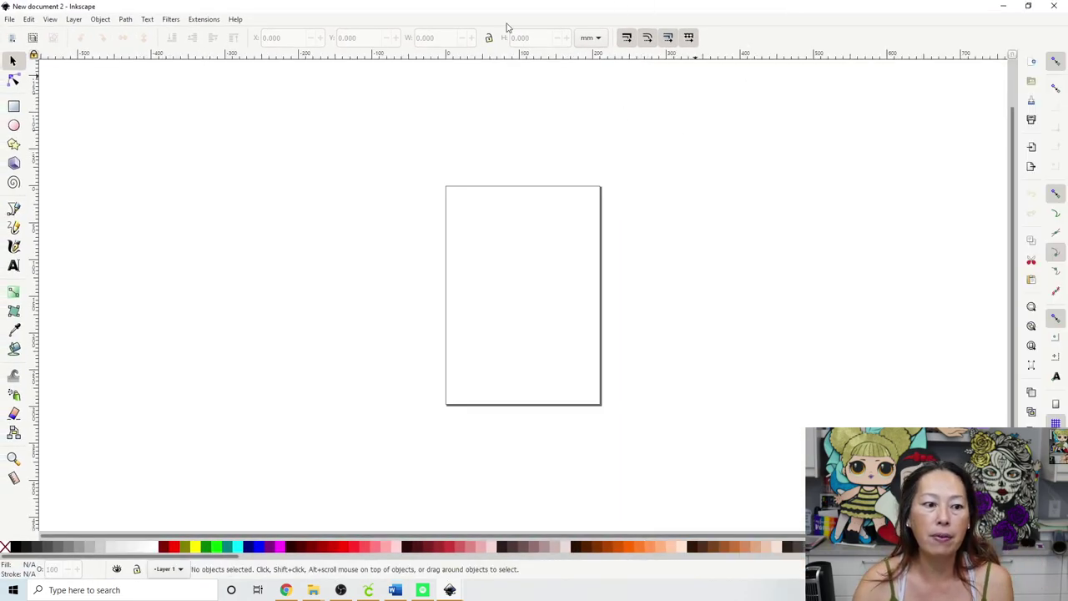
- Import the dashed-line-score square letter X cut file from the Desktop with the default SVG input options
click(10, 20)
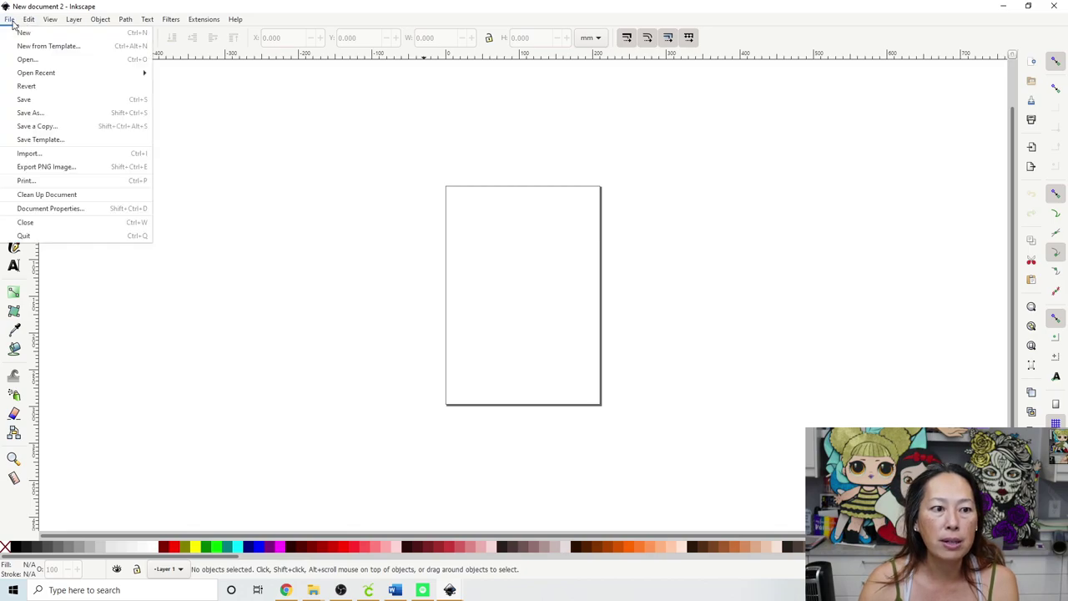
click(32, 153)
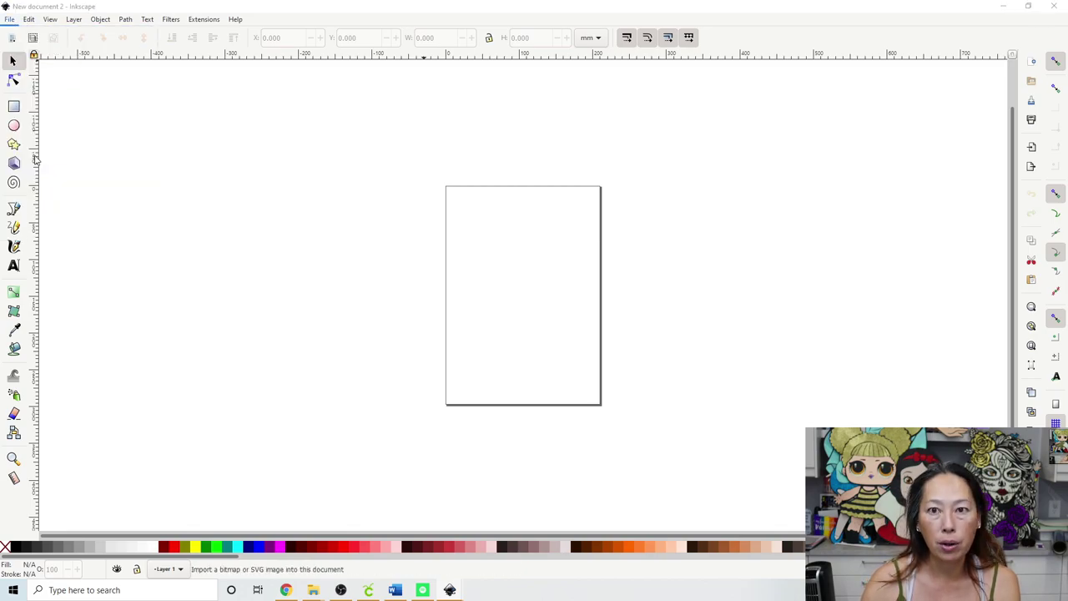
scroll(292, 148, down, 5)
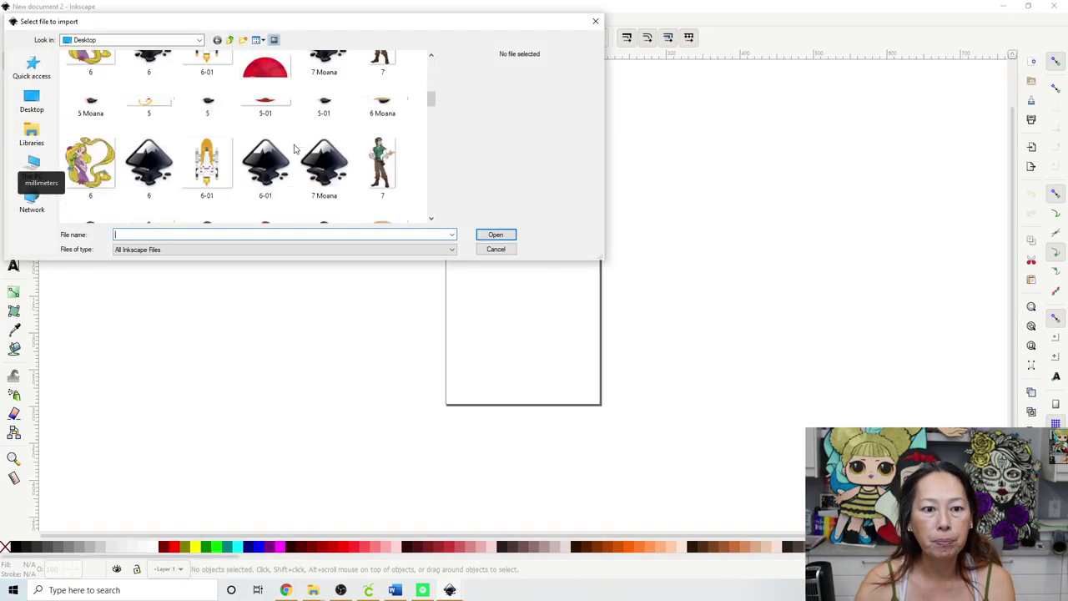
scroll(294, 149, down, 3)
scroll(294, 148, down, 3)
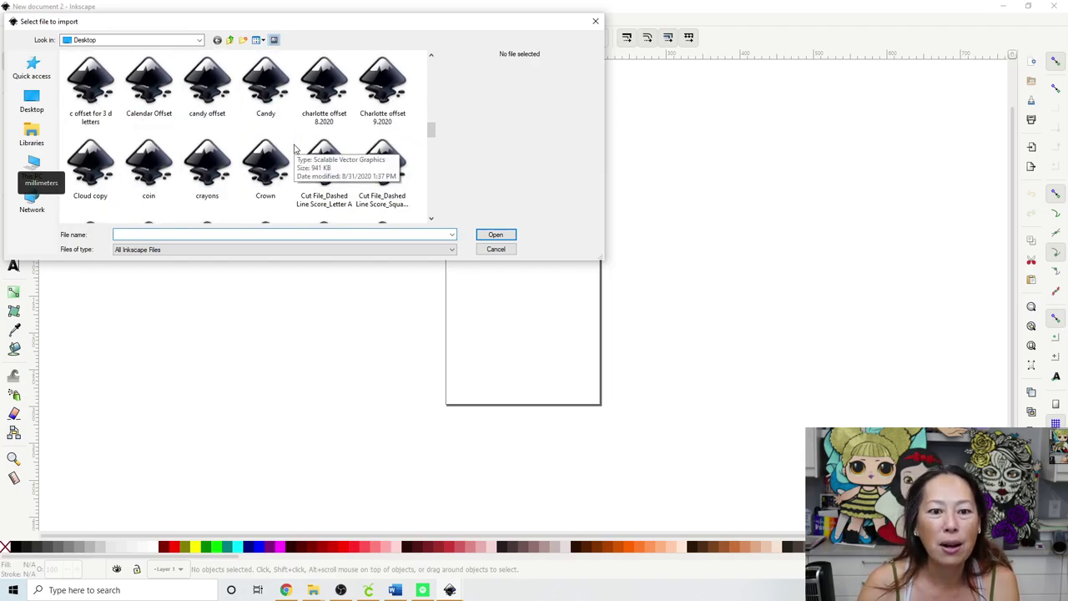
scroll(293, 149, down, 3)
scroll(294, 148, down, 3)
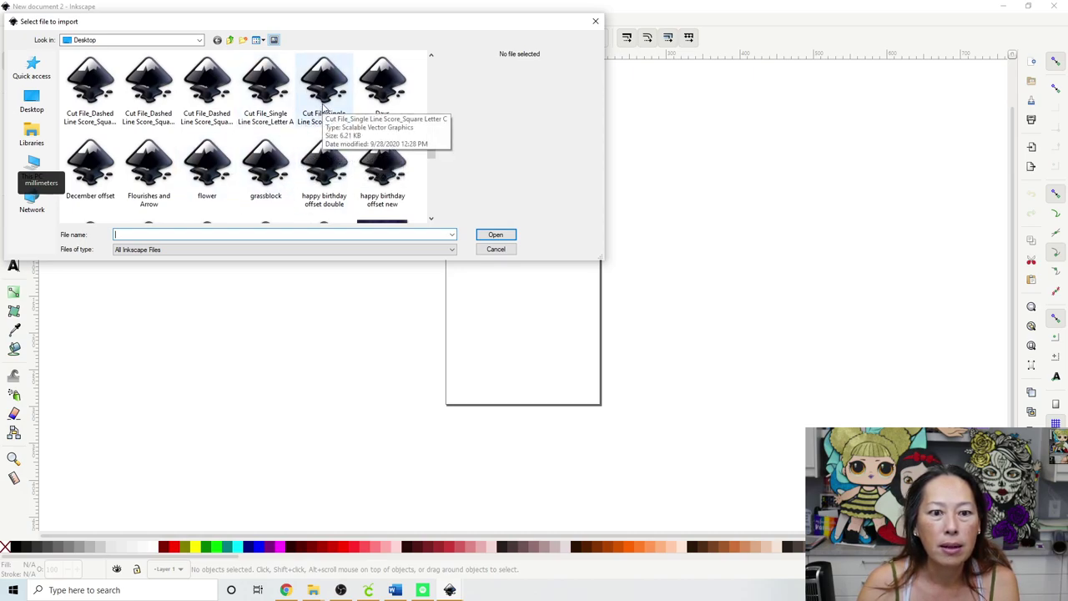
double_click(208, 88)
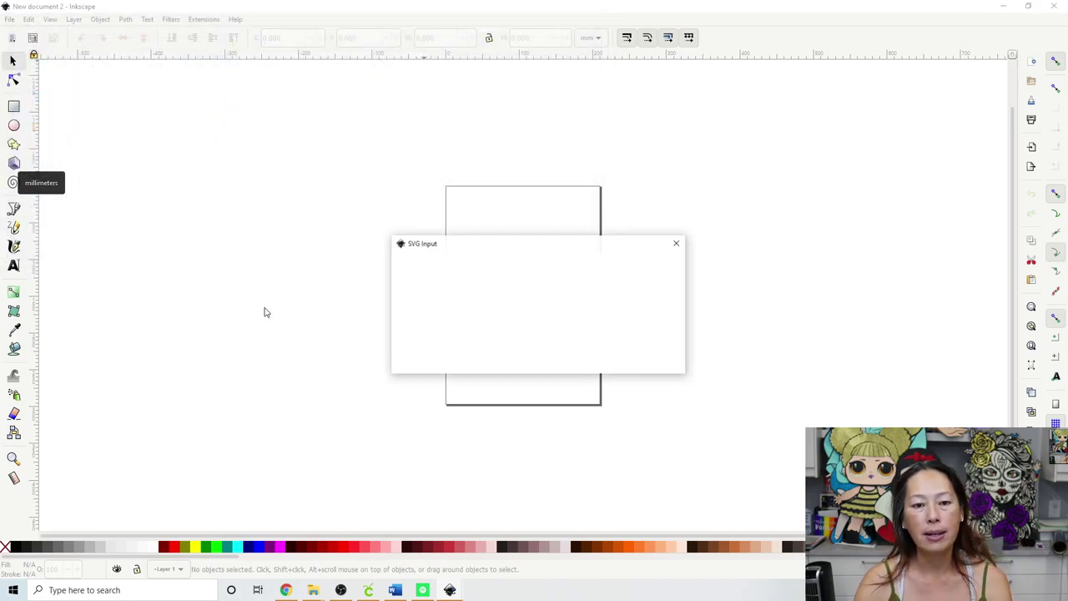
click(672, 364)
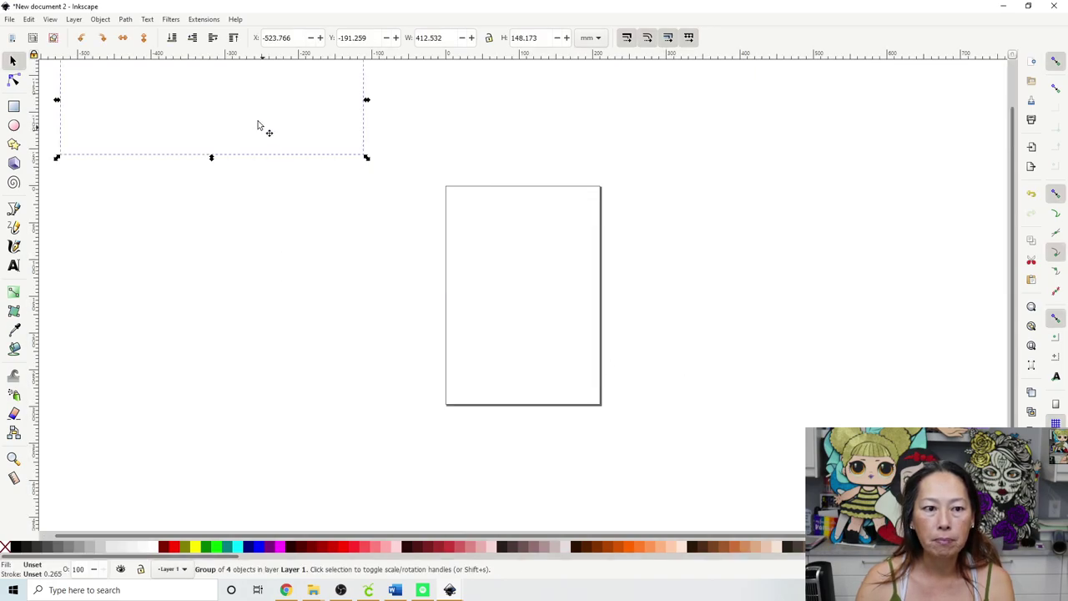
- Fill the imported group of letter X pieces with magenta
scroll(257, 122, up, 2)
scroll(252, 143, down, 1)
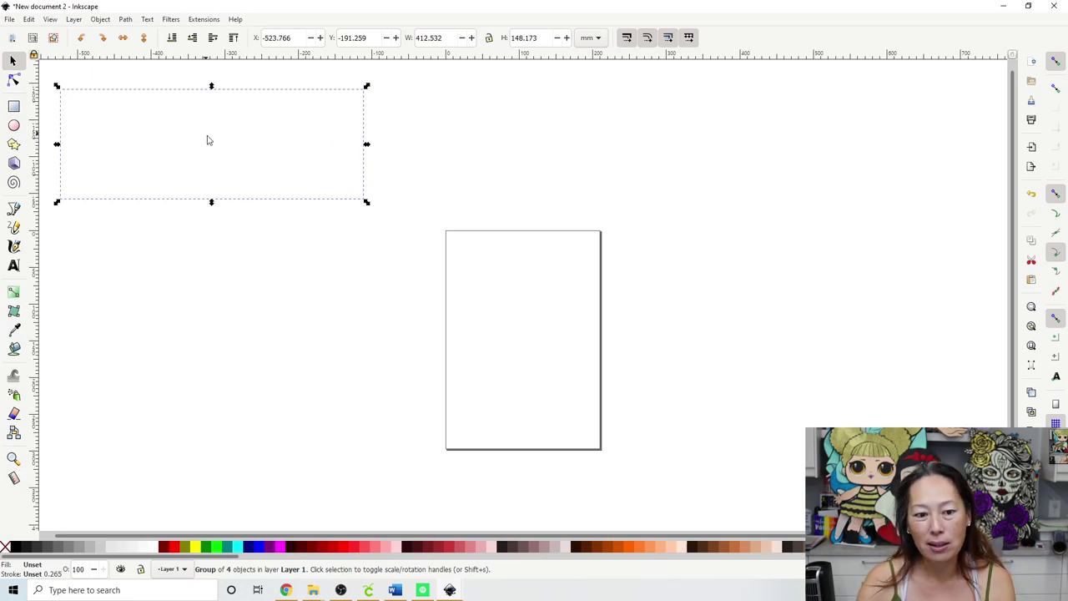
click(279, 547)
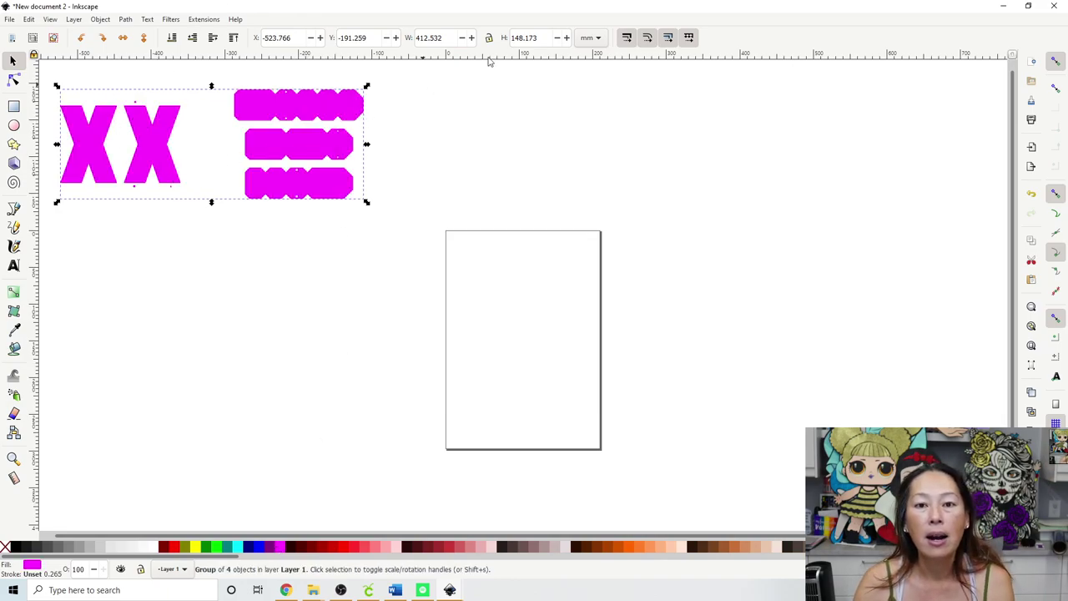
- Lock the width-height ratio, enlarge the magenta group to about 840 × 302 mm, and move it down over the page
click(489, 37)
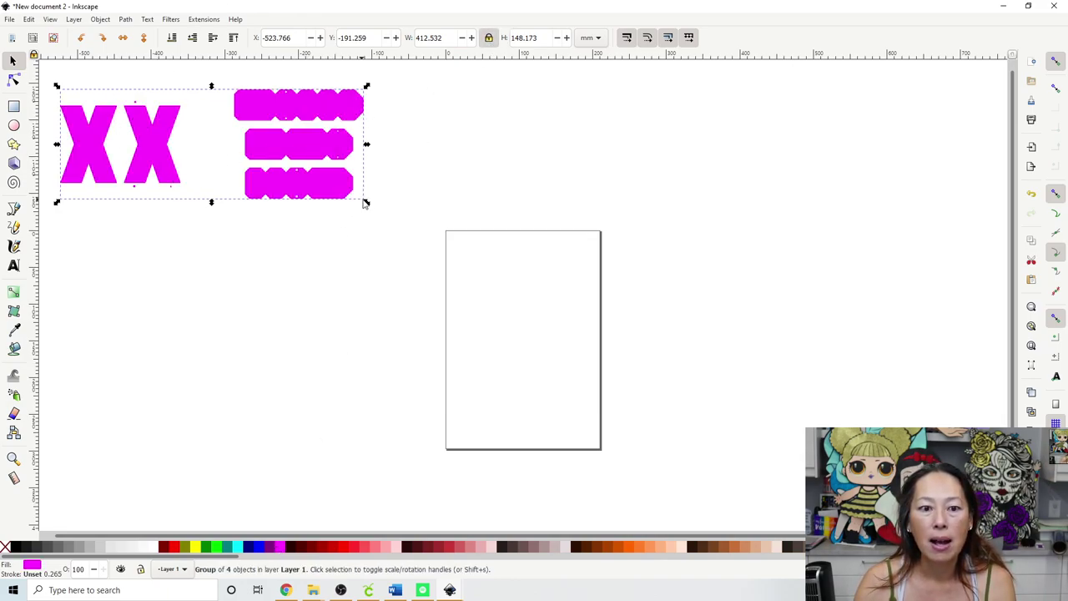
drag(365, 202, 687, 393)
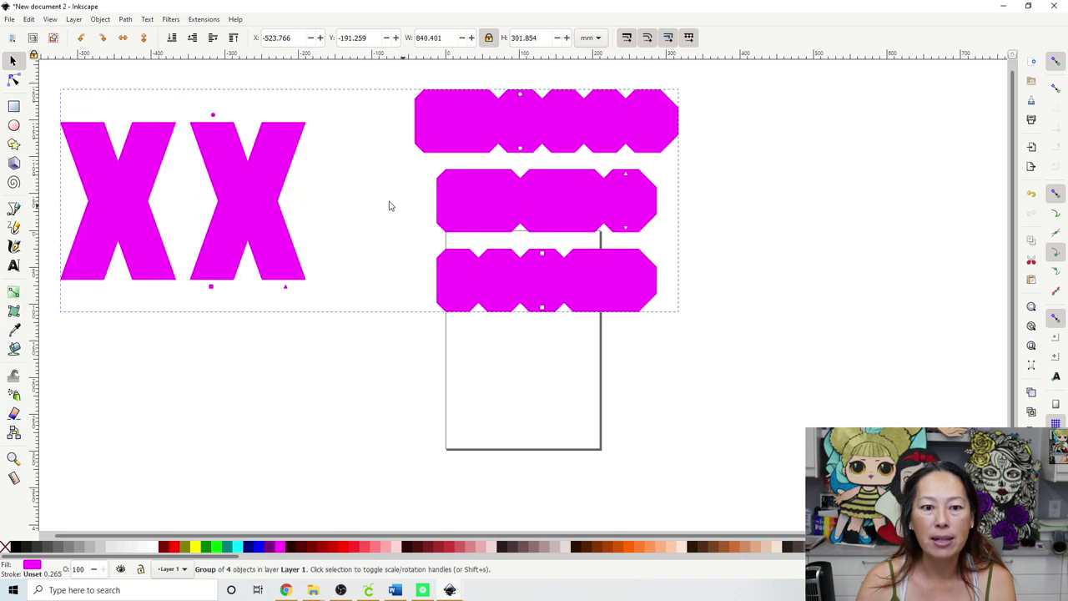
drag(272, 196, 451, 269)
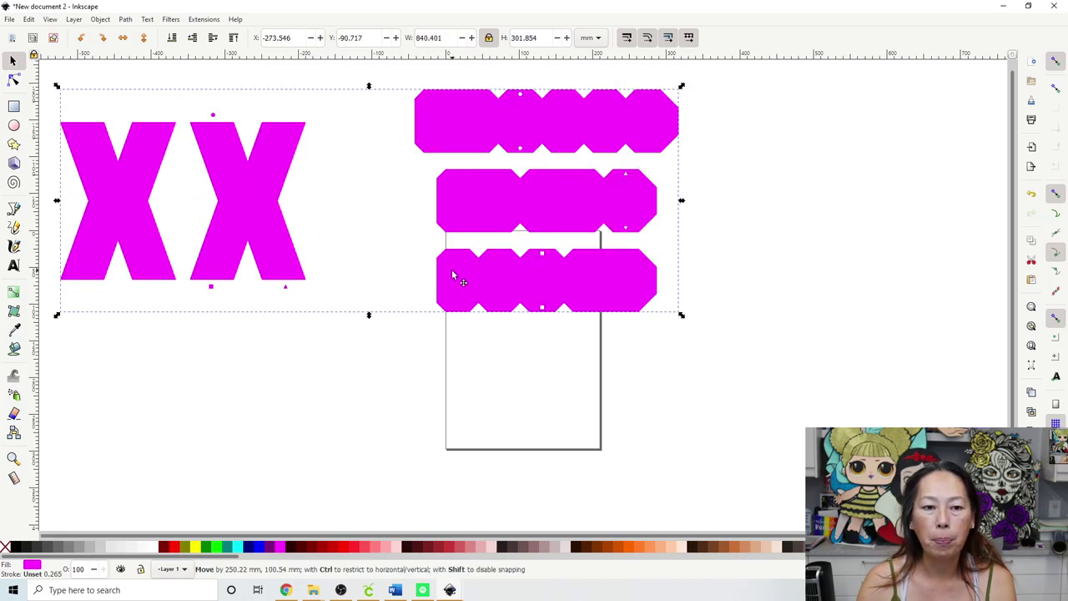
key(Escape)
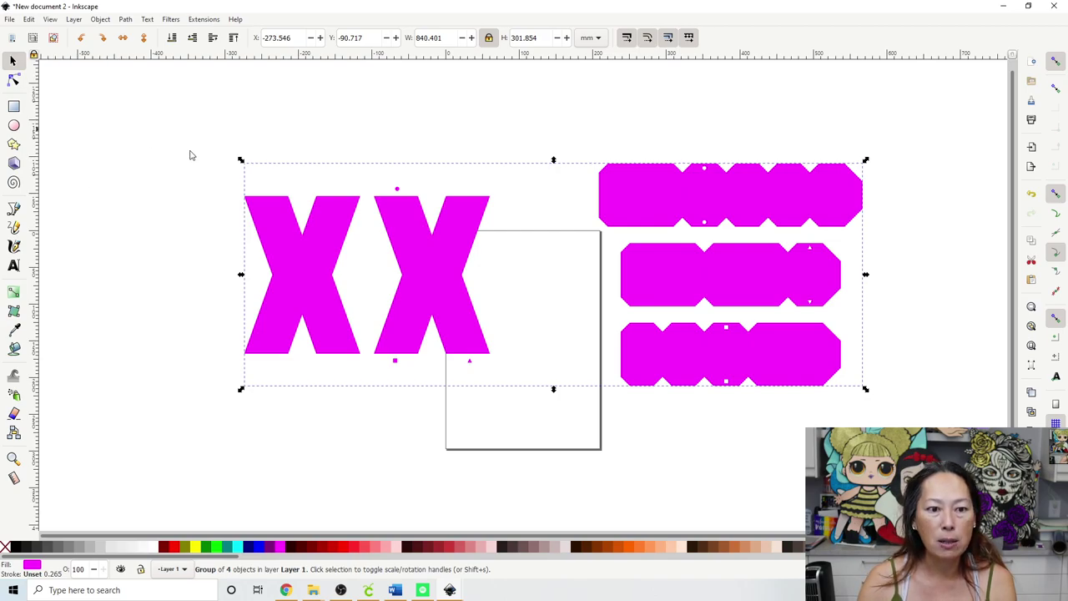
click(99, 130)
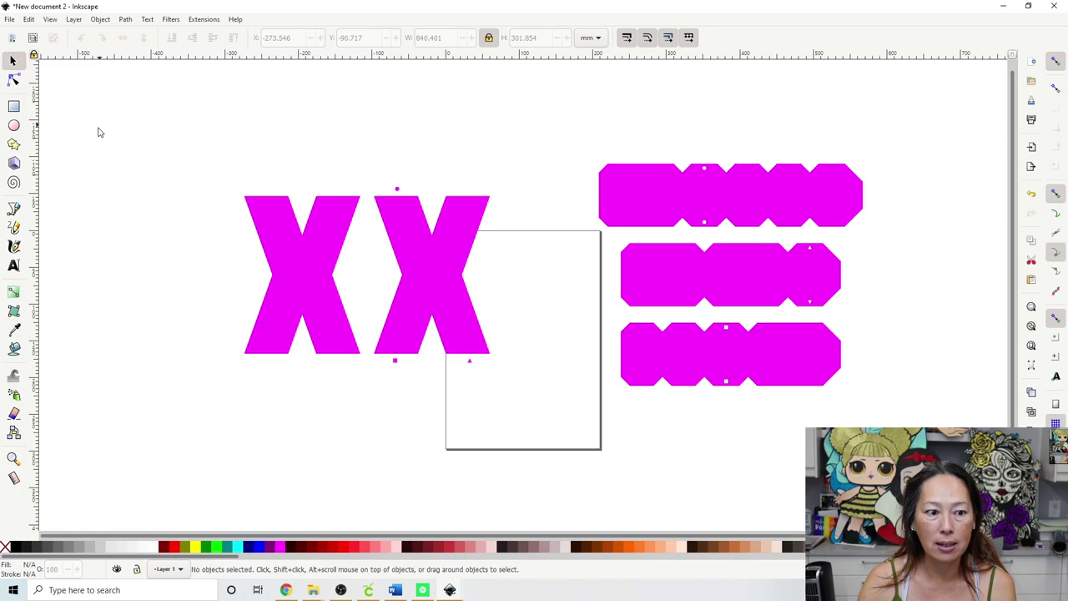
- Fill the first X using the bounded-area fill in light pink with a grow/shrink of -10 mm to create an inset shape
click(14, 351)
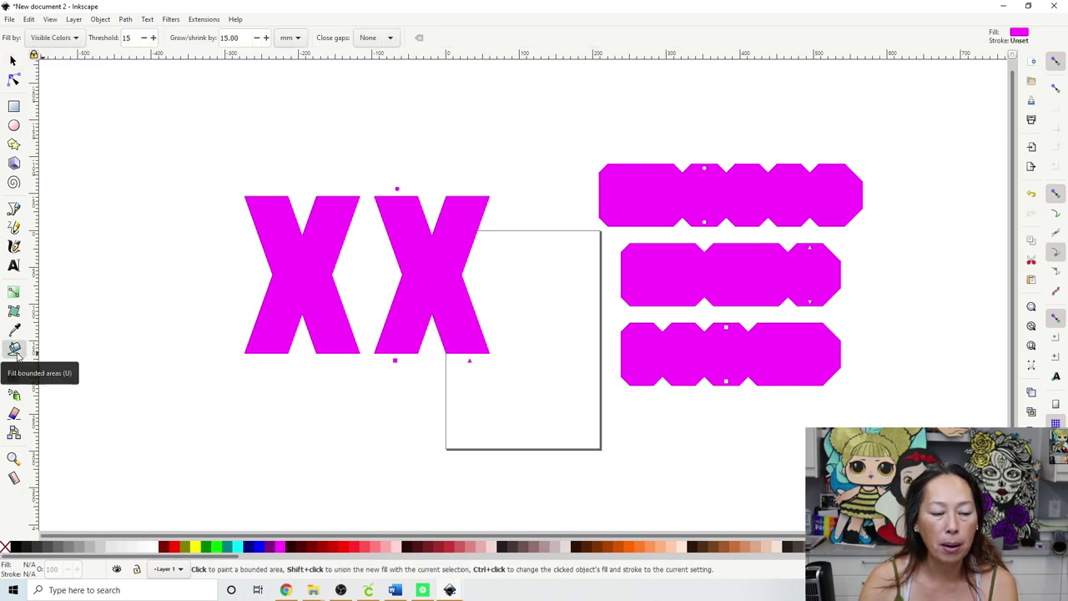
click(398, 548)
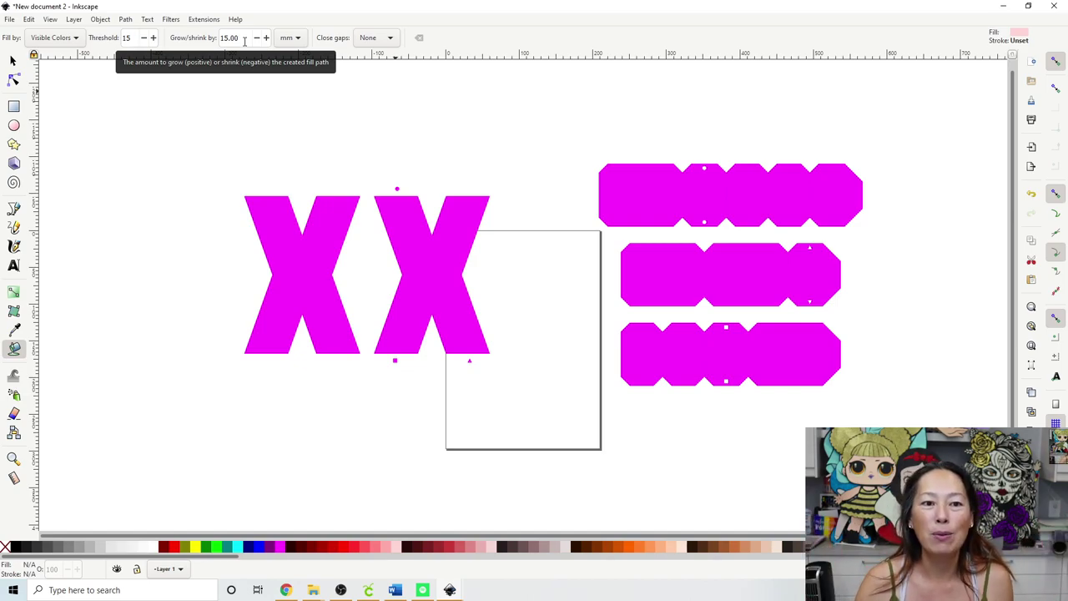
drag(245, 41, 192, 42)
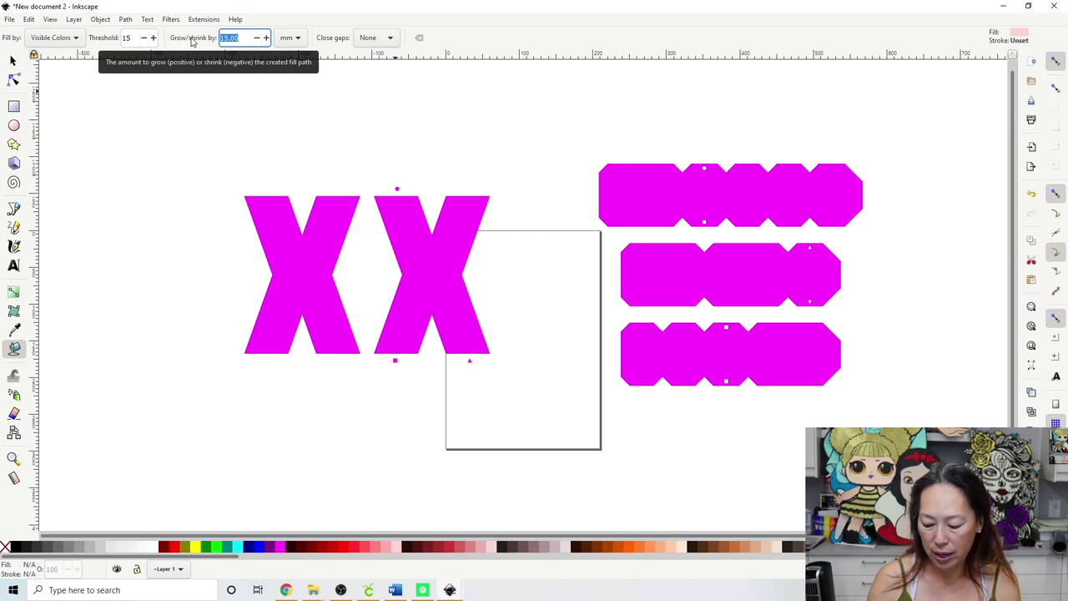
text(-10)
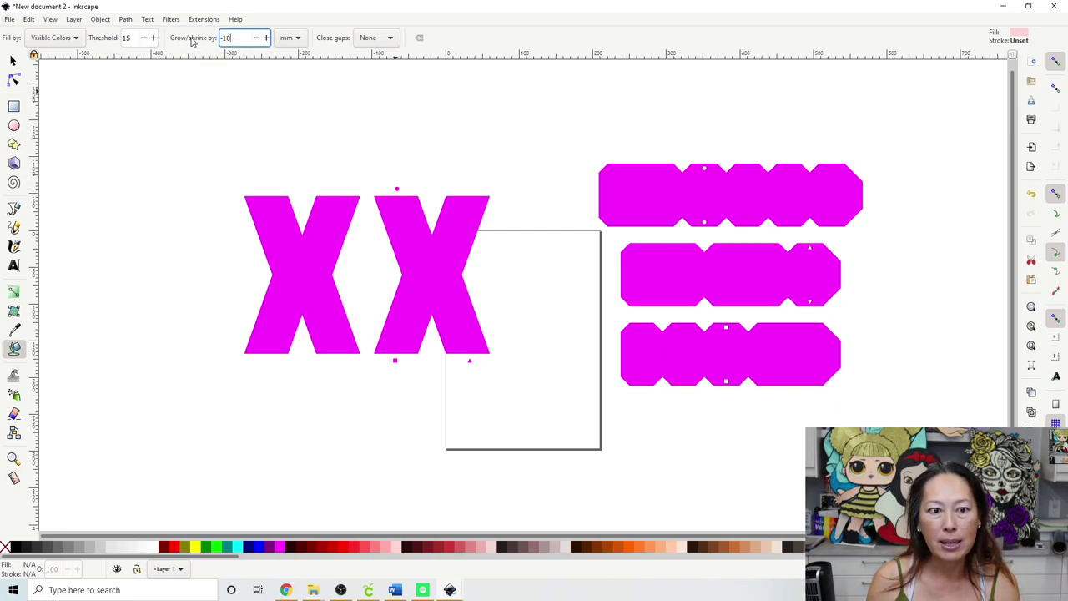
key(Return)
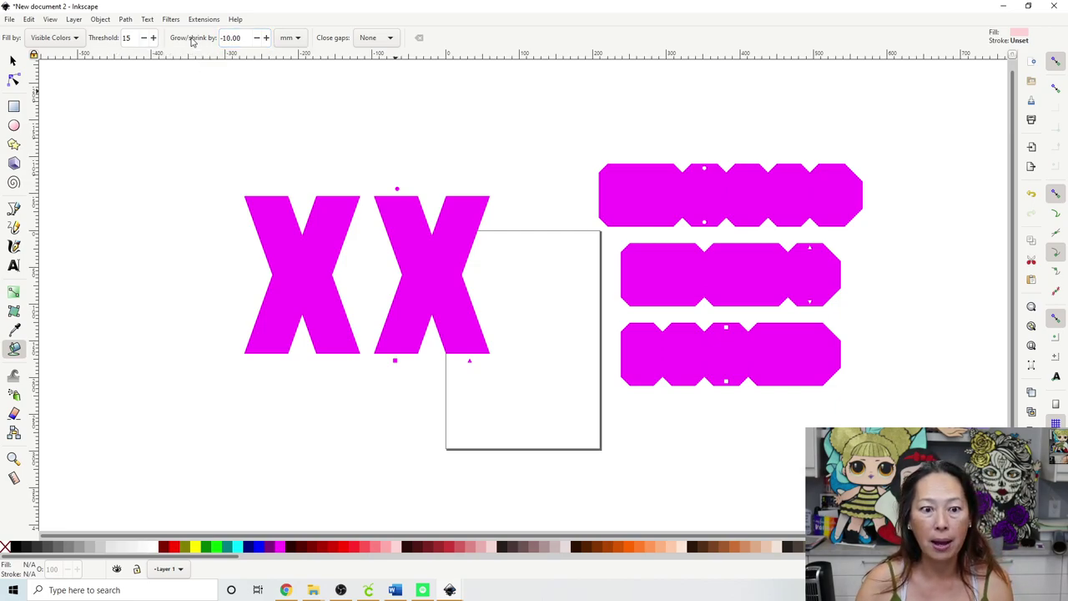
click(307, 248)
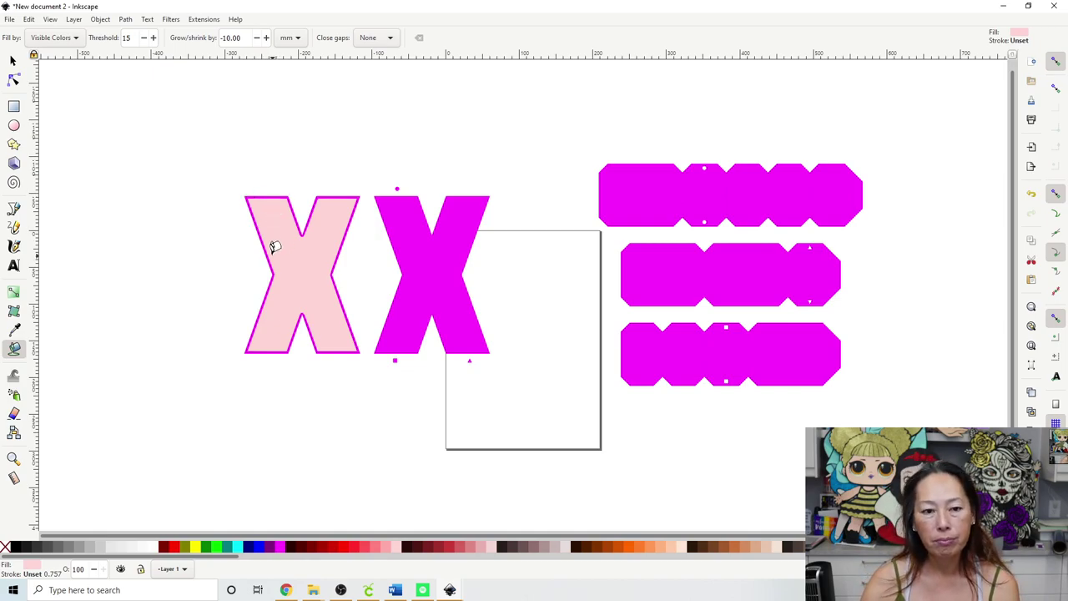
click(13, 62)
click(271, 214)
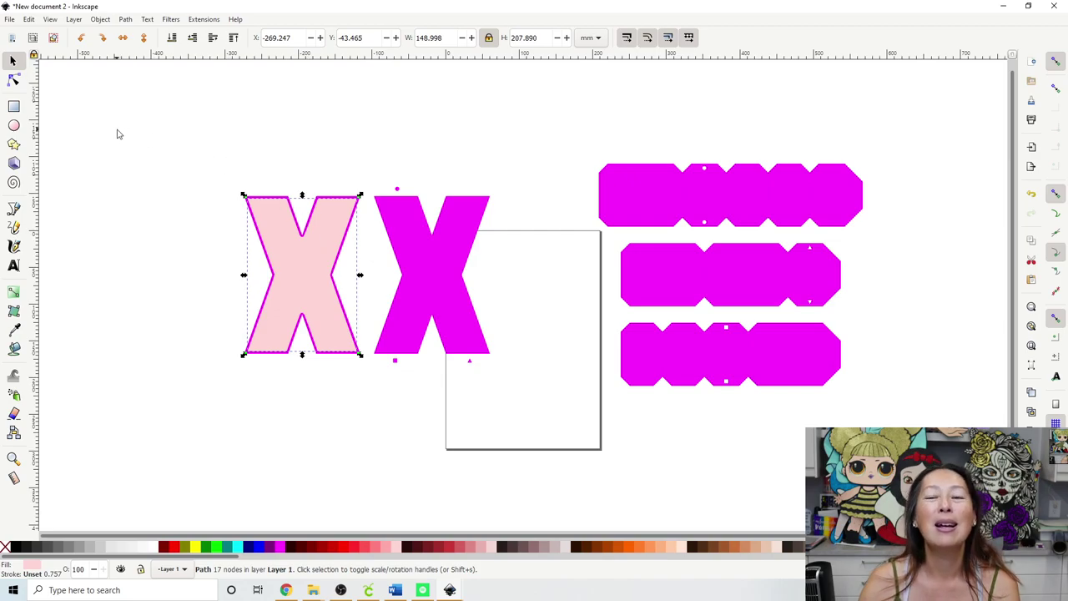
key(Escape)
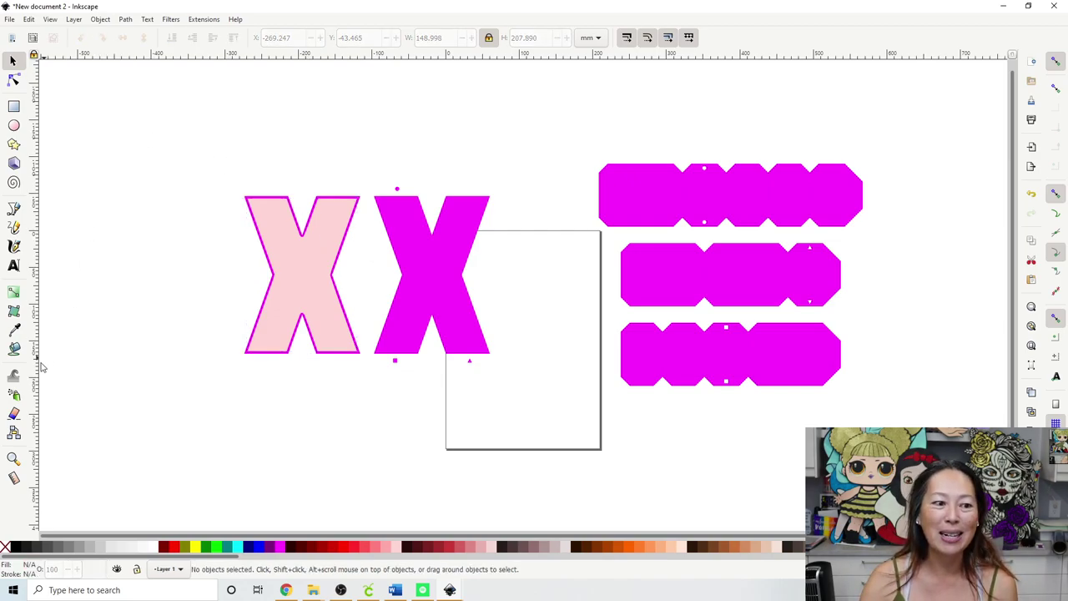
- Fill the second X using the bounded-area fill in light grey #E3DBDB with a grow/shrink of -15 mm
click(13, 349)
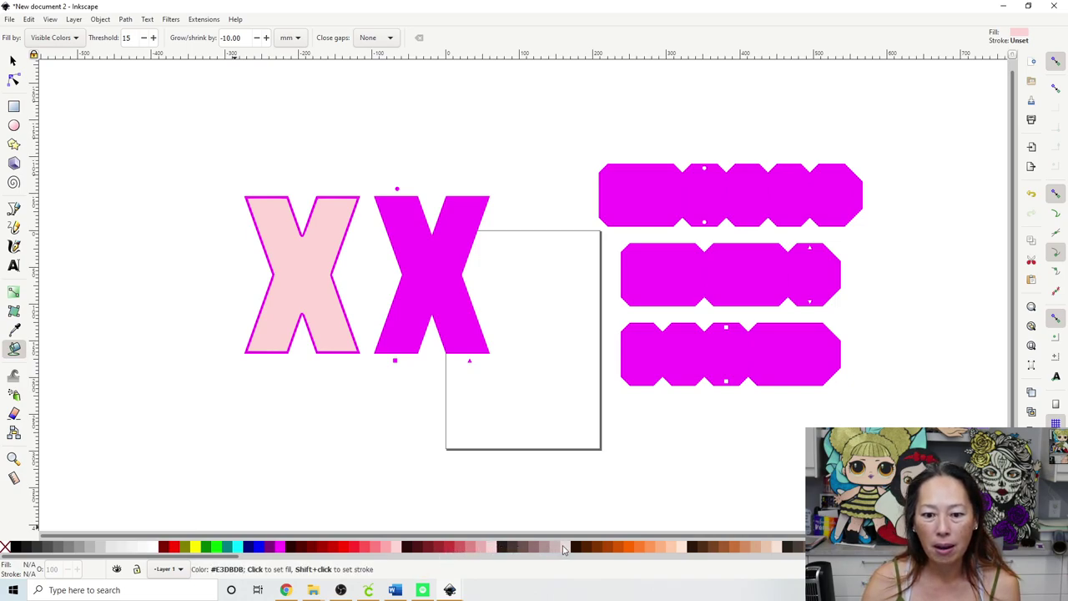
triple_click(249, 38)
text(-15)
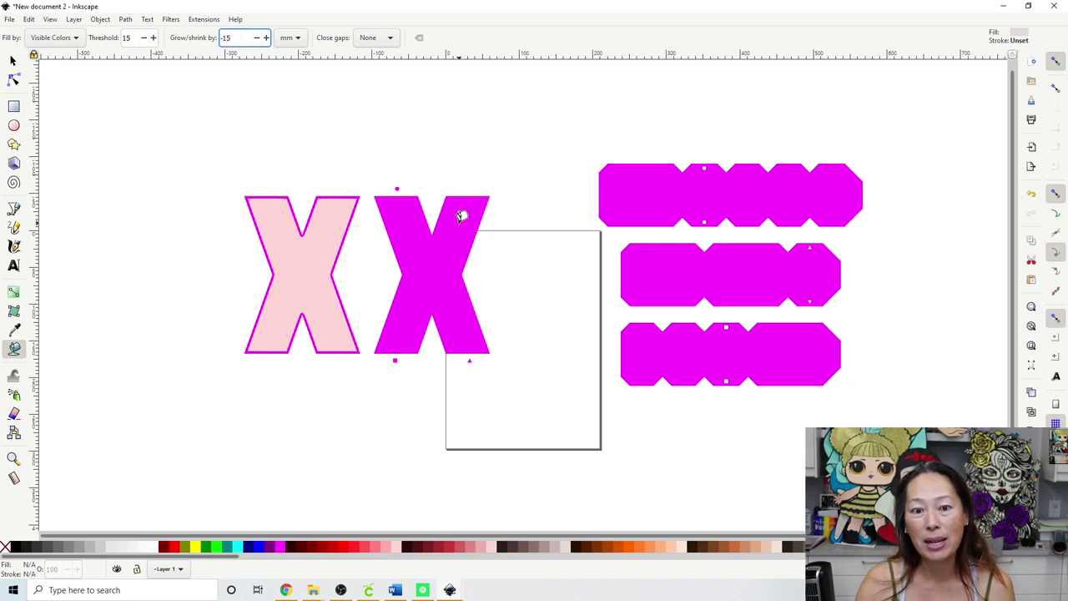
click(448, 238)
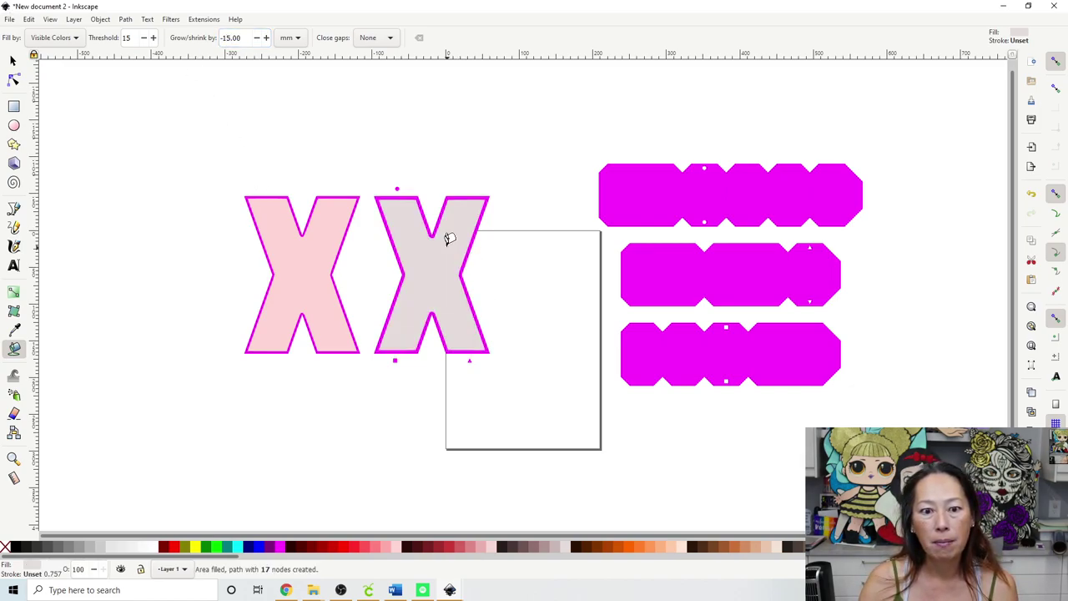
- Select the letter group together with both inset X shapes and apply Object to Path
click(12, 61)
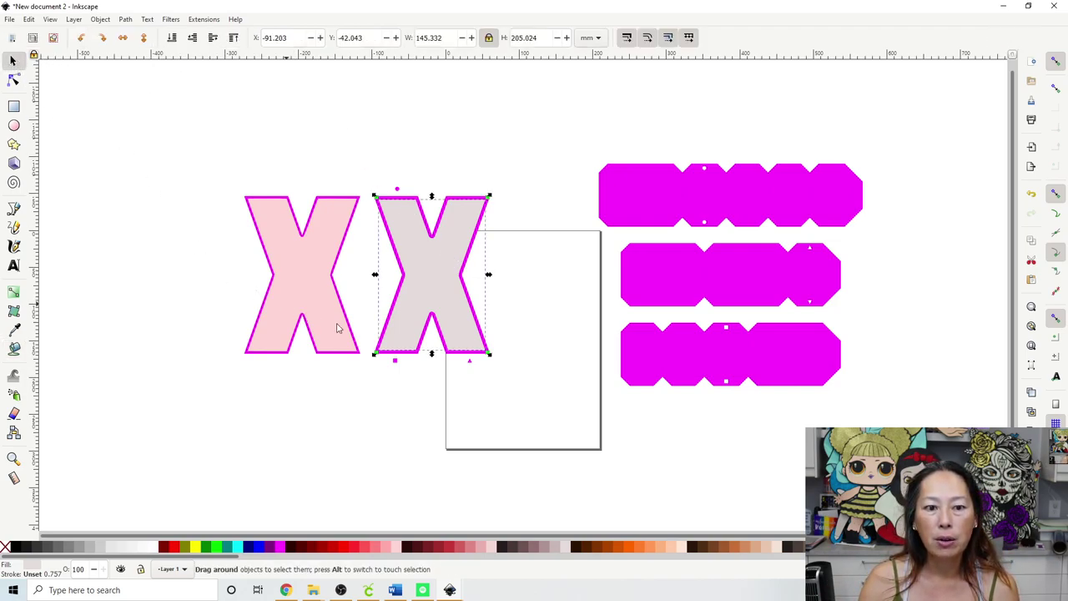
drag(104, 102, 882, 421)
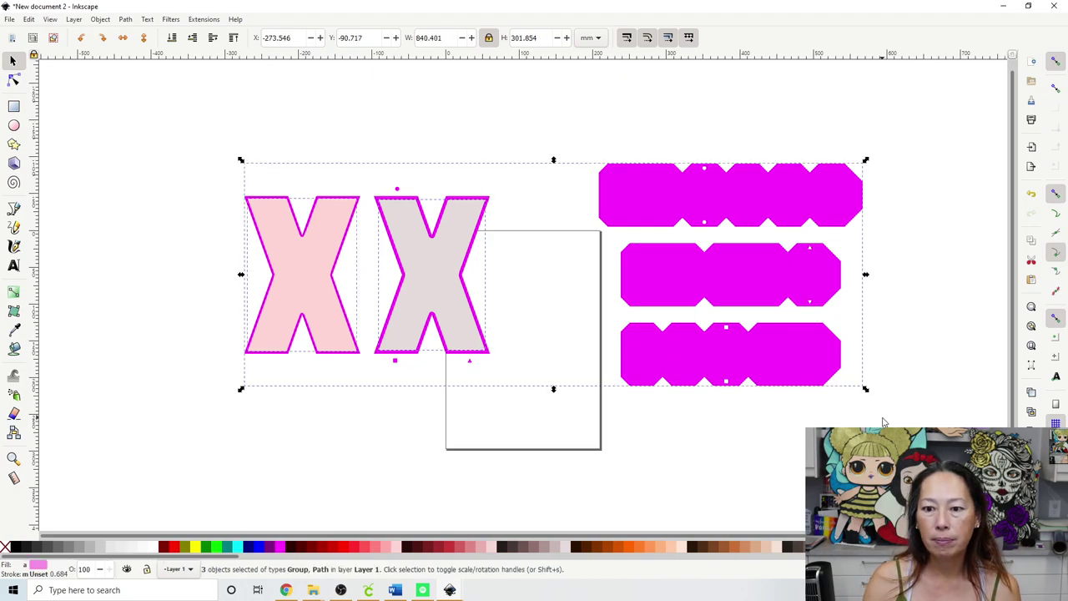
click(125, 20)
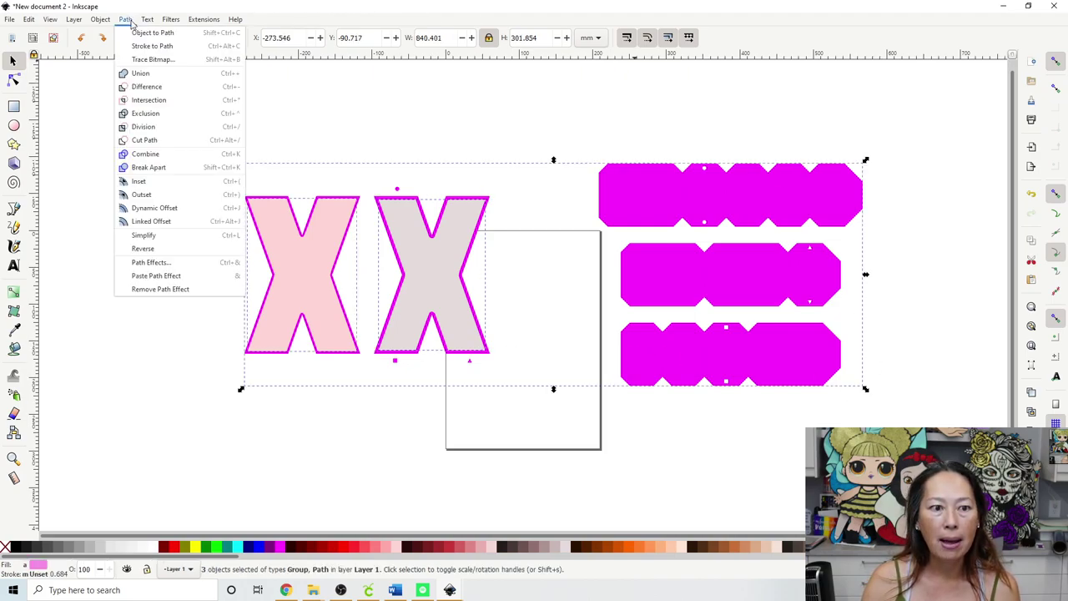
click(126, 32)
- Save the document to the Desktop as an Inkscape SVG named "3d x insert"
click(8, 19)
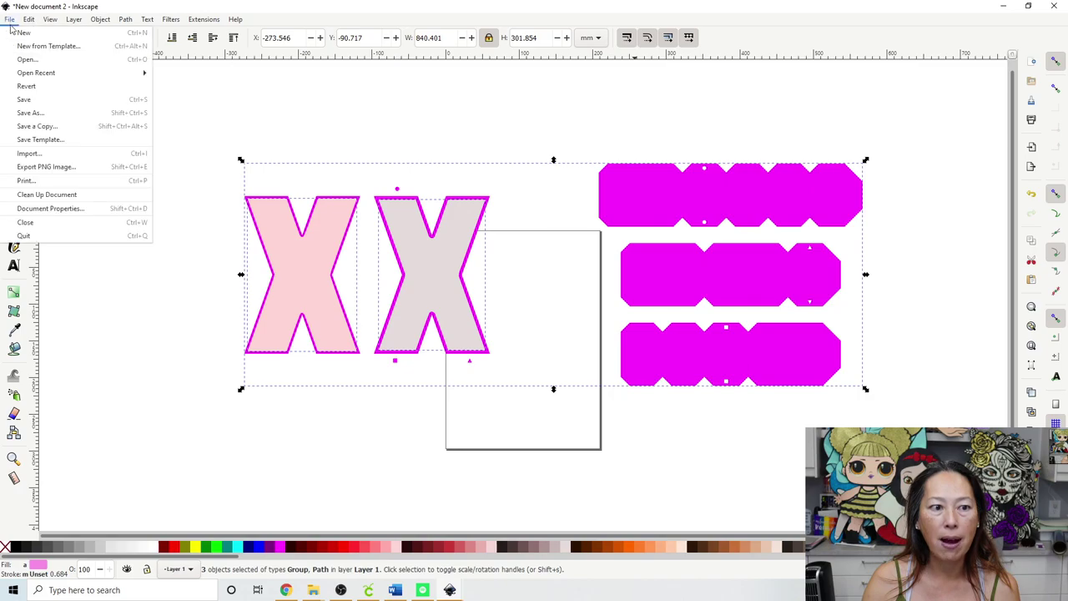
click(35, 111)
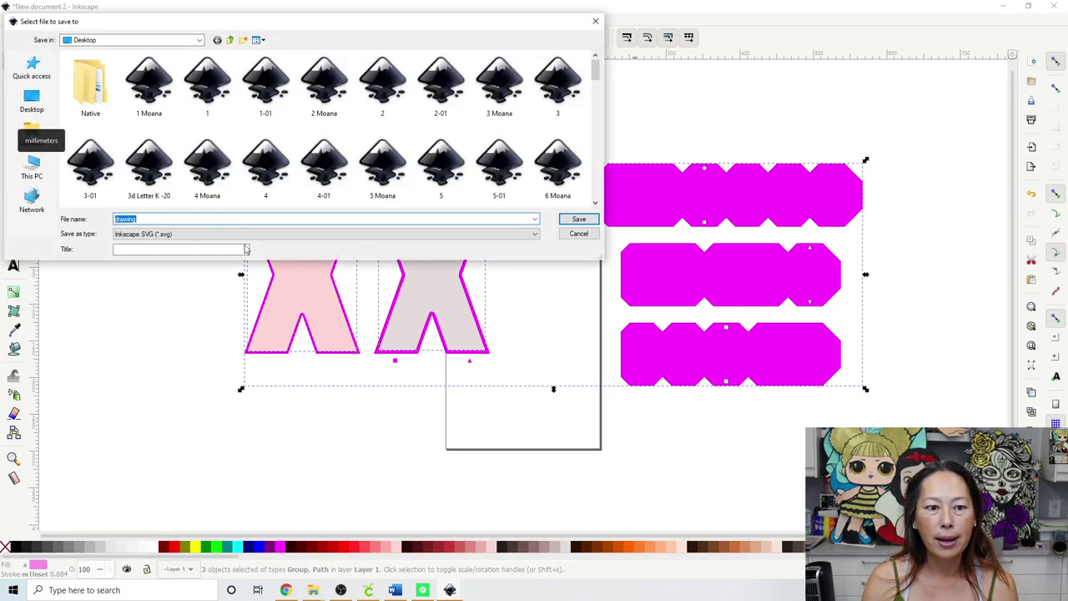
text(3d x insert)
key(Return)
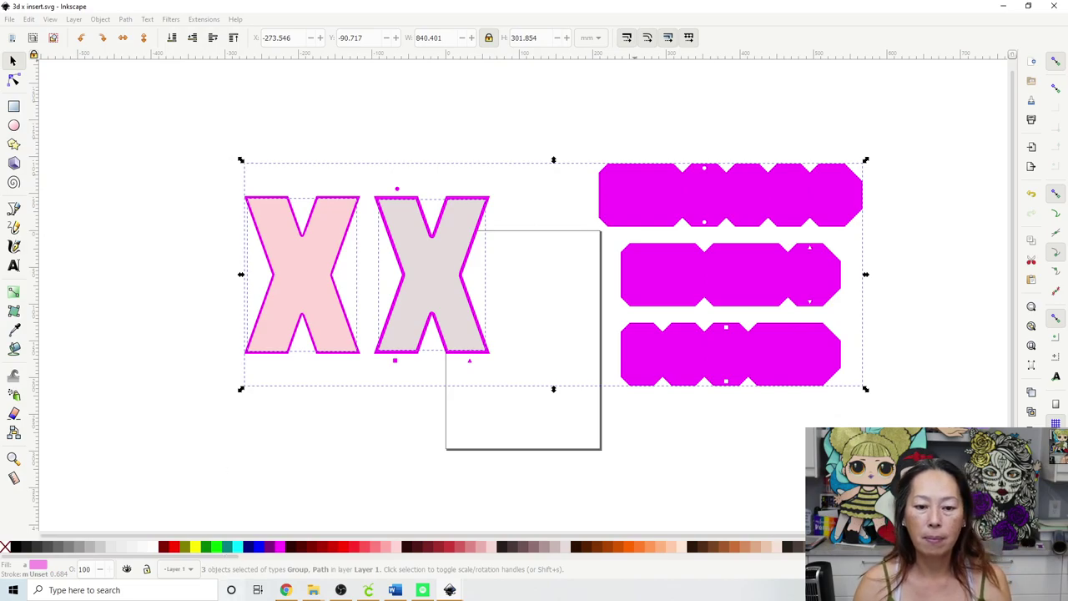
- Switch to Cricut Design Space, show all uploaded images and select the S and I inset designs
click(368, 590)
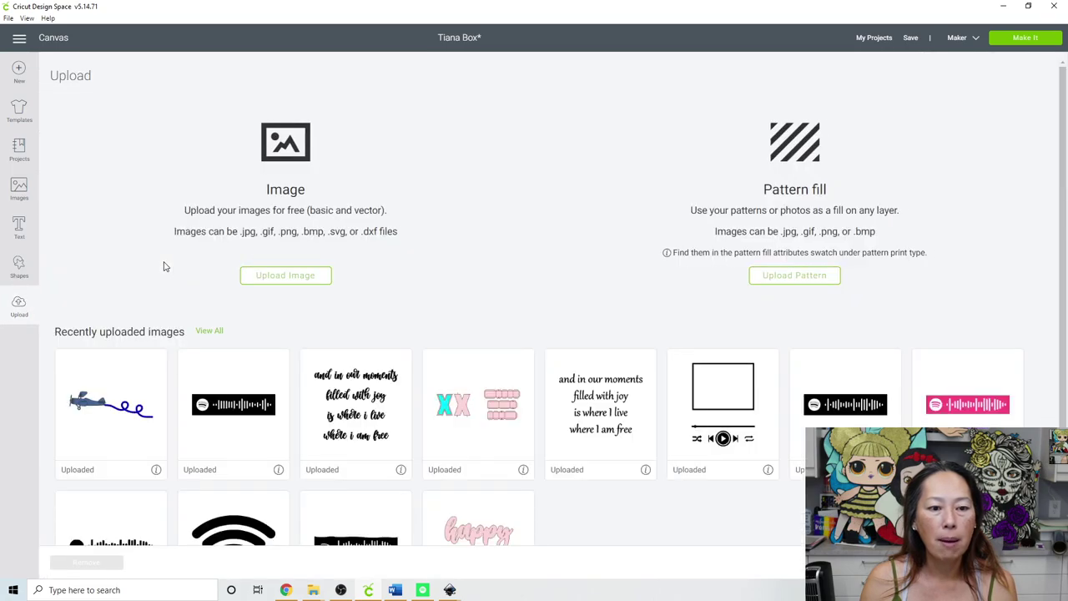
click(210, 332)
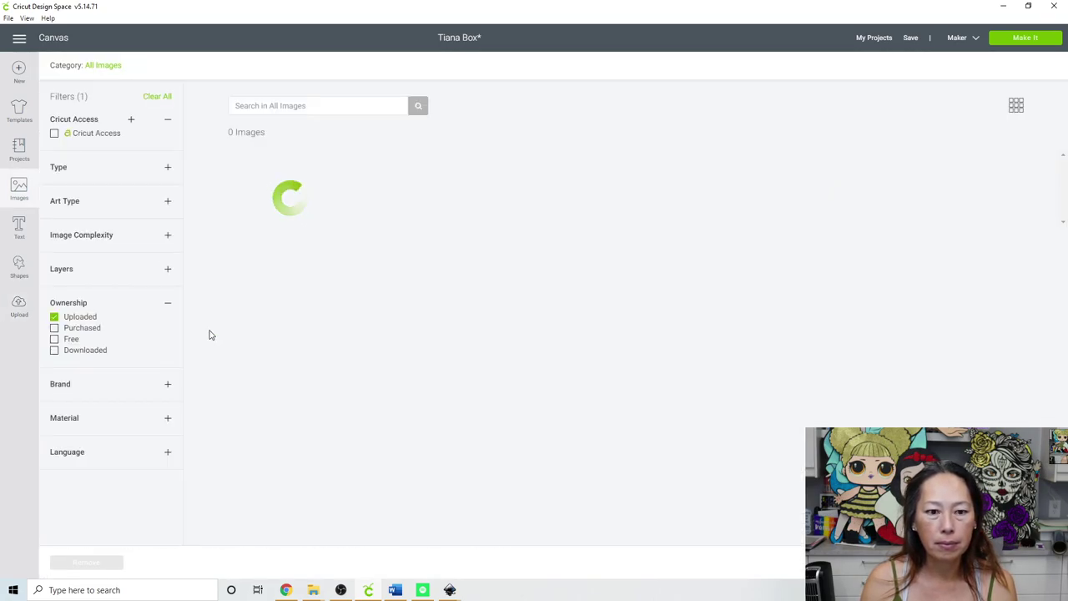
scroll(377, 353, down, 2)
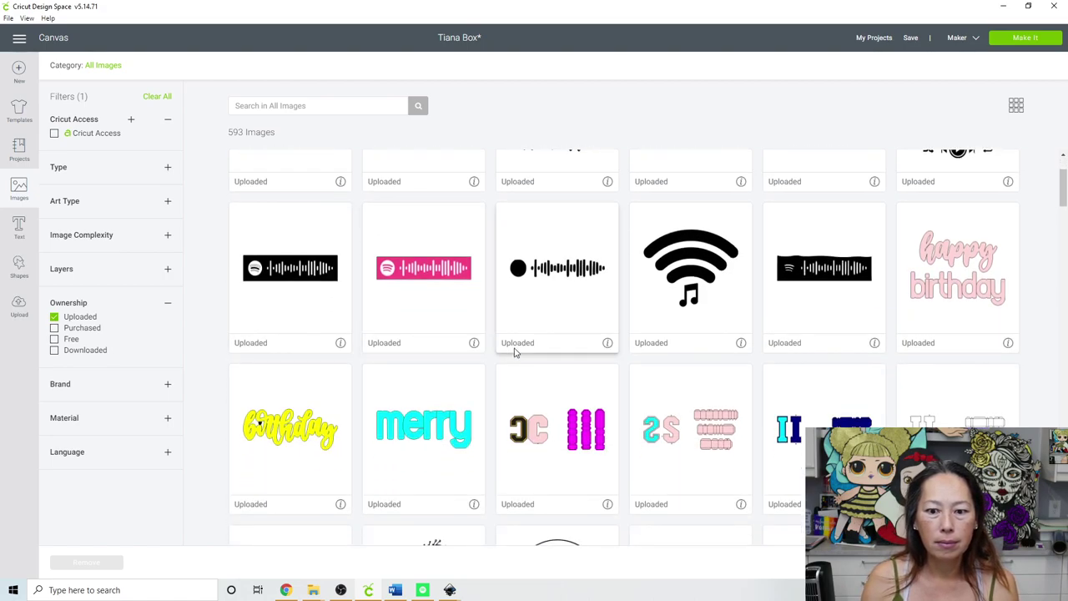
click(665, 442)
click(824, 409)
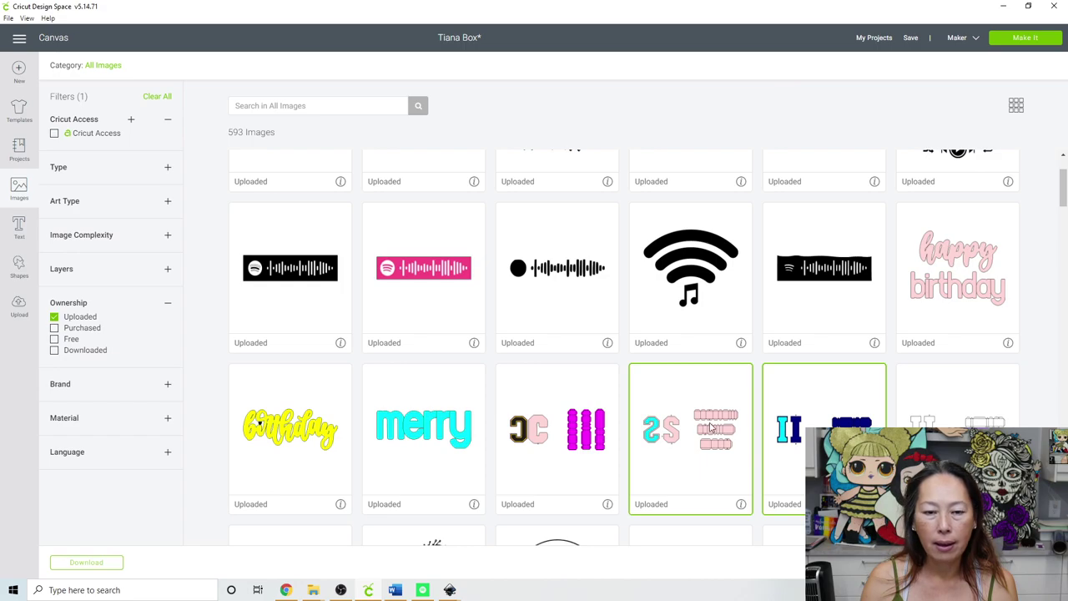
- Look through the uploaded images for an X letter design to go with the selected S and I designs
scroll(709, 423, down, 2)
scroll(704, 419, down, 3)
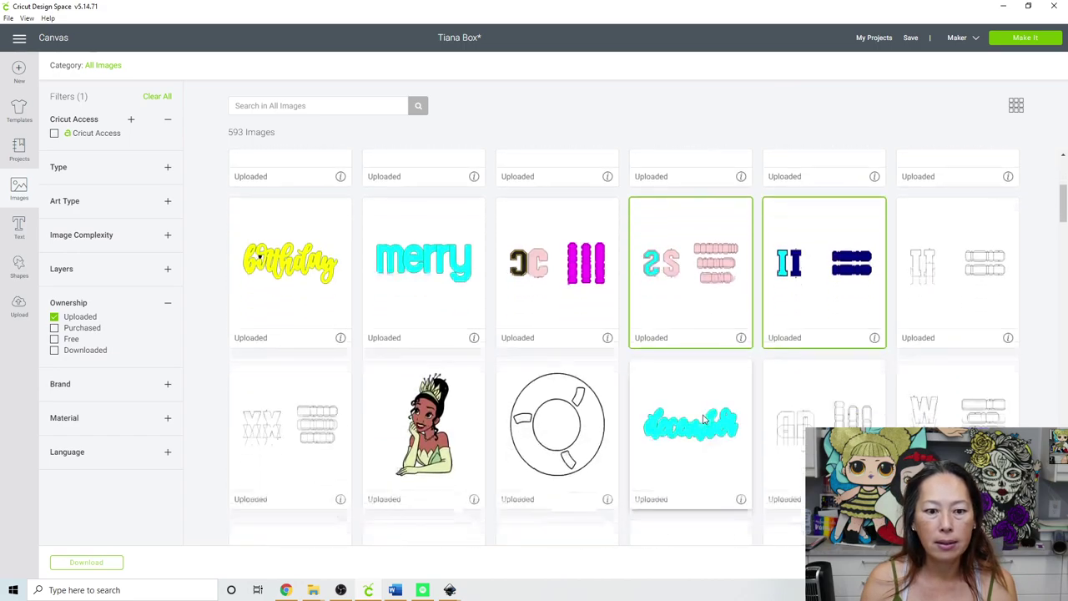
scroll(703, 419, up, 6)
scroll(704, 420, up, 1)
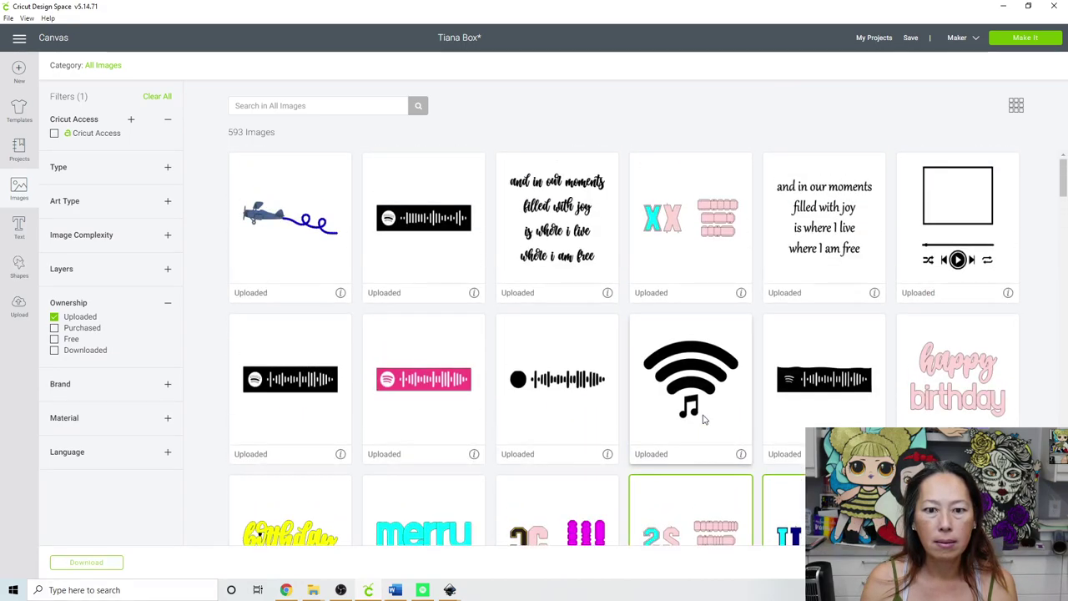
scroll(703, 420, down, 6)
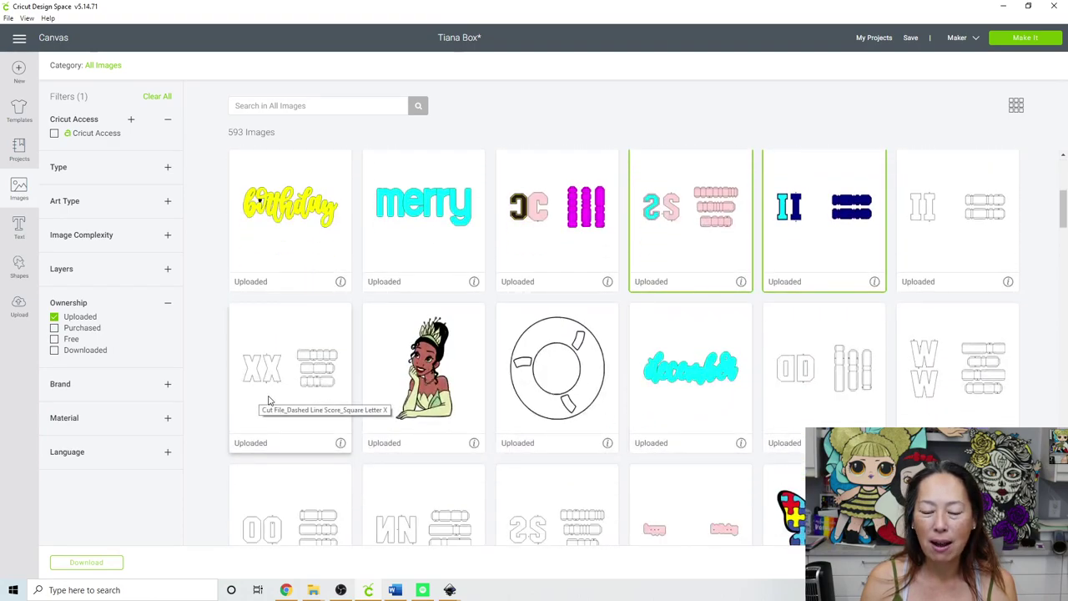
scroll(268, 400, down, 6)
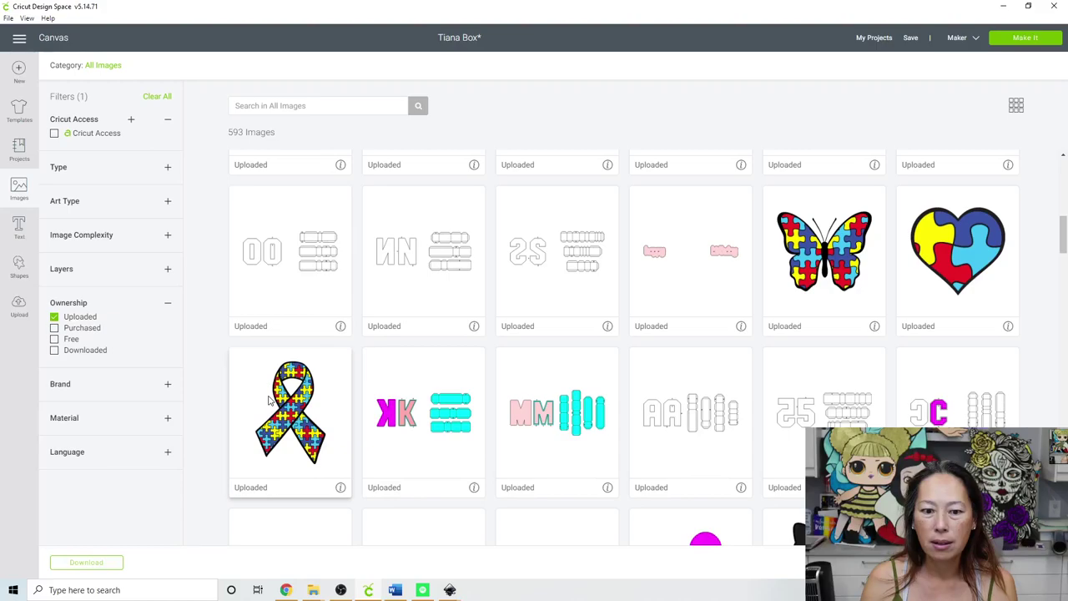
scroll(770, 455, down, 5)
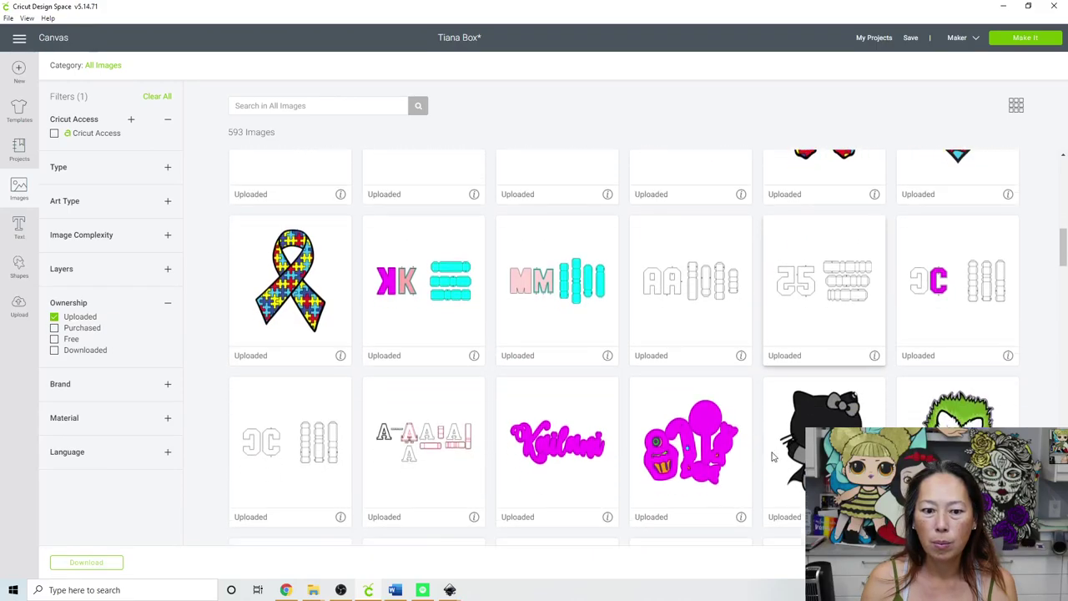
scroll(773, 456, down, 7)
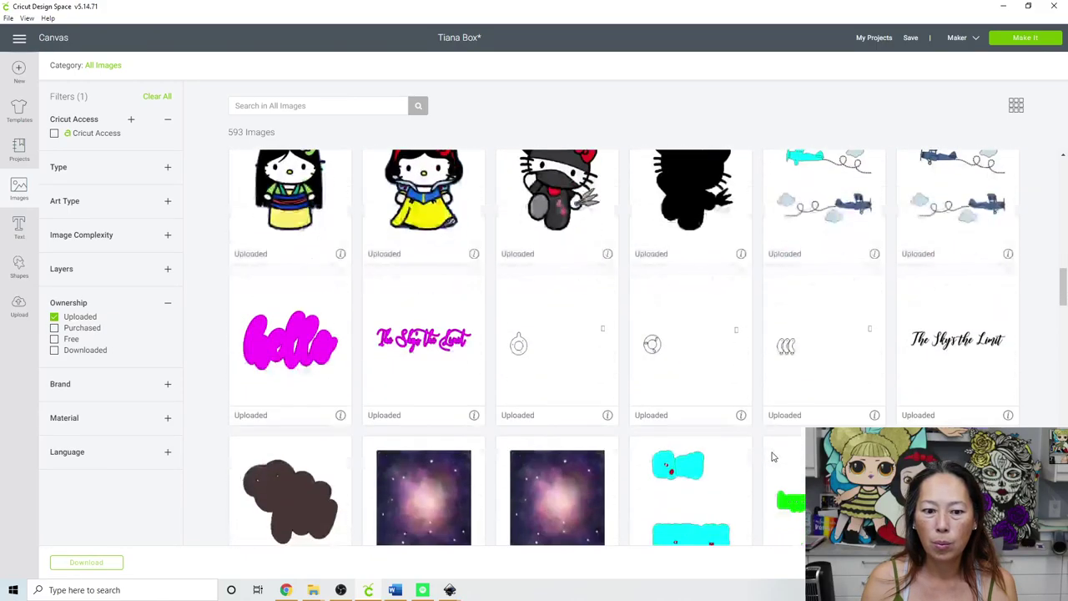
scroll(772, 456, up, 10)
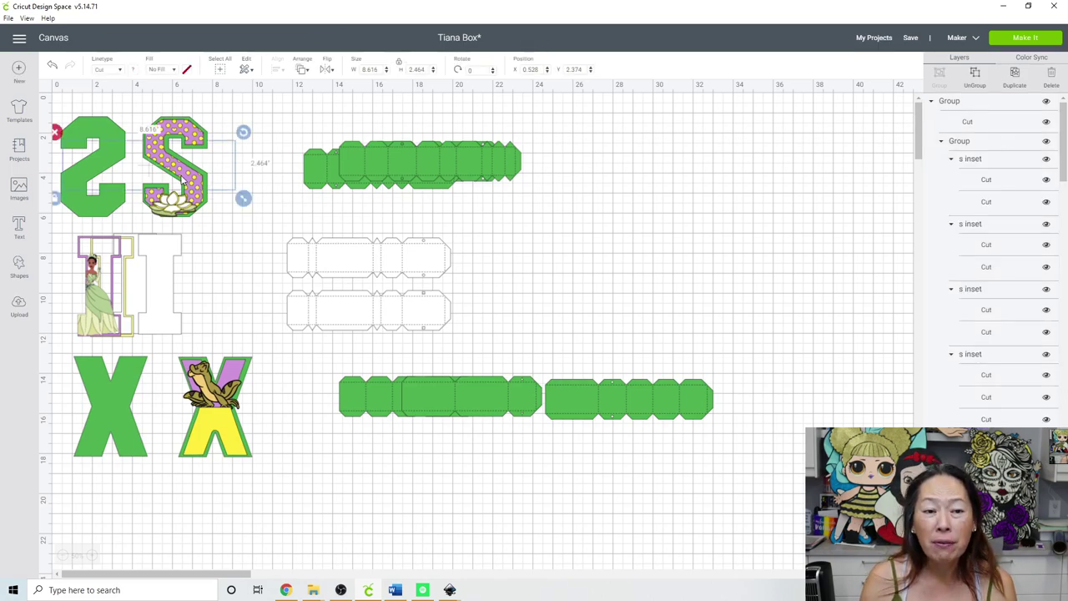
- Move the inserted I design to about X 22.1, Y 17.7 and the S design to about X 25.3, Y 18.5
drag(182, 177, 677, 531)
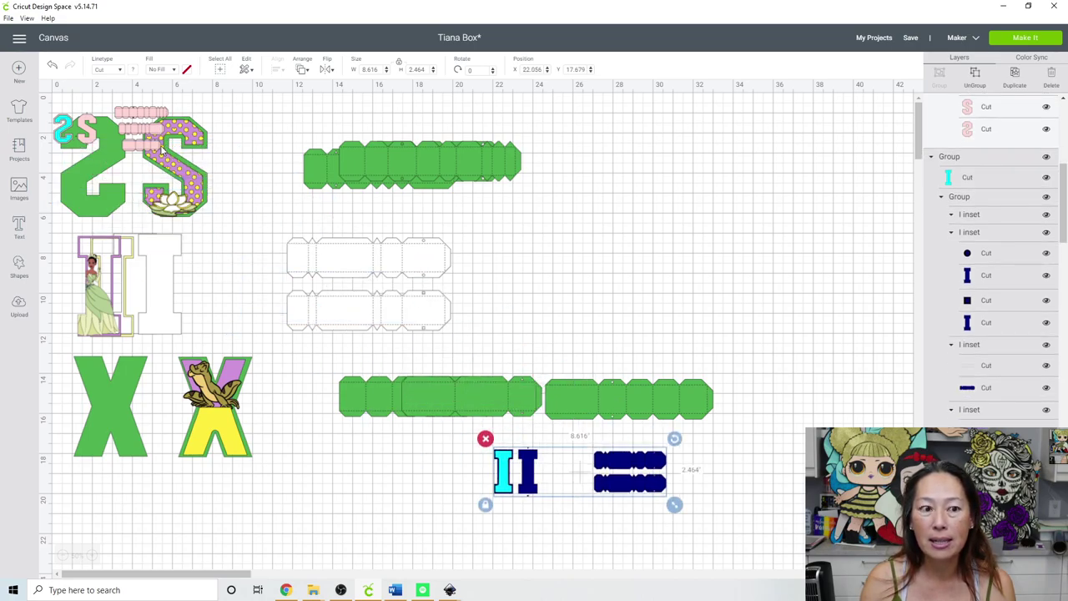
drag(184, 160, 712, 538)
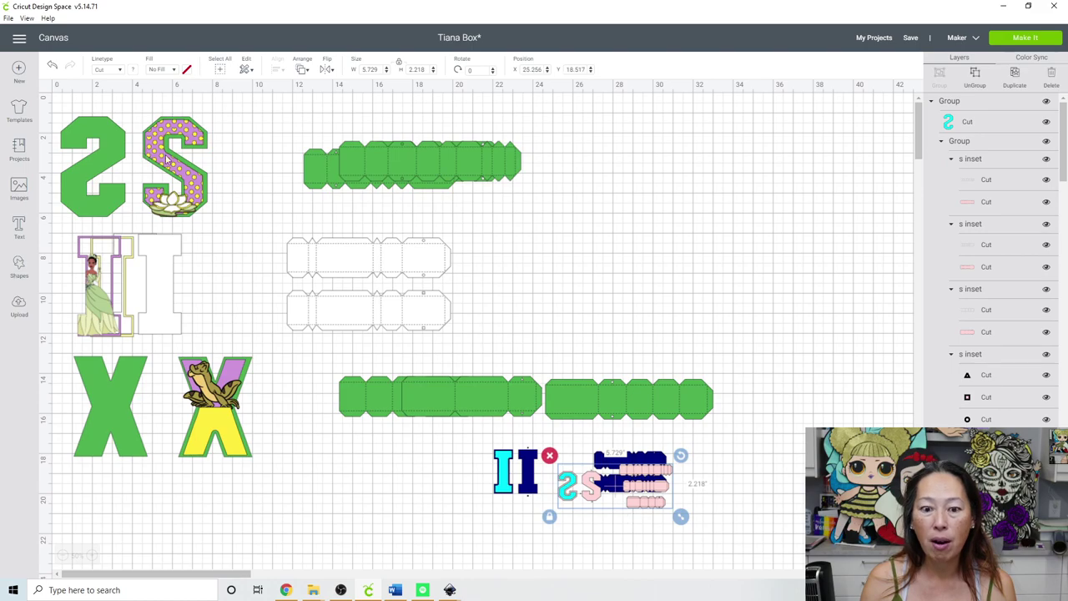
- Upload the "3d x insert" file from the Desktop as a vector image
click(19, 305)
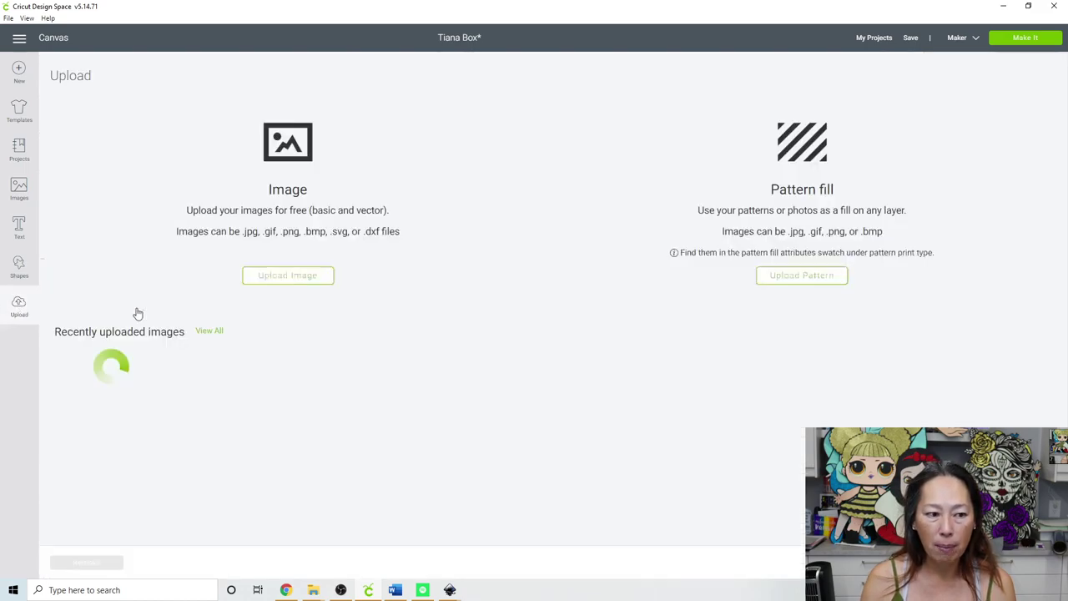
click(275, 283)
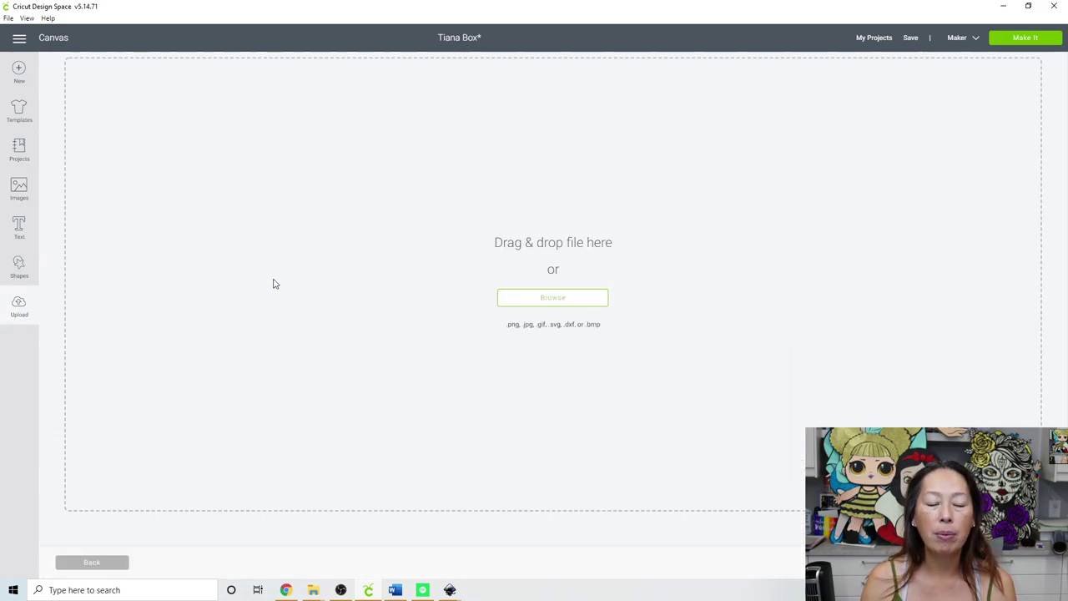
click(534, 299)
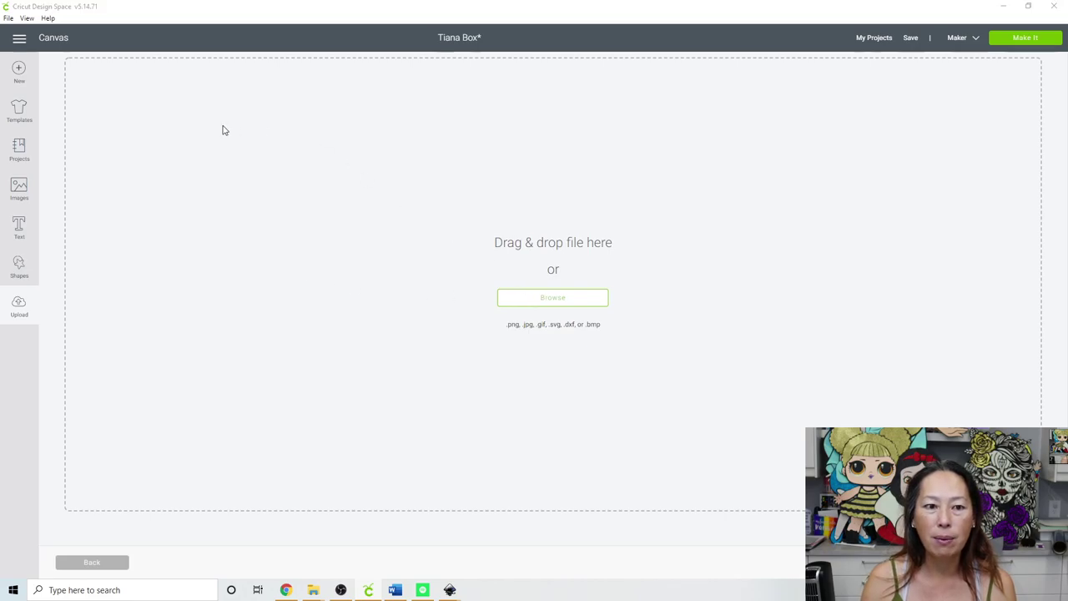
scroll(225, 130, down, 5)
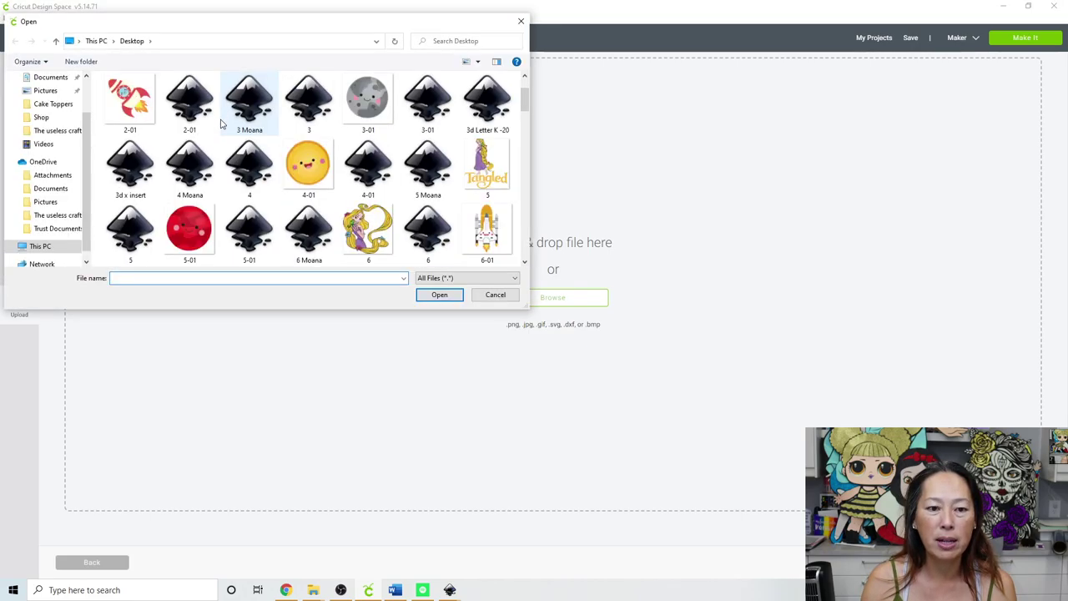
scroll(242, 150, down, 10)
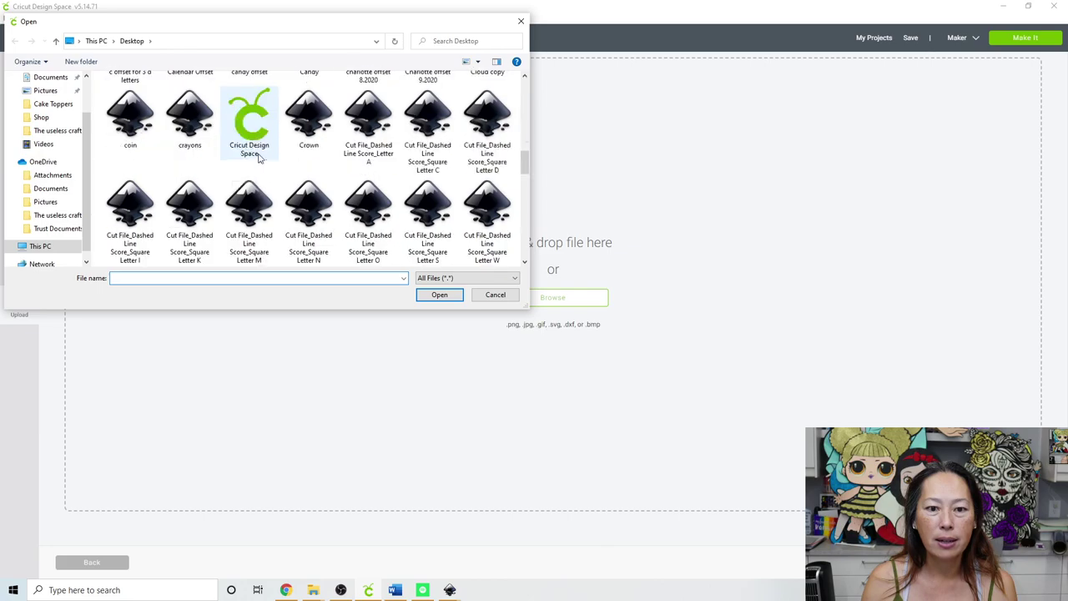
scroll(261, 160, down, 10)
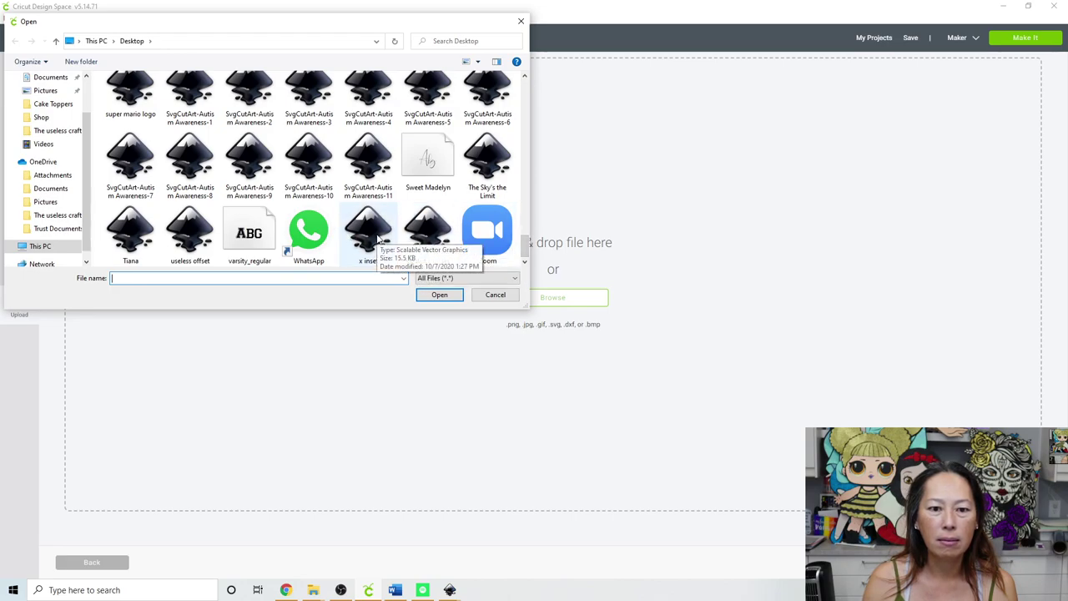
drag(526, 246, 538, 84)
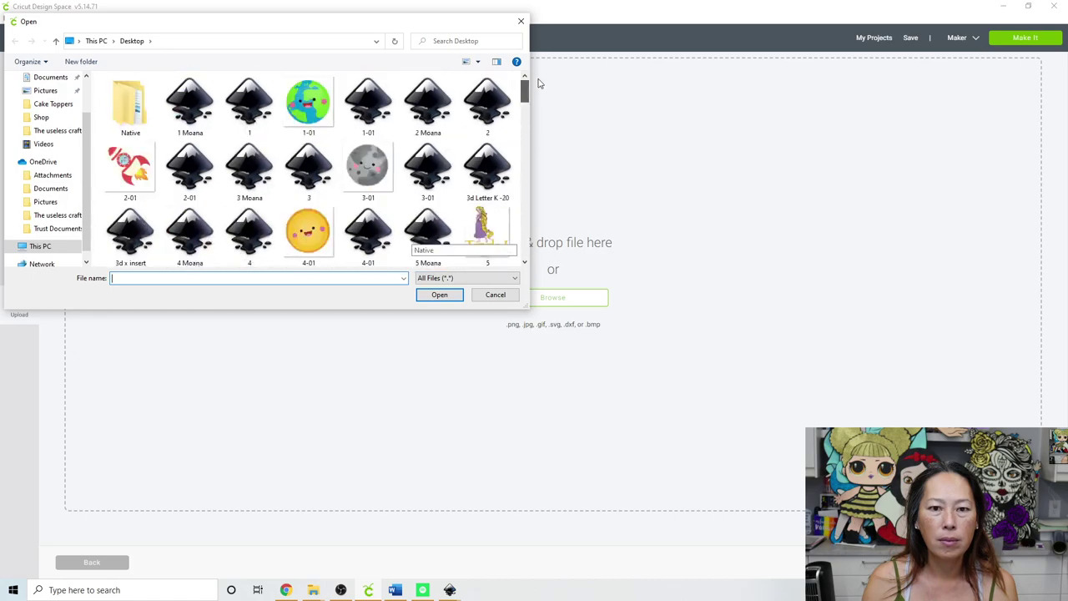
scroll(446, 133, down, 3)
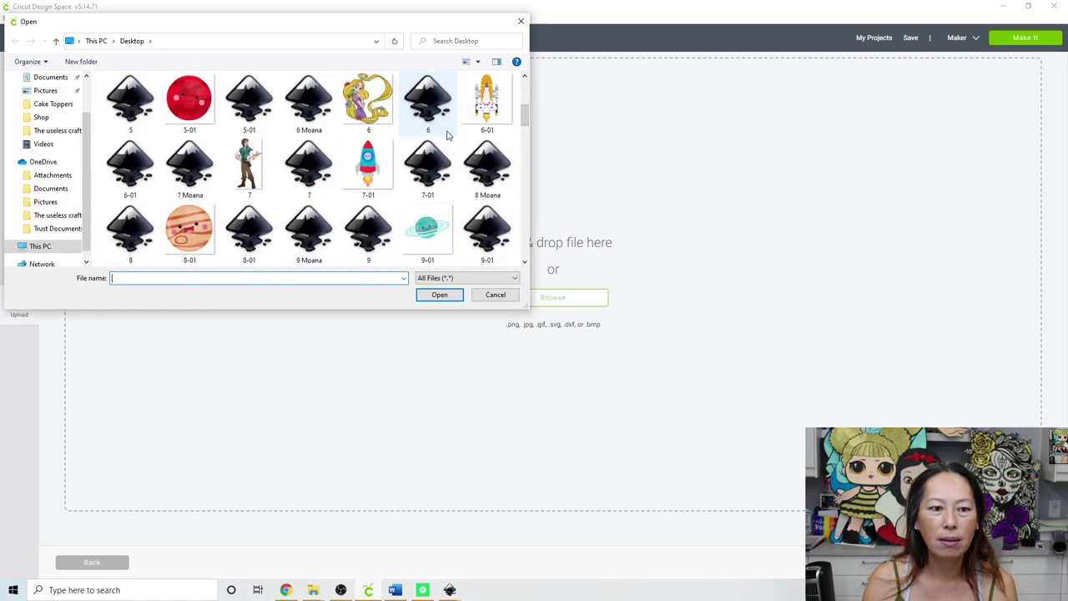
scroll(447, 133, up, 1)
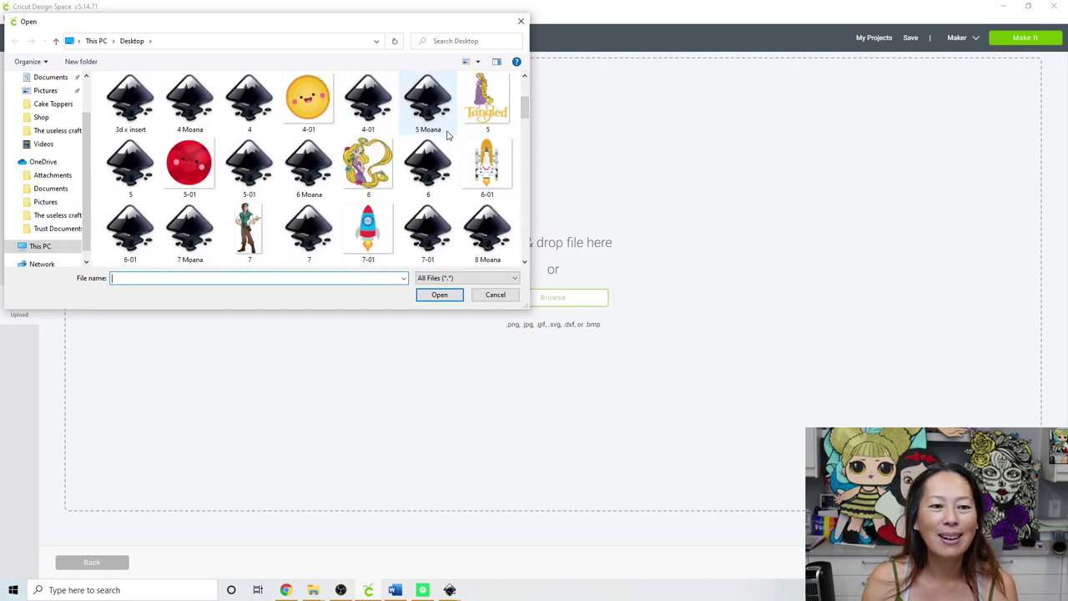
double_click(129, 110)
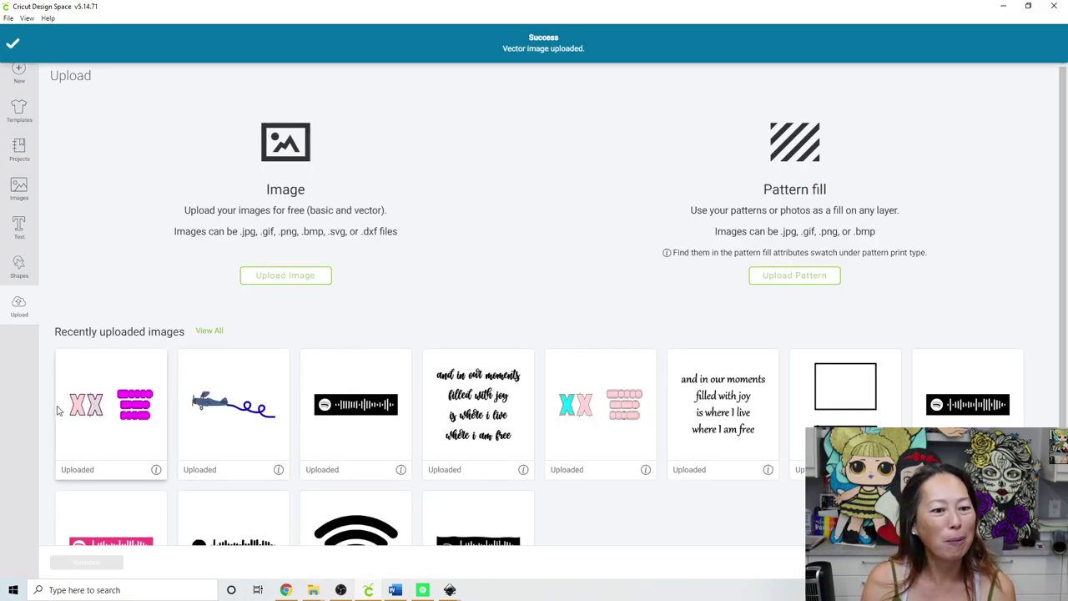
- Insert the uploaded "3d x insert" design and place it below the old project pieces at about X 16.5, Y 19.2
click(104, 419)
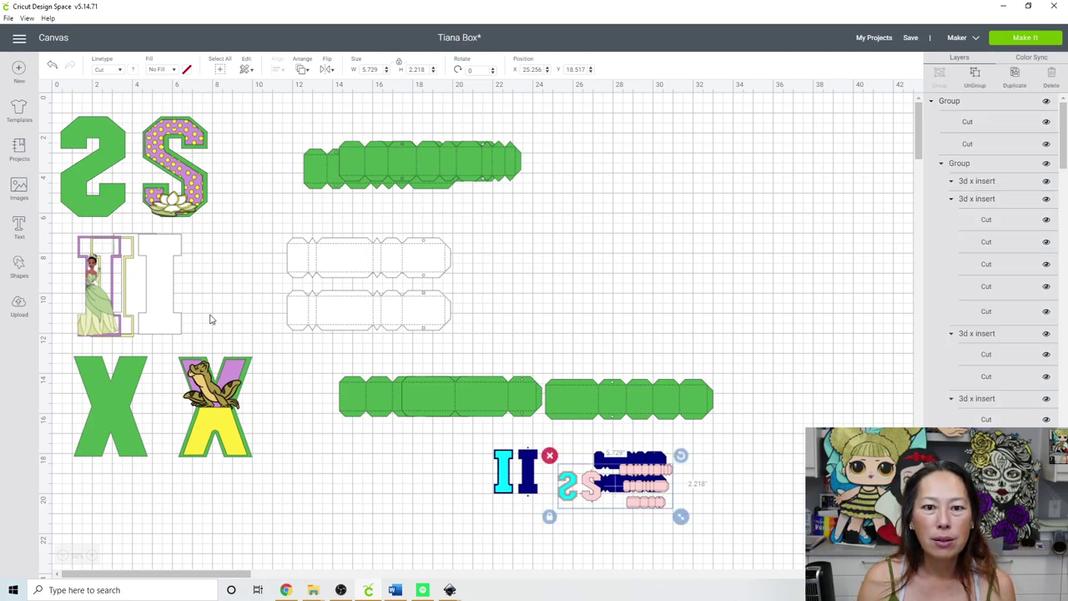
drag(262, 229, 586, 567)
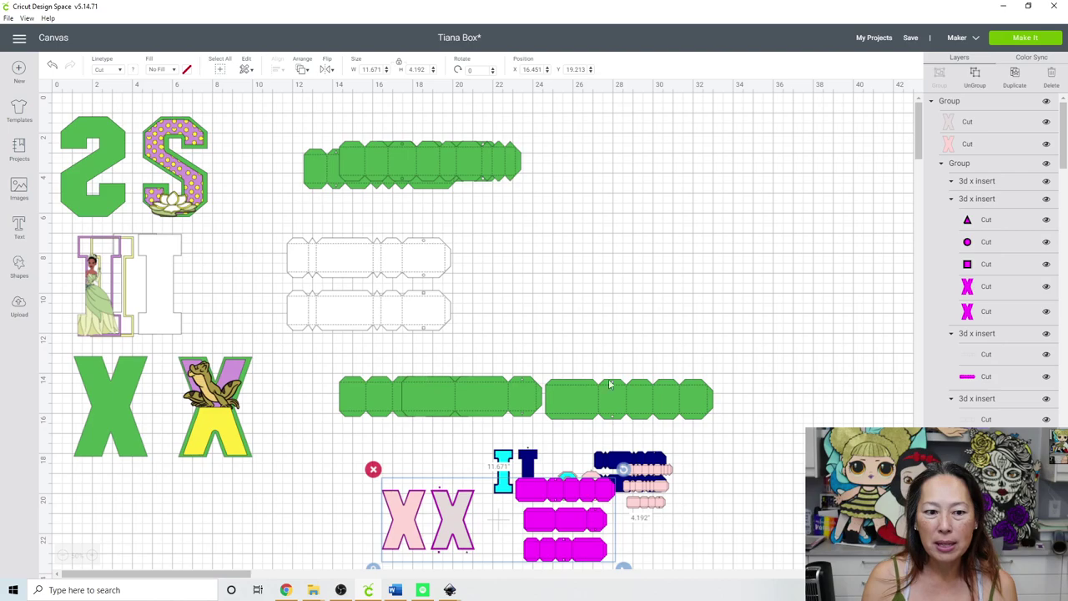
- Delete all the old S, I and X project pieces above the newly inserted designs
drag(776, 396, 74, 144)
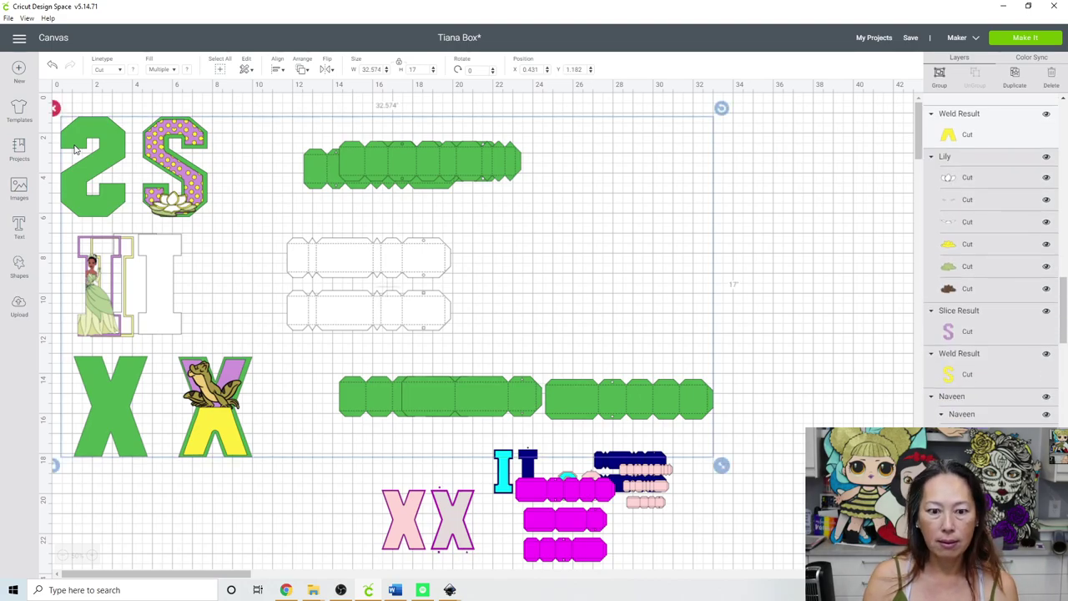
key(Delete)
click(209, 422)
key(Delete)
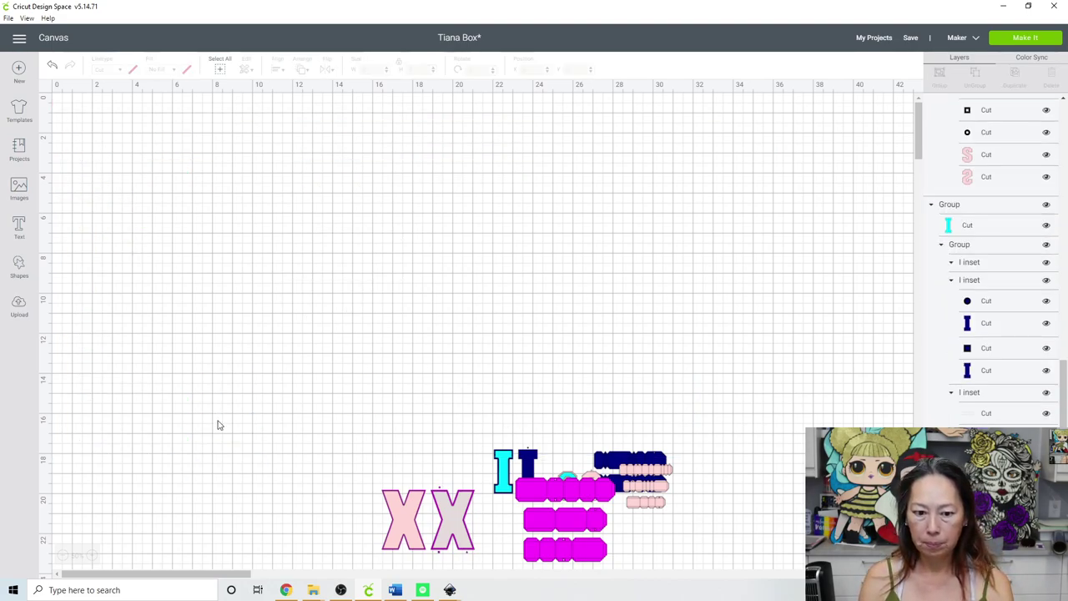
- Arrange the designs in rows: S uppermost, I at about X 6.2, Y 7.9, and X at about X 4.7, Y 13.2
drag(608, 490, 354, 307)
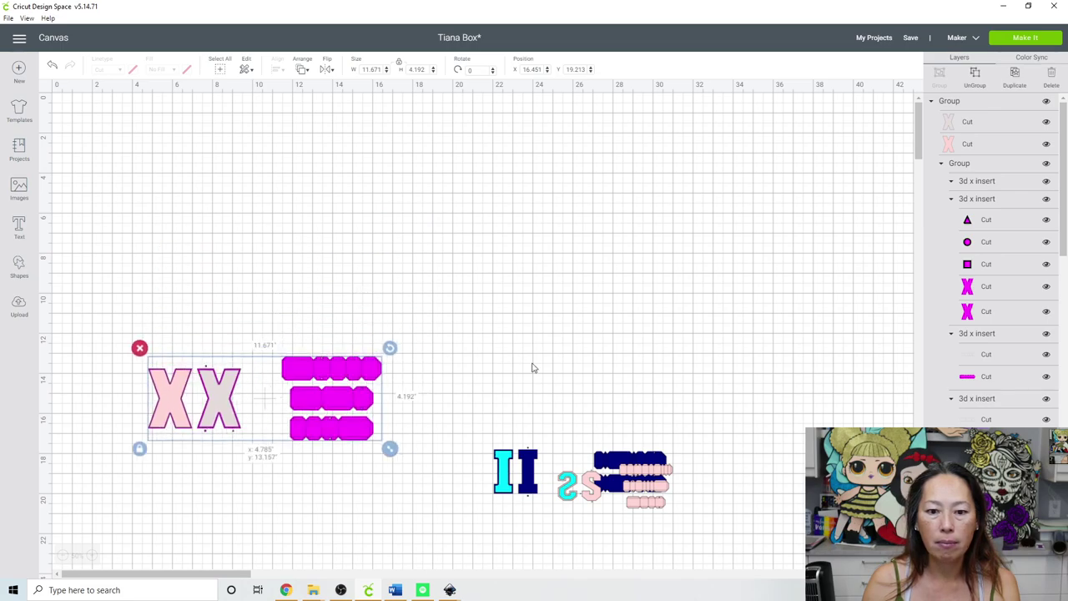
drag(587, 489, 218, 134)
drag(525, 449, 206, 262)
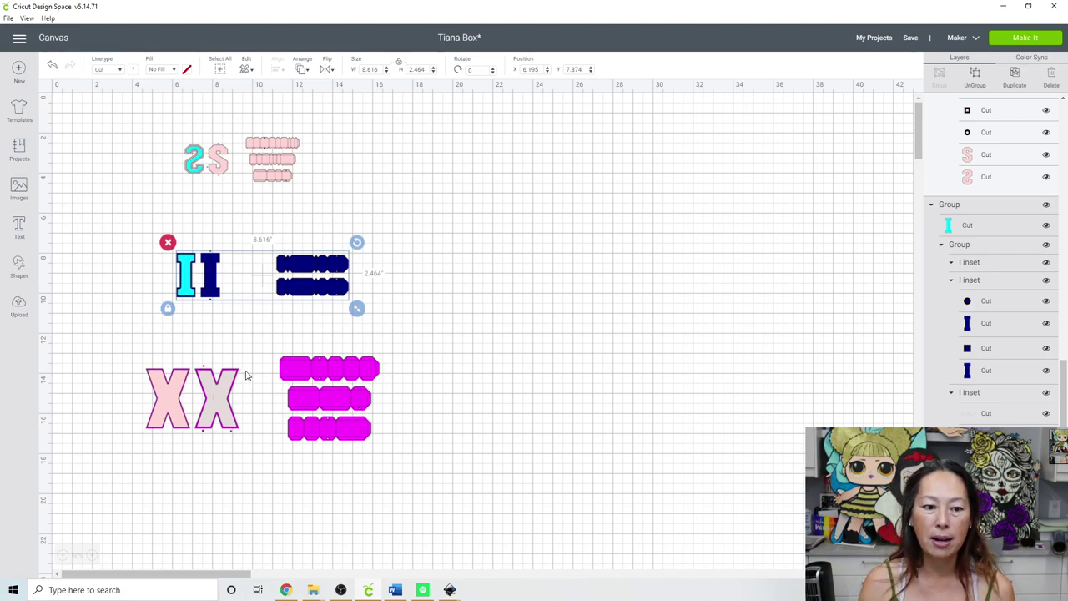
- Ungroup the X design repeatedly until its letters and side strips are separate pieces
click(210, 409)
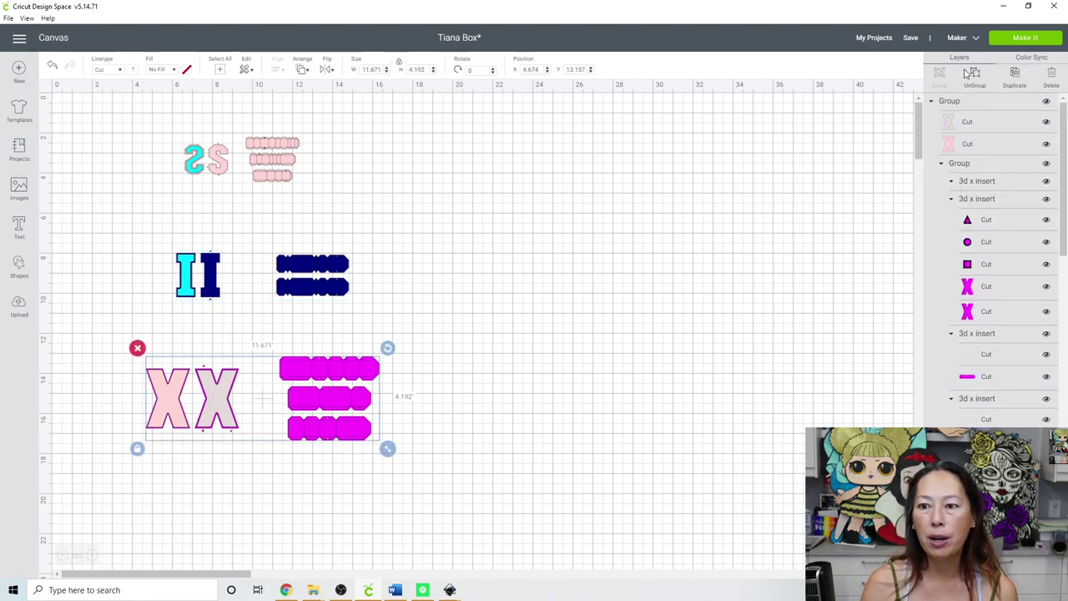
key(Delete)
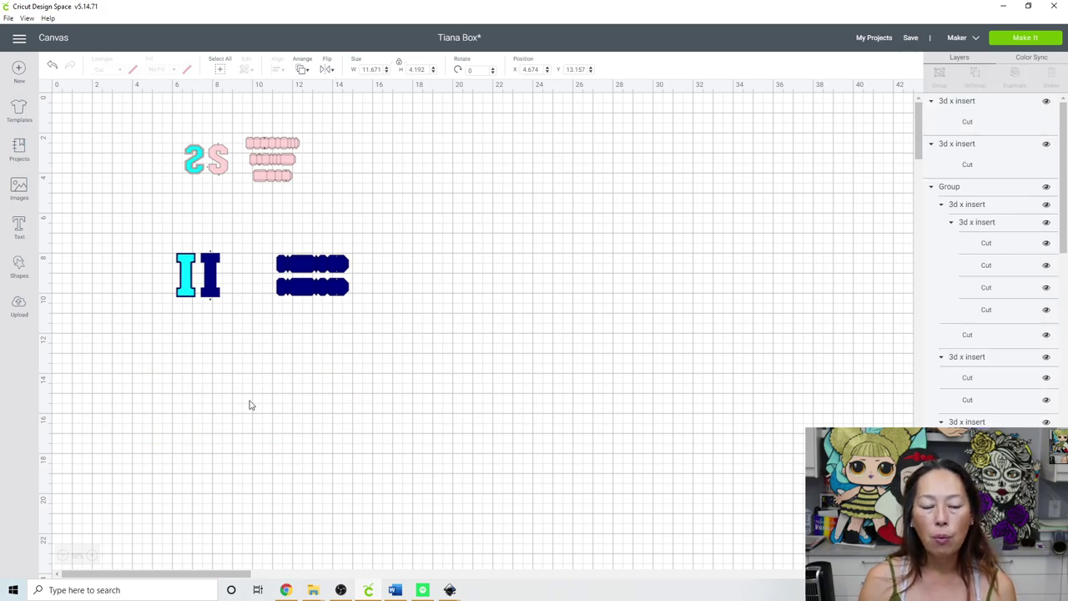
key(ctrl+z)
click(327, 380)
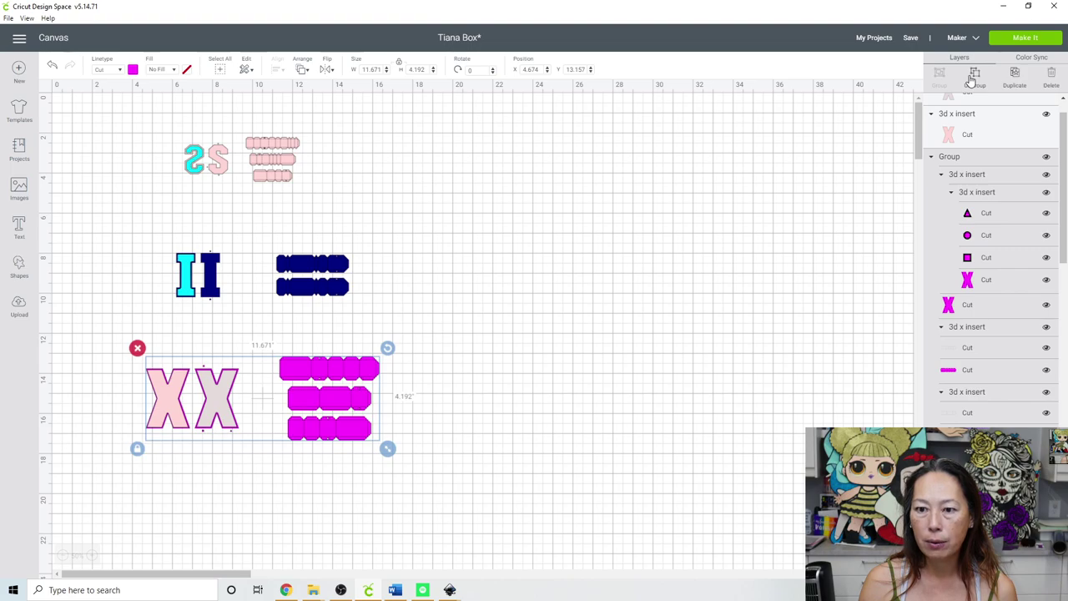
key(Delete)
key(ctrl+z)
- Pull the lowest X side strip out to about X 22.5, Y 14.8, and place the longest strip above the remaining one
drag(321, 376, 430, 405)
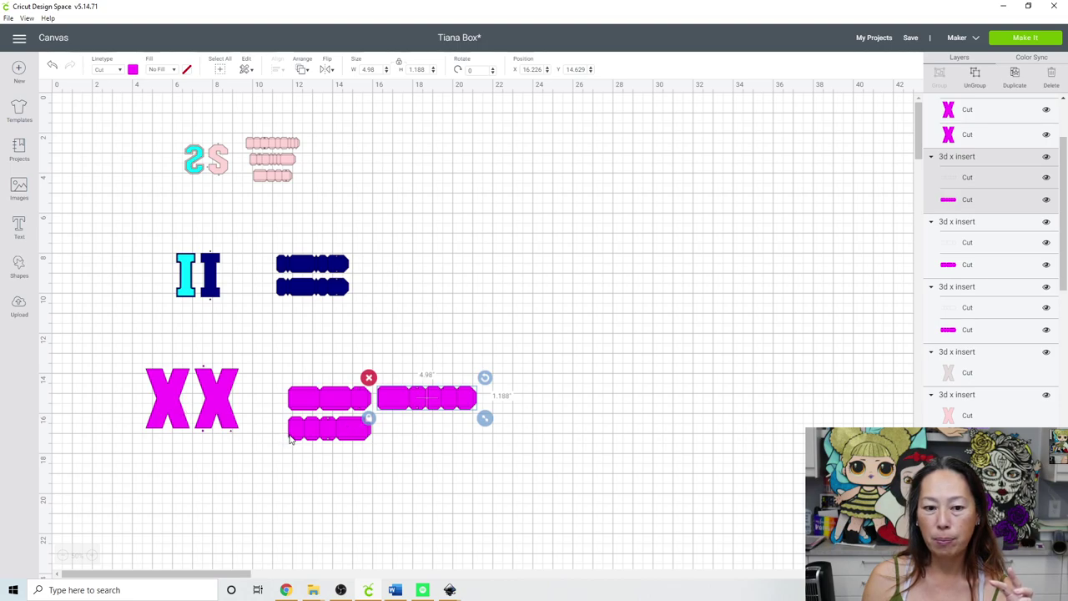
click(326, 430)
drag(432, 432, 588, 405)
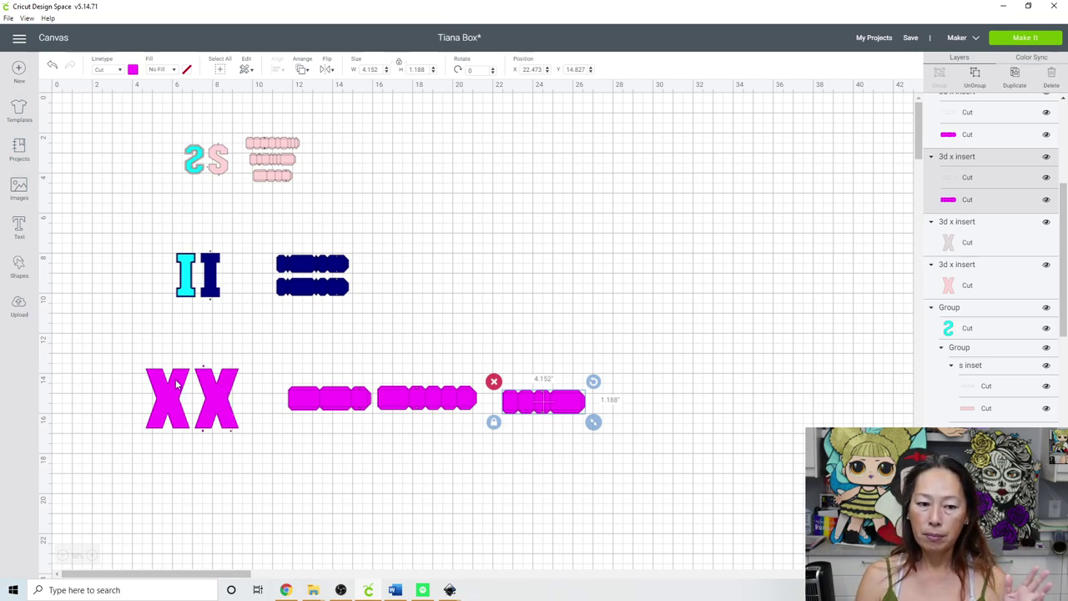
drag(381, 400, 286, 367)
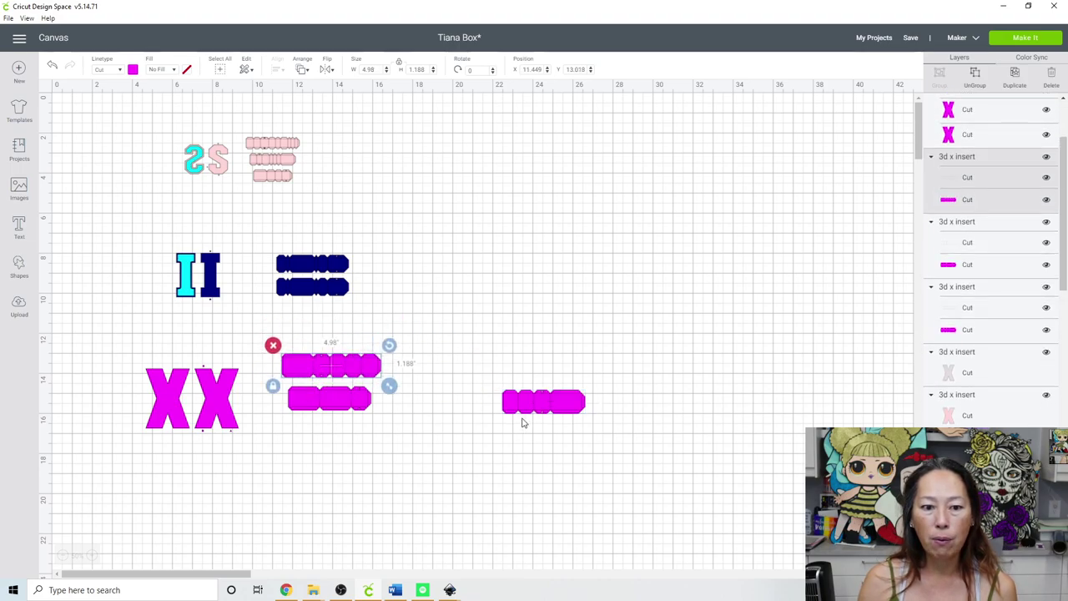
- Line the three X side strips up in one row beside the X letters, with the lowest strip outermost at about X 24.7, Y 15.1
drag(555, 411, 307, 446)
drag(389, 478, 94, 342)
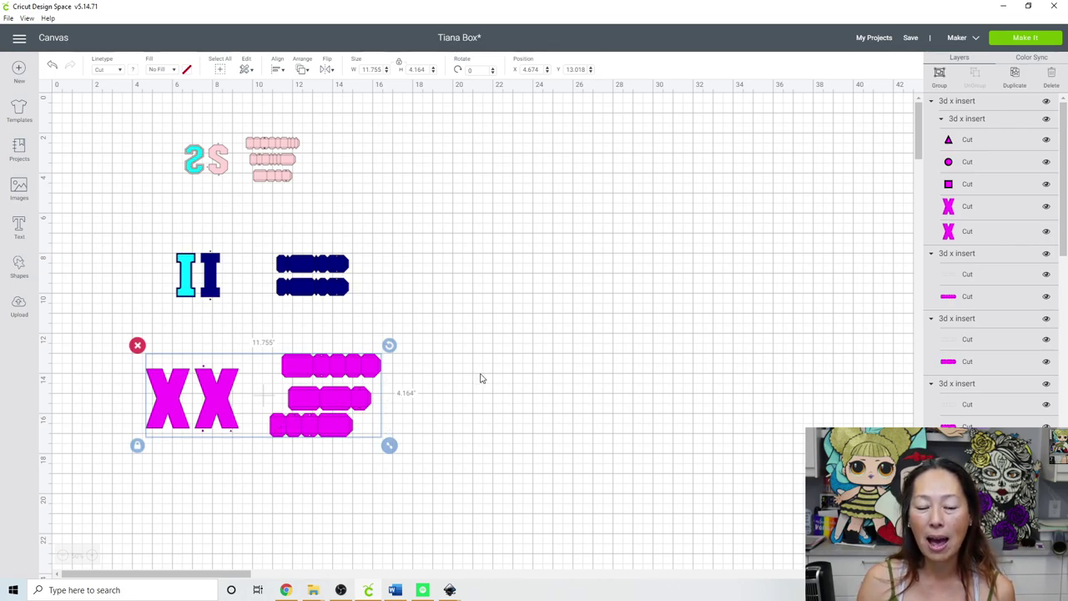
click(442, 385)
drag(334, 365, 445, 400)
drag(357, 424, 603, 405)
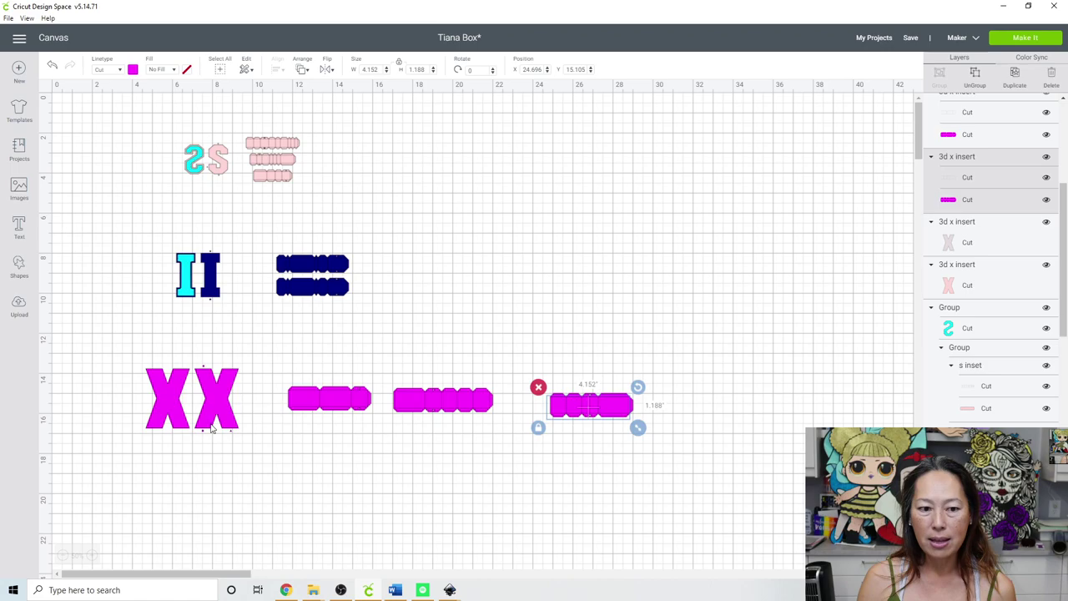
click(210, 369)
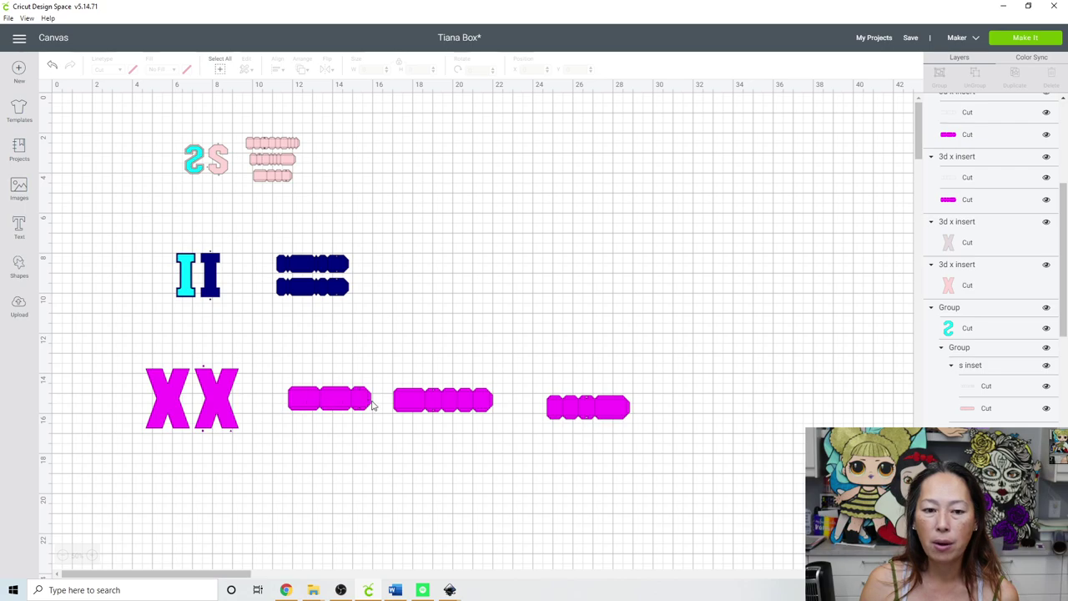
- Delete the small triangle, circle and square marker shapes from the X letters' 3d x insert group
click(90, 557)
scroll(404, 472, down, 5)
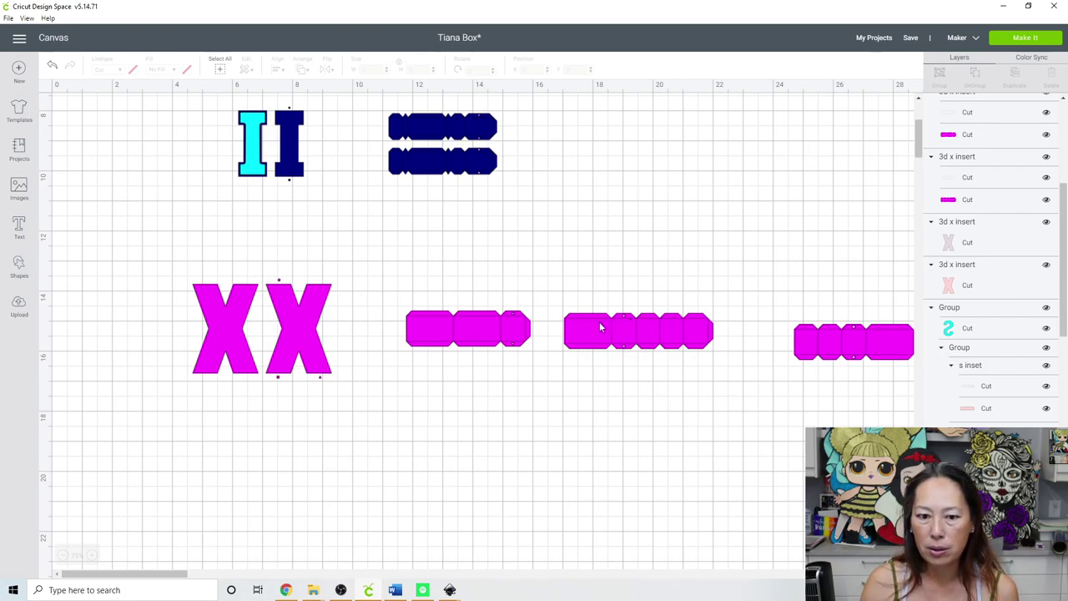
click(95, 555)
drag(163, 575, 179, 574)
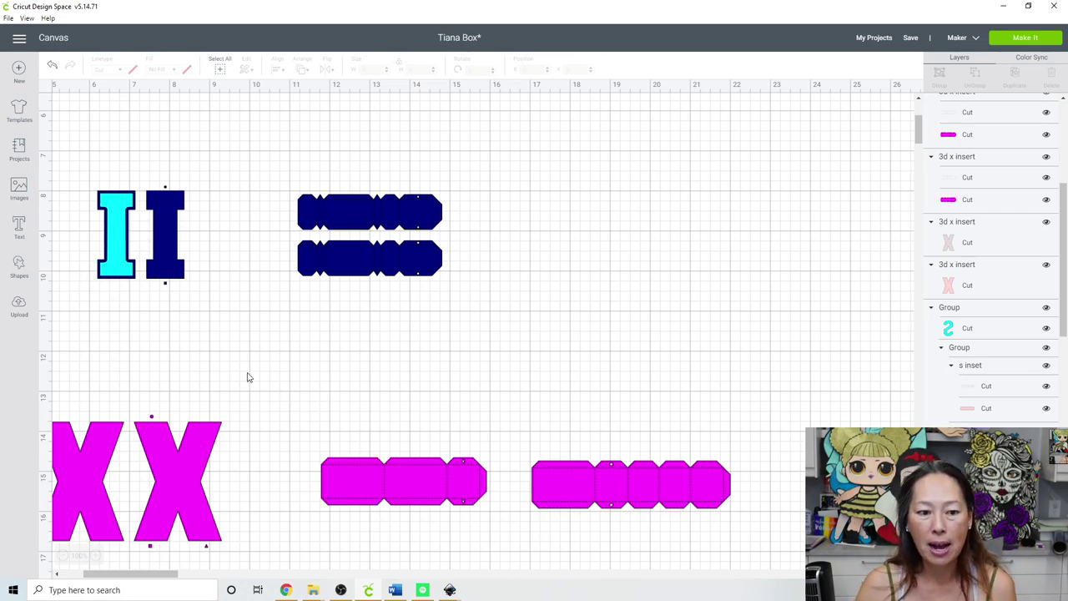
scroll(1018, 307, up, 5)
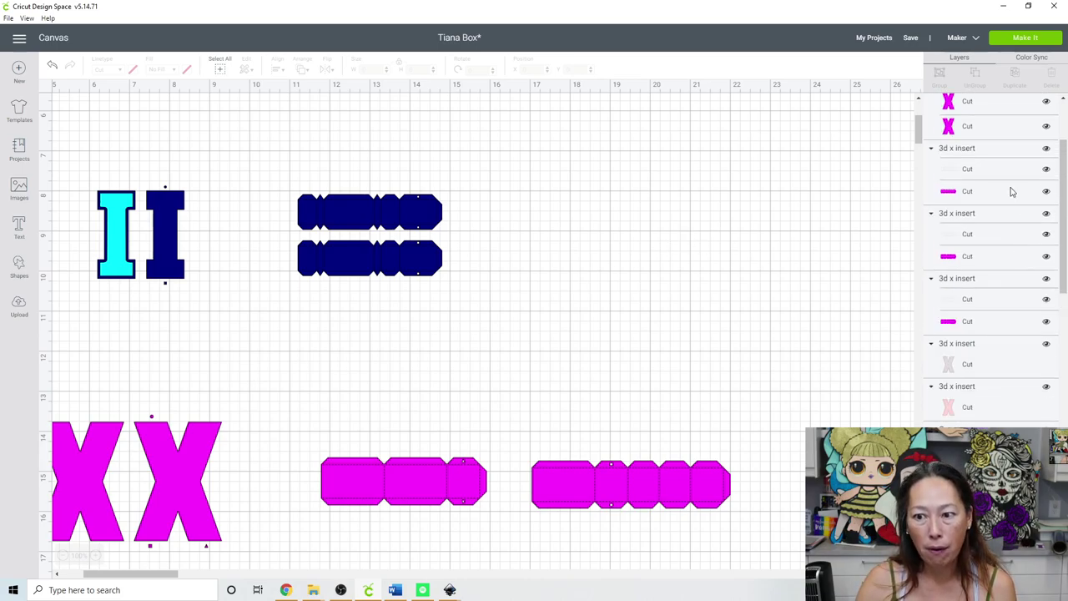
click(986, 141)
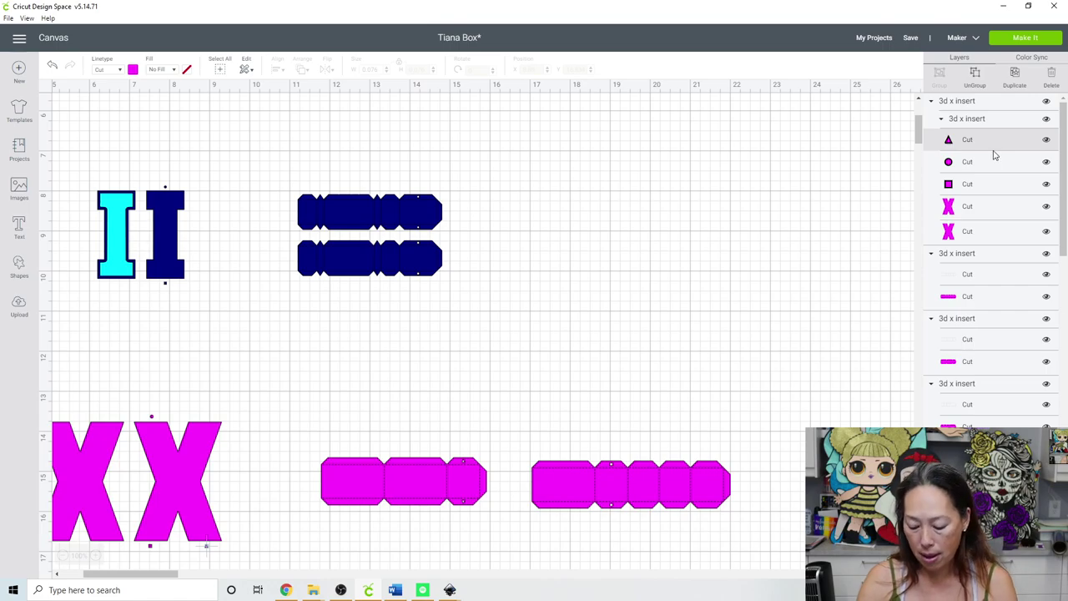
key(Delete)
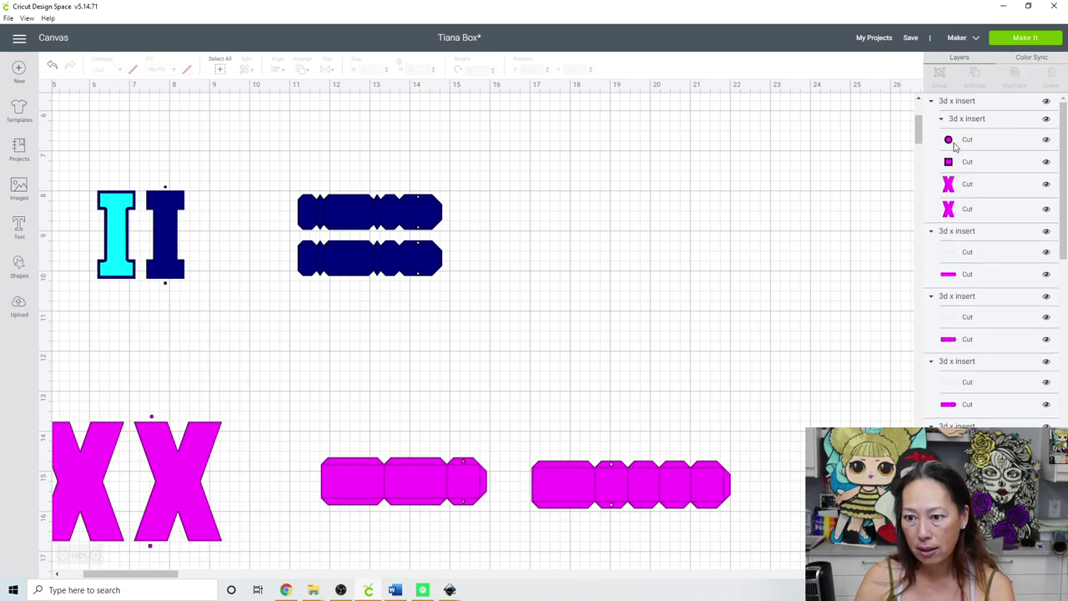
click(958, 147)
key(Delete)
click(957, 146)
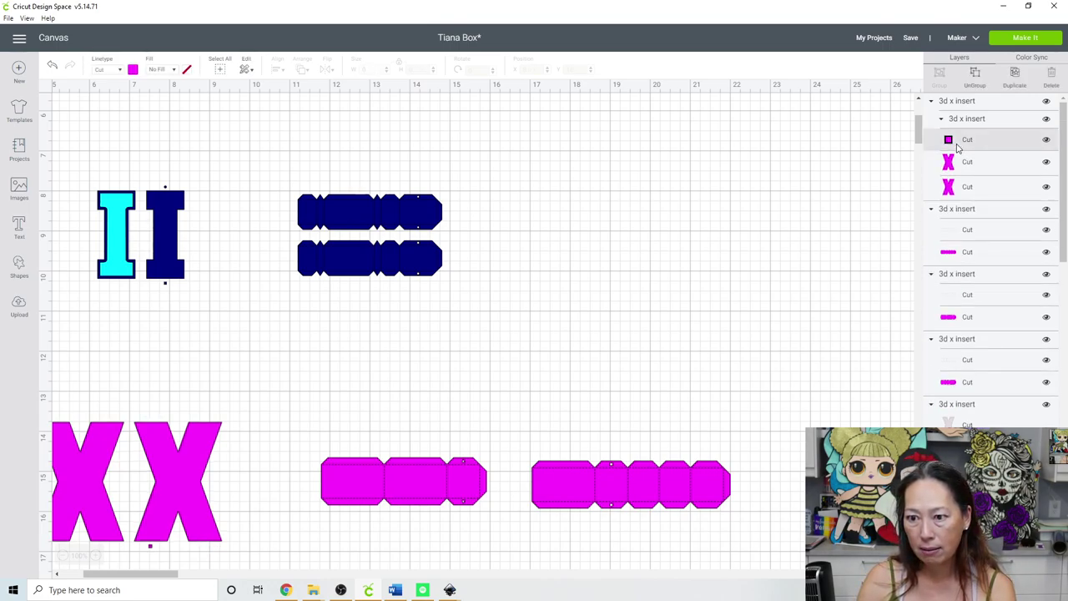
key(Delete)
- Delete the small triangle, circle and square marker shapes from the S letters' s inset group
scroll(972, 208, down, 5)
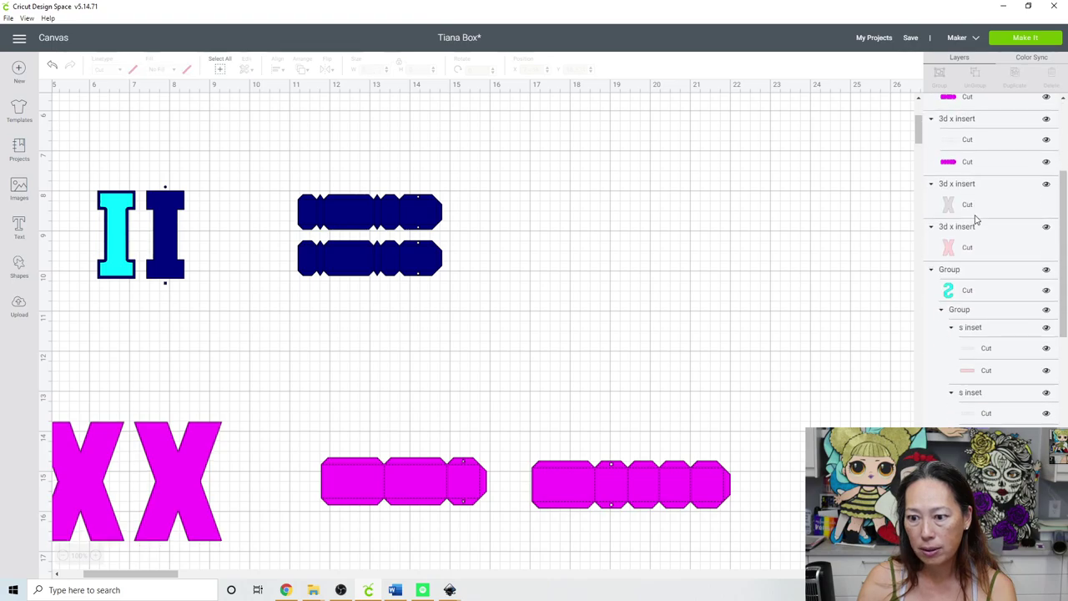
scroll(980, 272, down, 5)
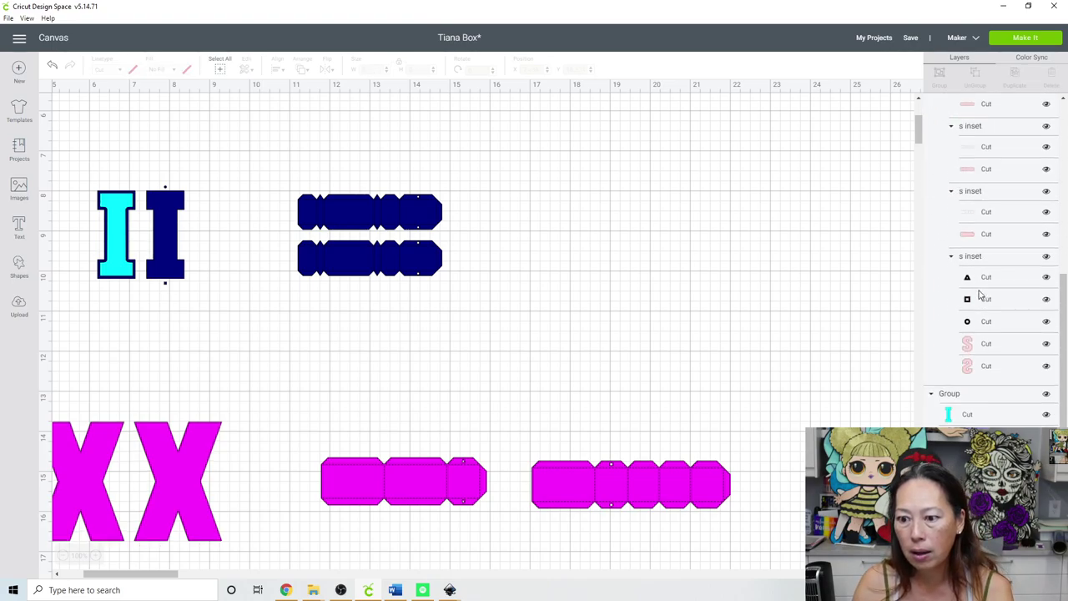
click(981, 280)
key(Delete)
click(976, 298)
key(Delete)
click(972, 282)
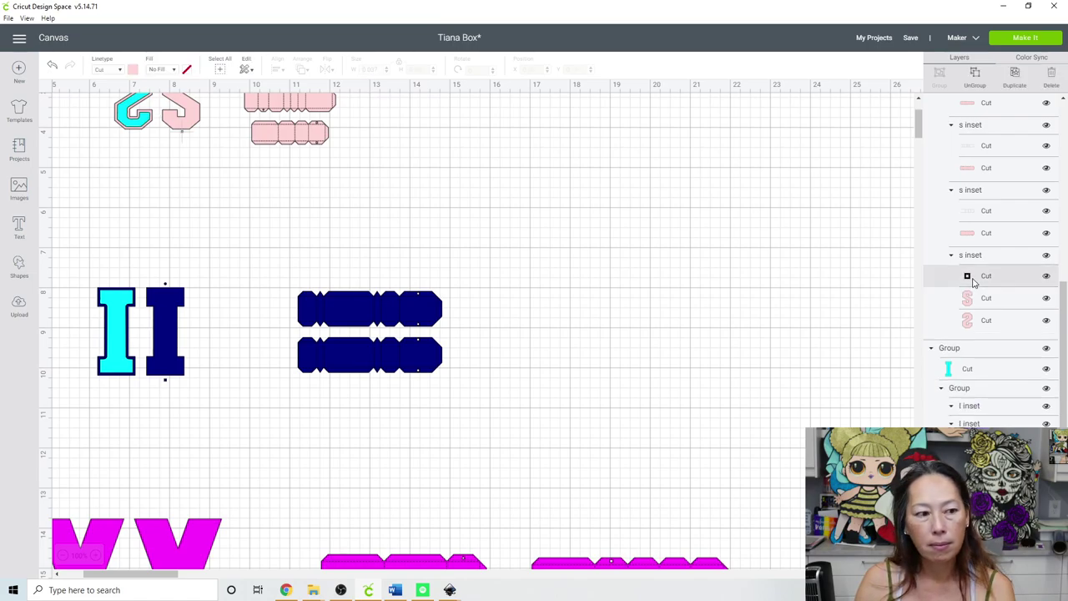
key(Delete)
- Delete the small circle and square marker shapes from the I letters' inset group
scroll(971, 282, down, 3)
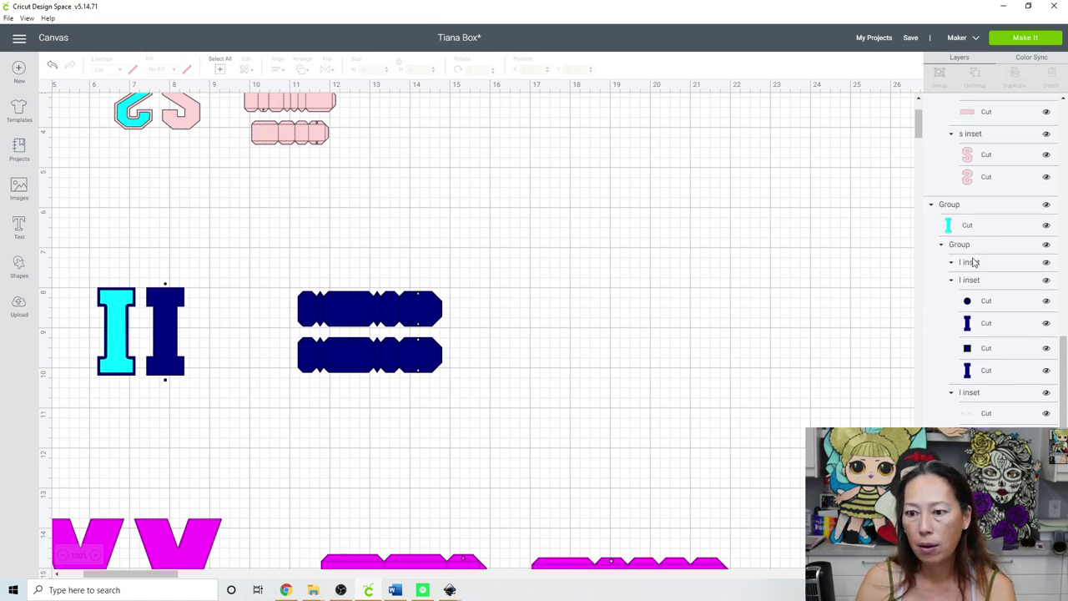
click(972, 302)
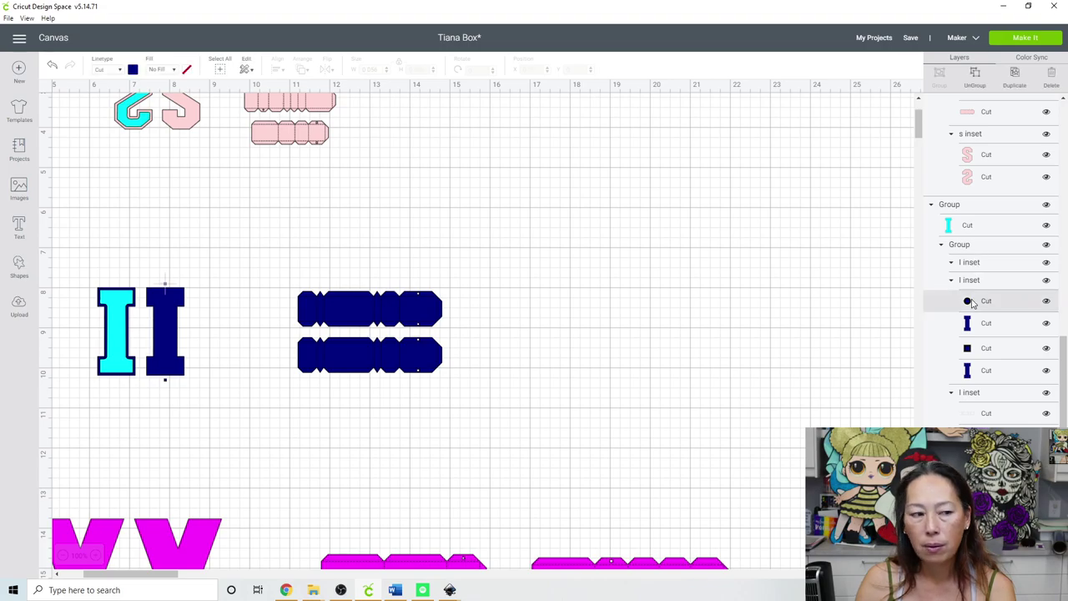
key(Delete)
click(972, 347)
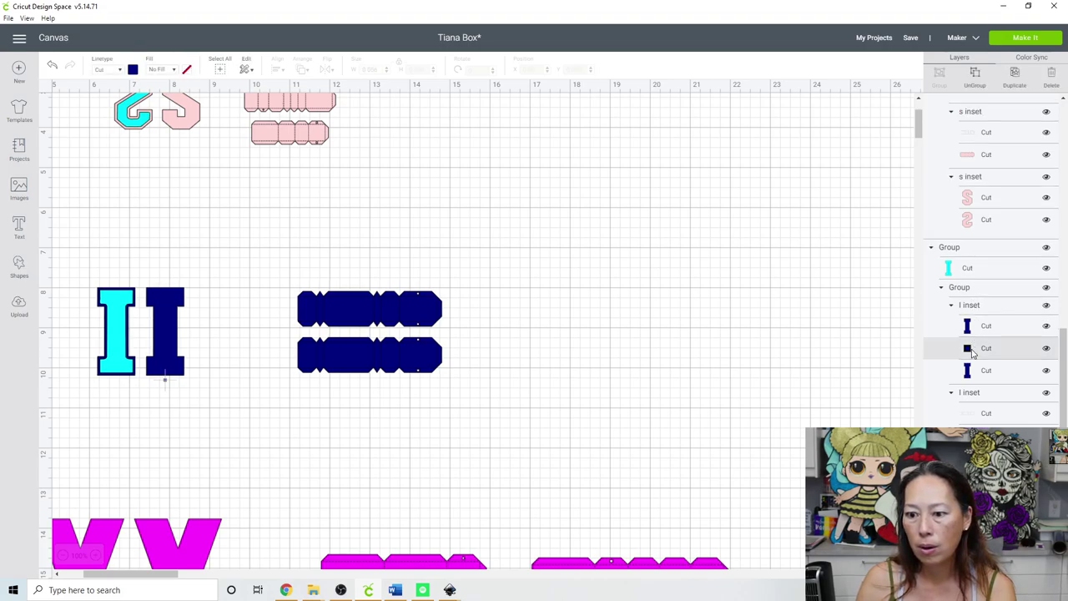
key(Delete)
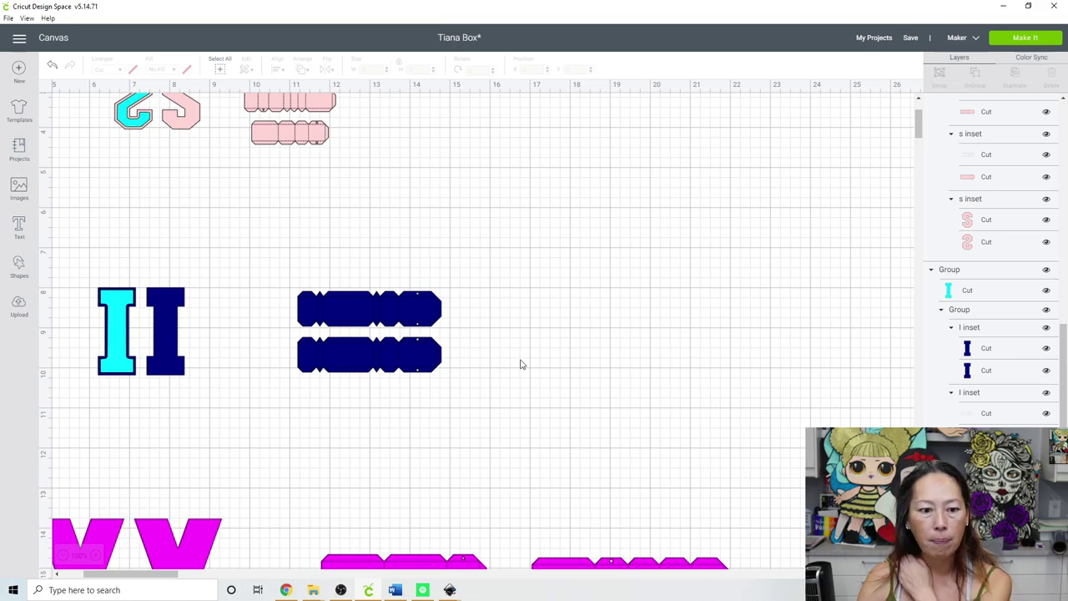
- Ungroup the S design repeatedly until its letters and side strips are separate pieces
scroll(520, 363, up, 3)
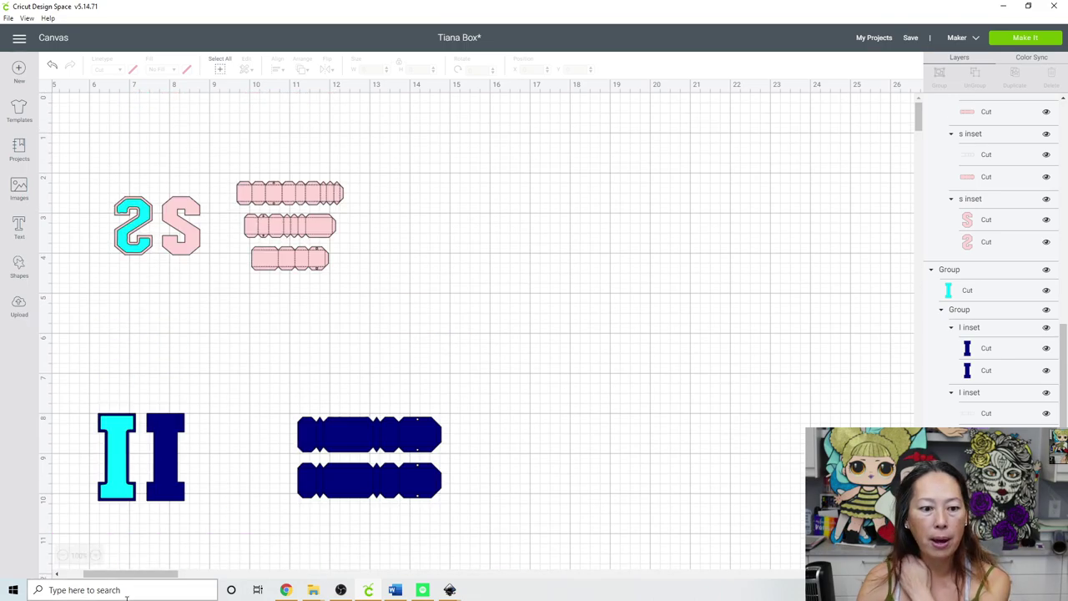
click(65, 556)
click(65, 557)
drag(193, 574, 58, 569)
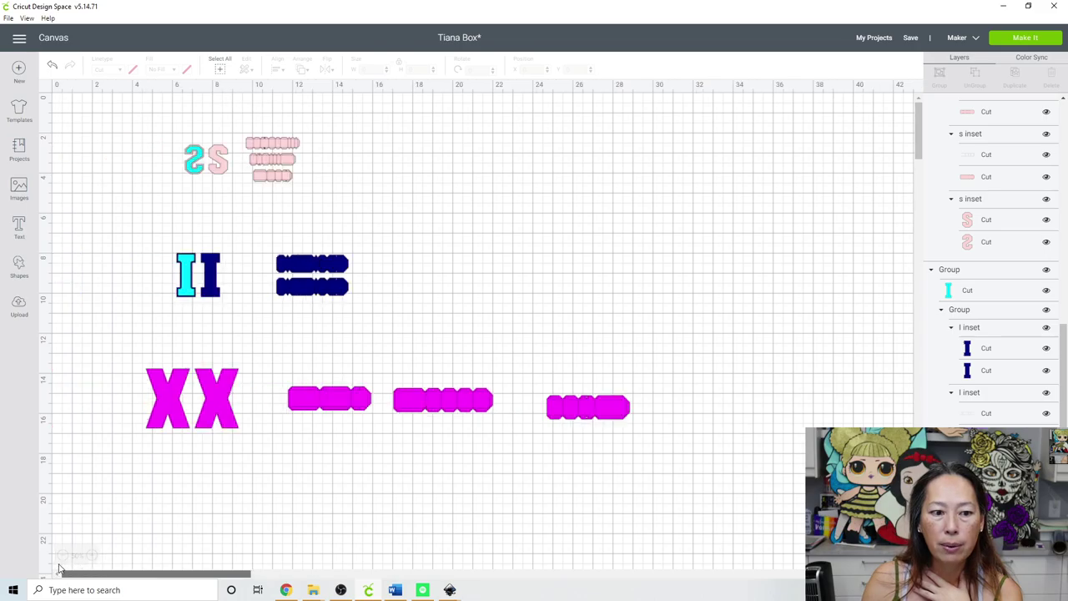
click(211, 262)
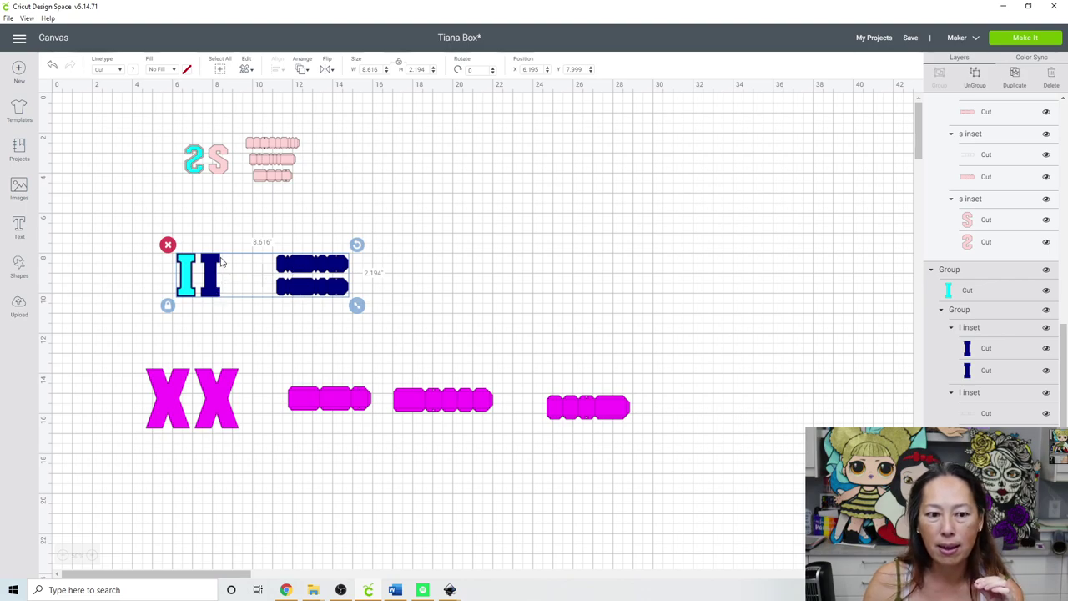
click(223, 157)
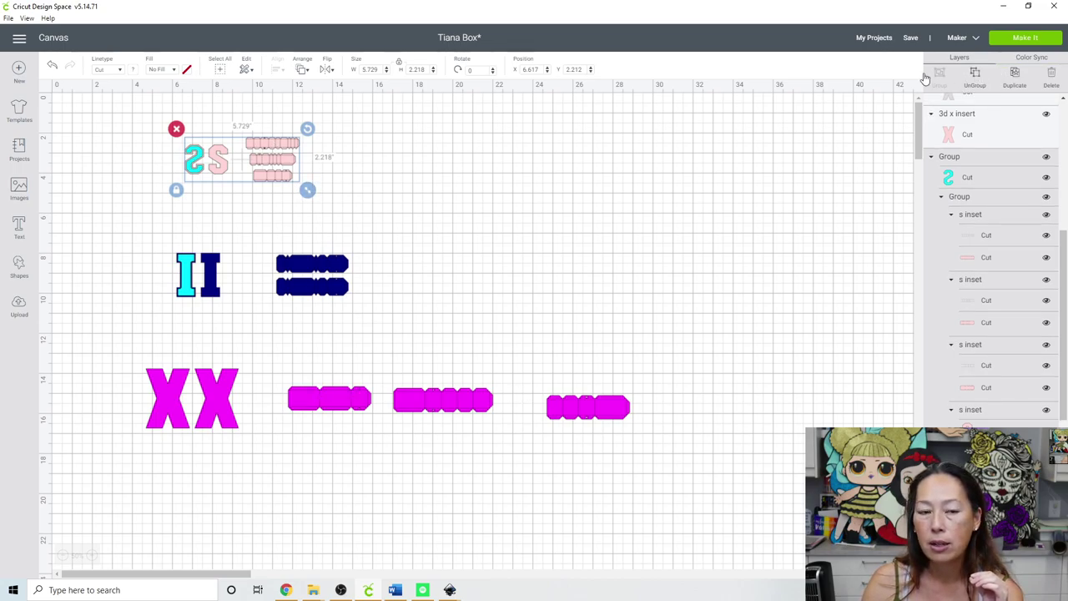
key(Delete)
key(ctrl+z)
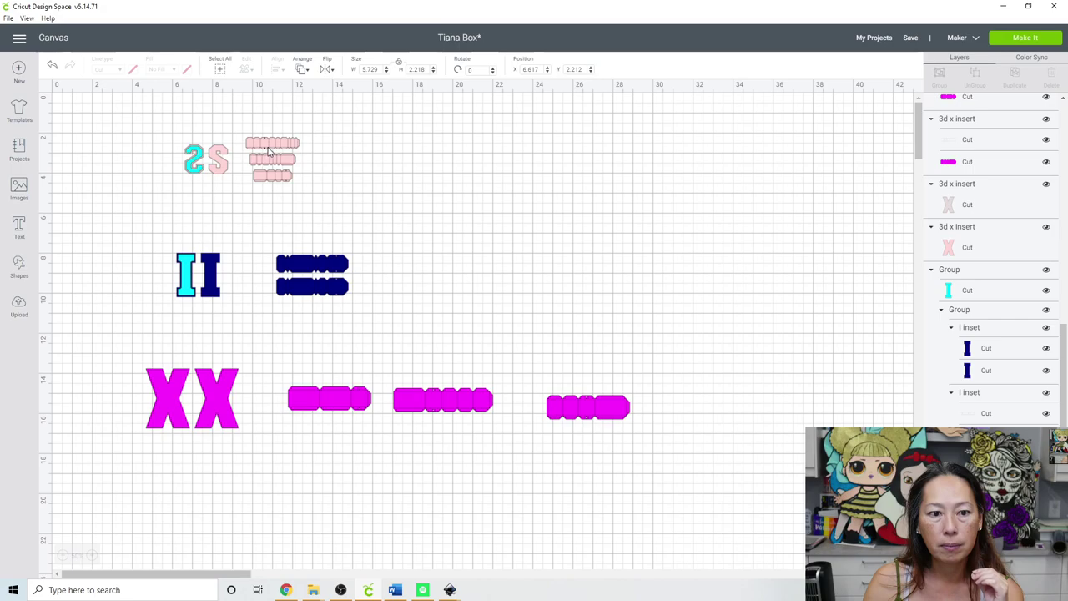
click(269, 155)
click(974, 73)
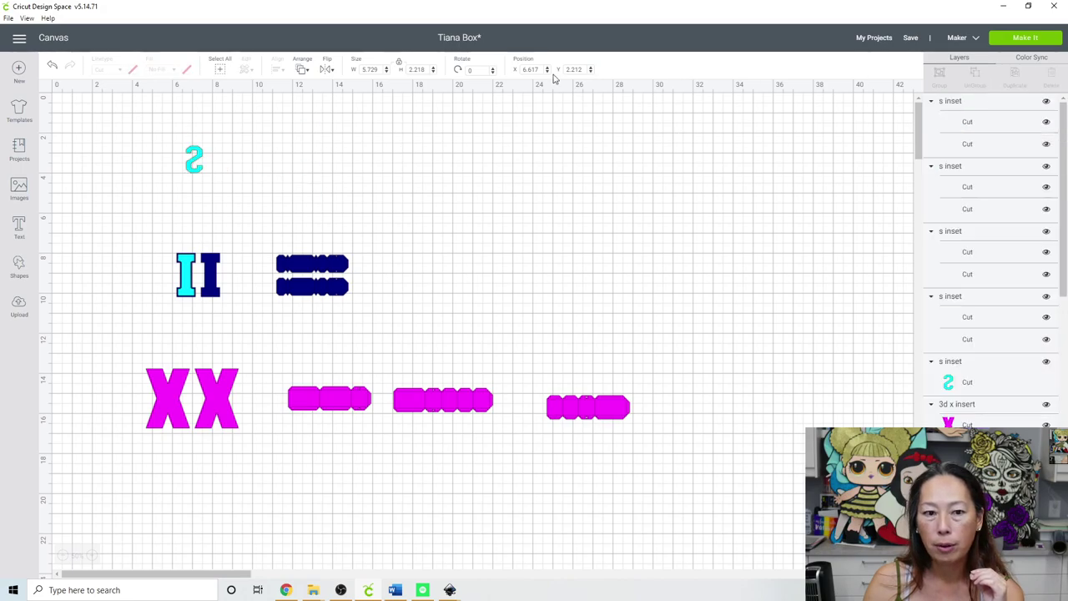
- Line the three S side strips up in one row beside the S letters, with the shortest strip at about X 16.6, Y 3
drag(271, 151, 373, 174)
drag(271, 174, 460, 150)
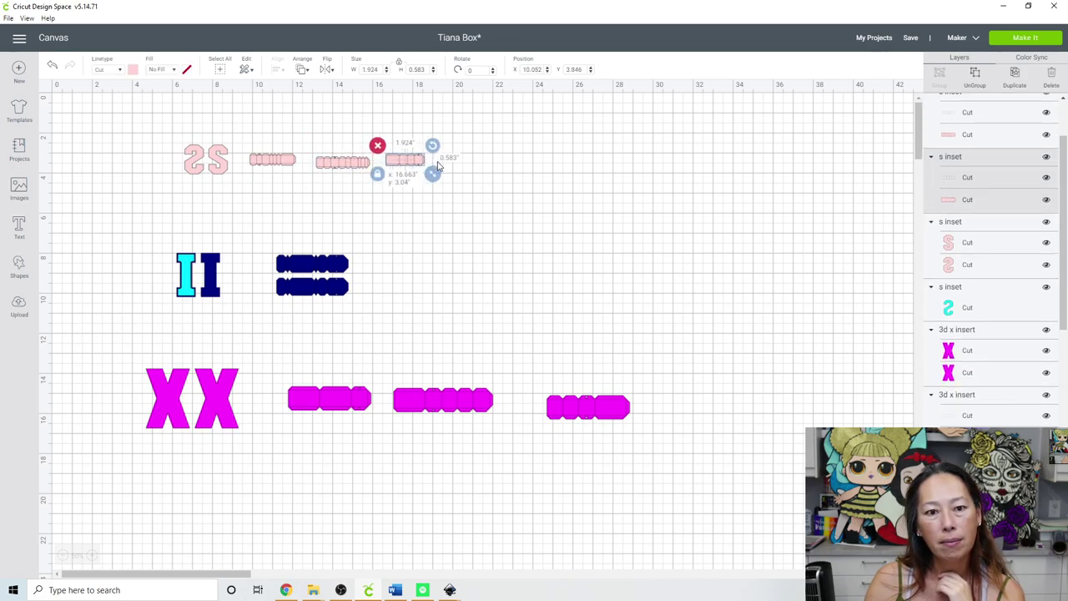
click(346, 210)
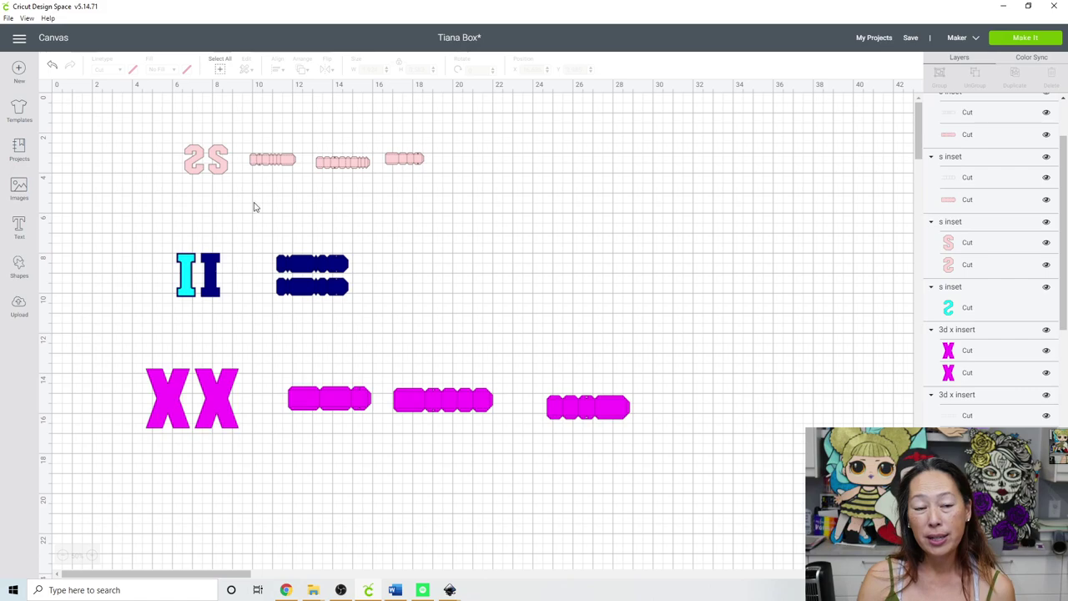
- Scale all S letters and side strips together to a height of 7 inches and move them to about X 2, Y 0.8
drag(145, 116, 466, 200)
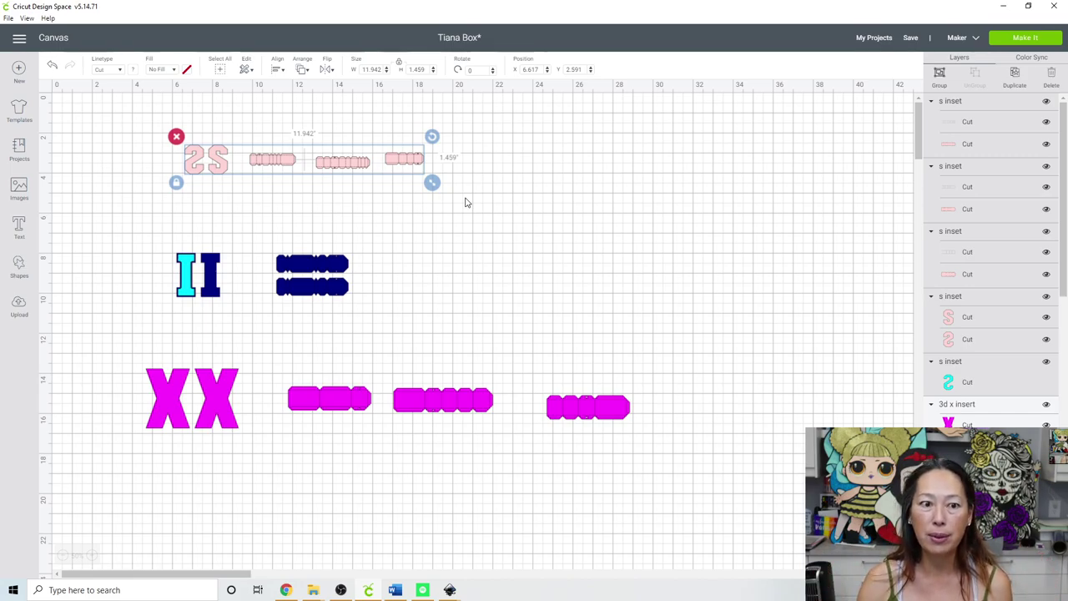
double_click(417, 69)
text(7)
key(Tab)
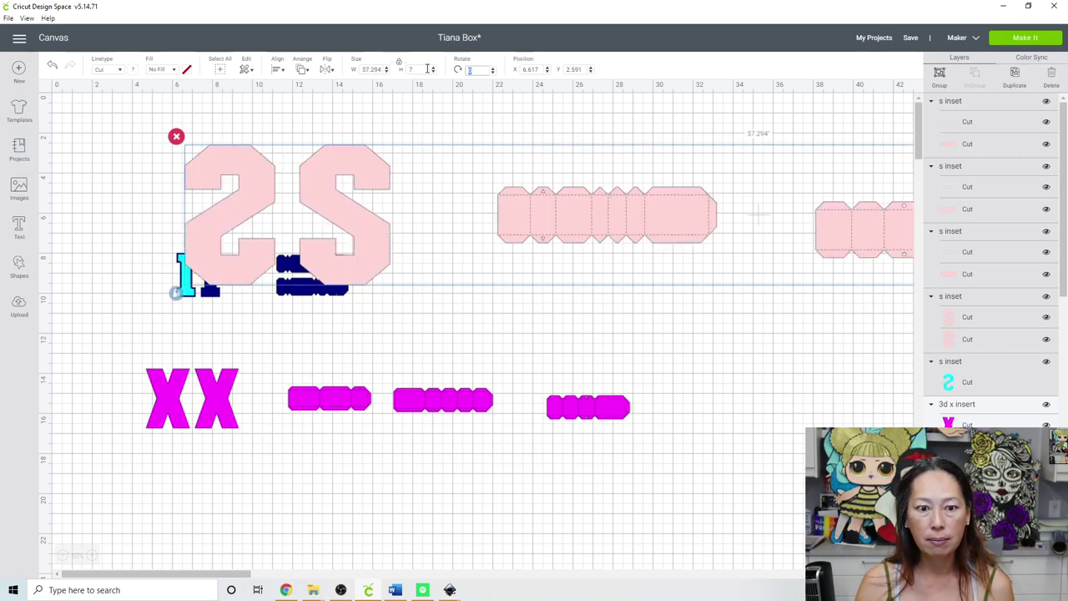
drag(345, 217, 251, 180)
- Check the width of each of the three enlarged S side strips against the cutting size
click(478, 206)
click(482, 195)
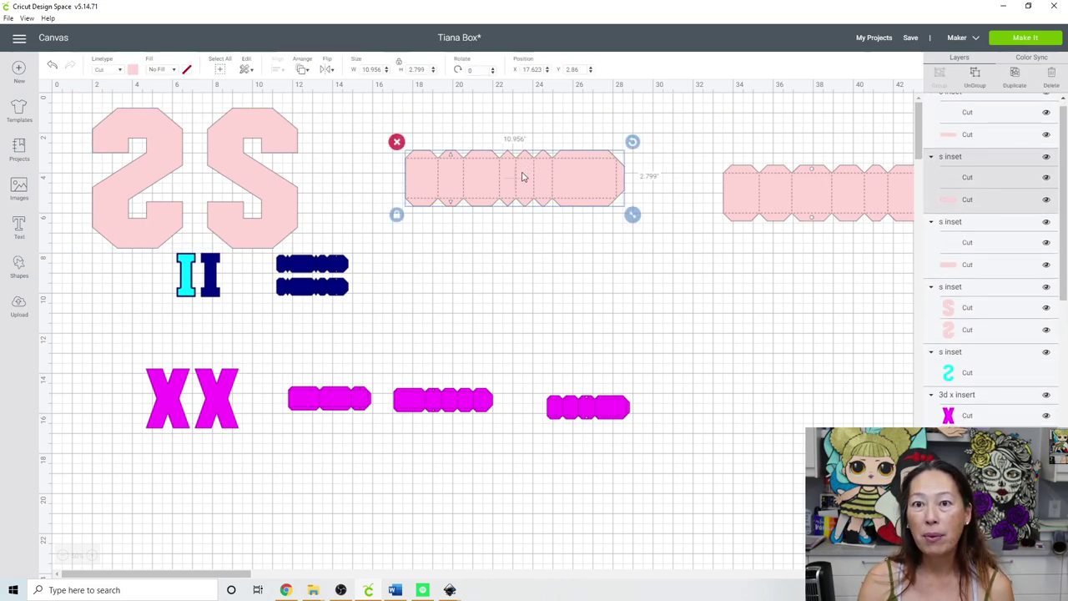
drag(236, 574, 271, 574)
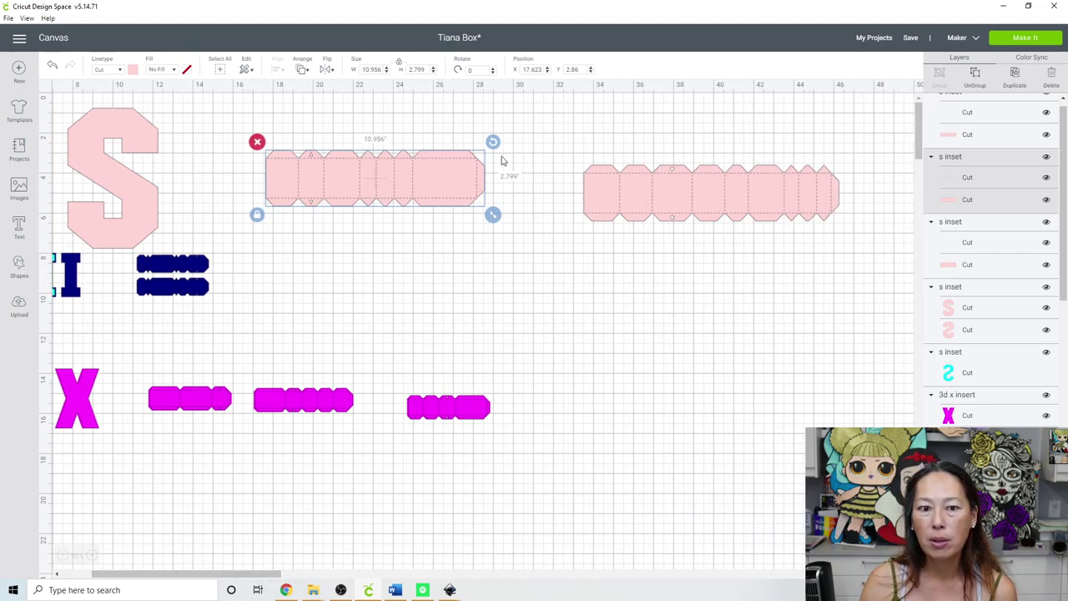
click(701, 174)
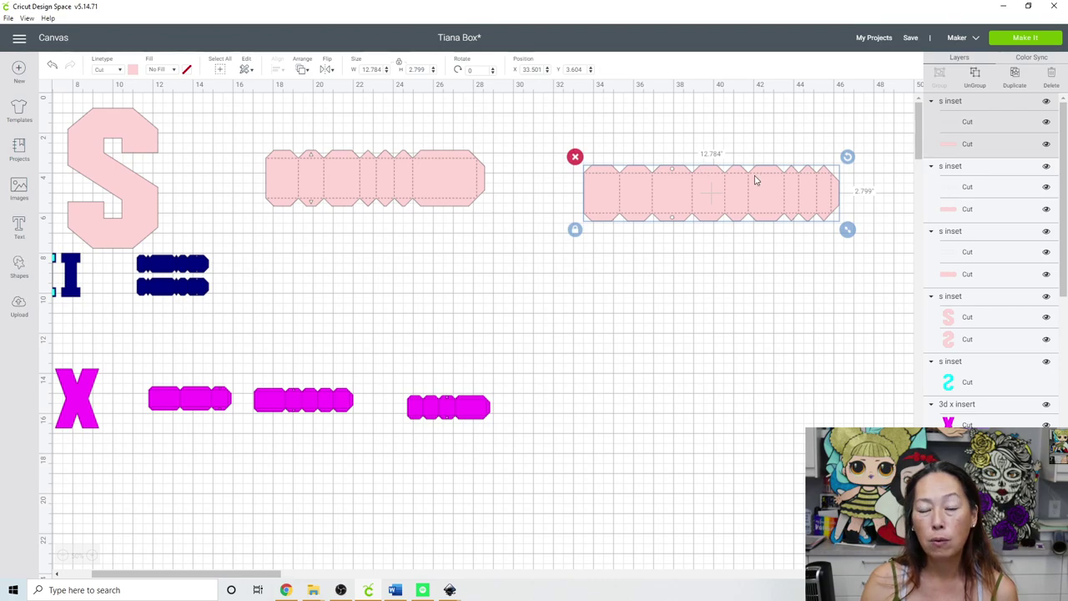
drag(288, 573, 354, 573)
click(715, 192)
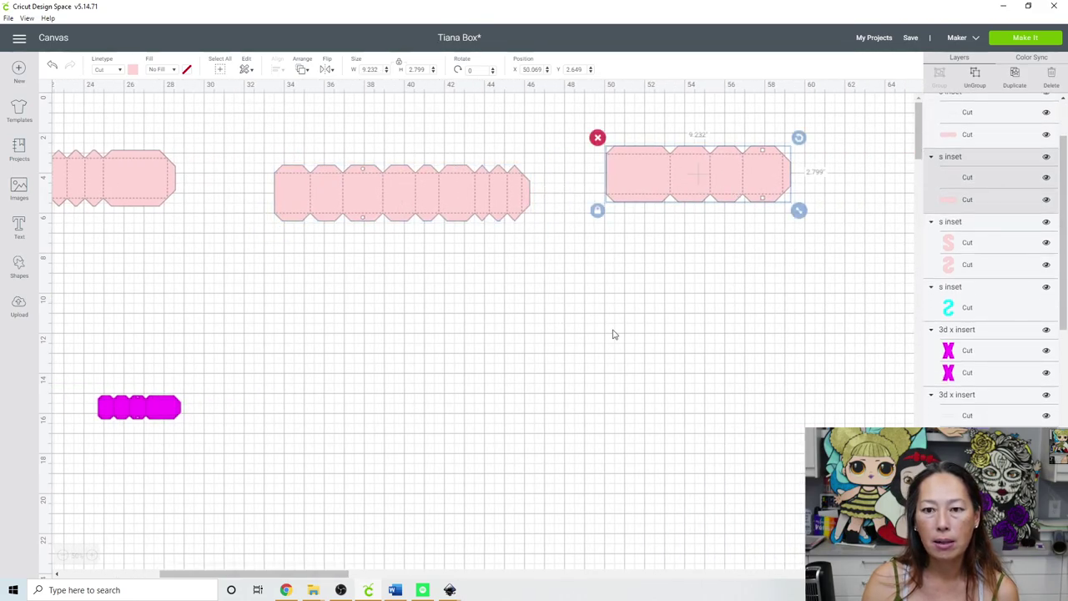
- Try rotating the longest S side strip diagonally to 43.04° to reduce its width
click(373, 200)
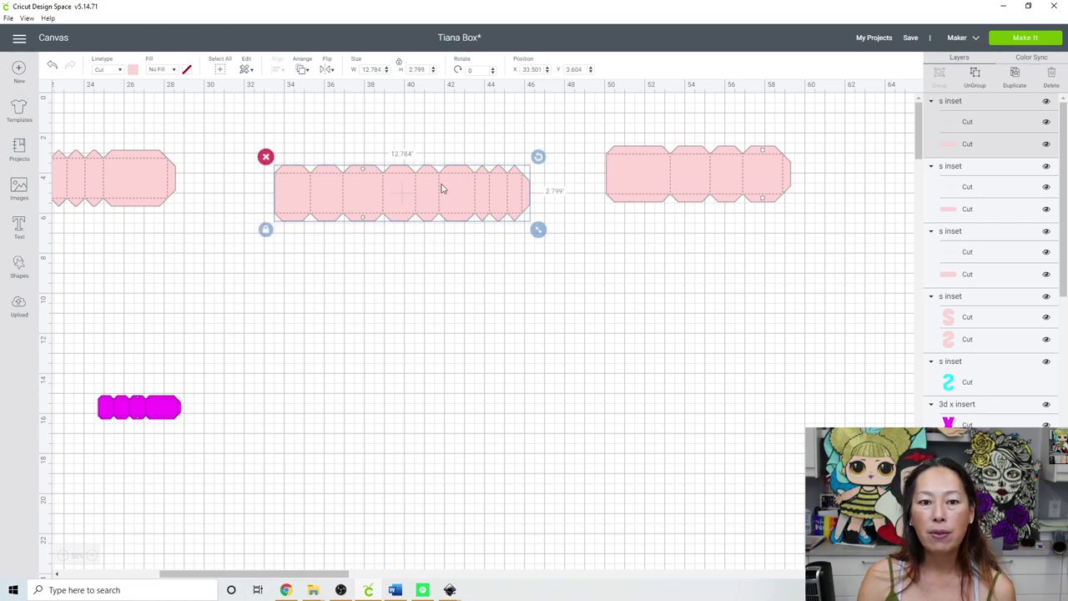
drag(538, 156, 537, 227)
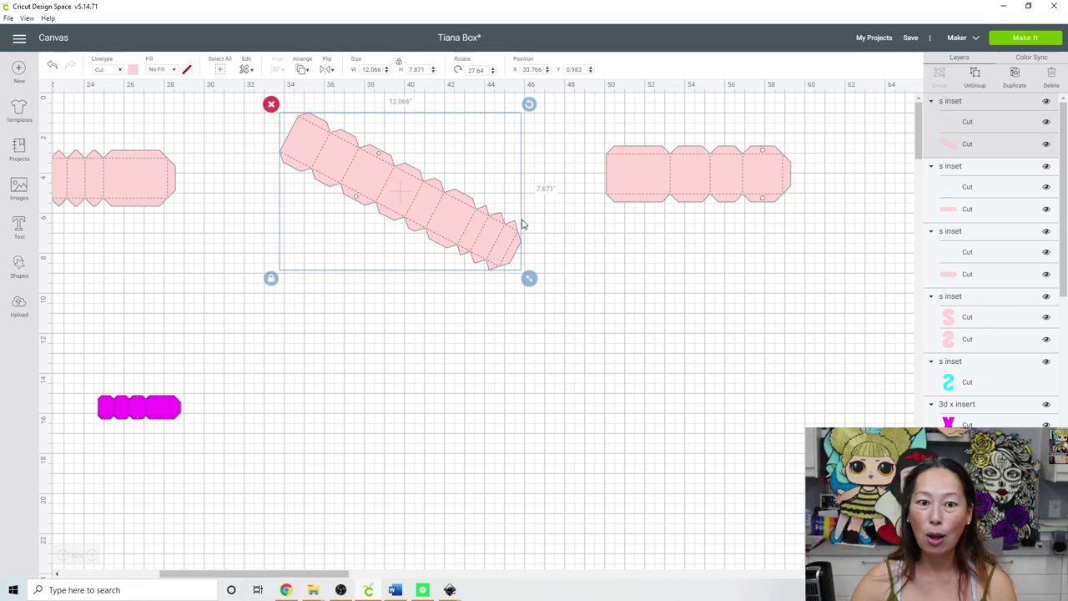
drag(530, 106, 537, 153)
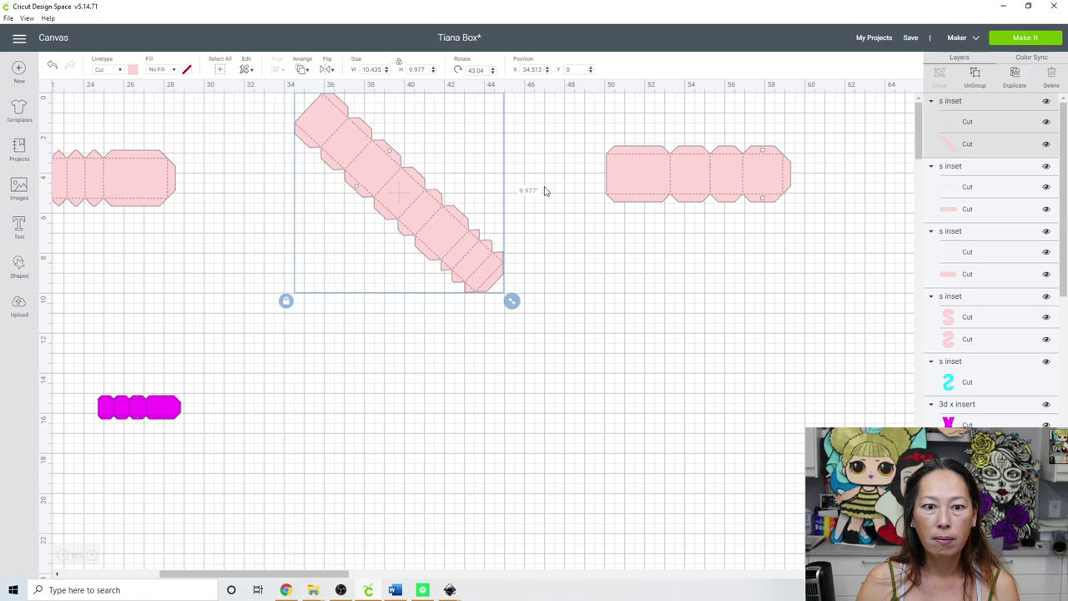
- Move the longest S side strip down to about Y 2.75 and rotate it back to horizontal
drag(433, 217, 432, 273)
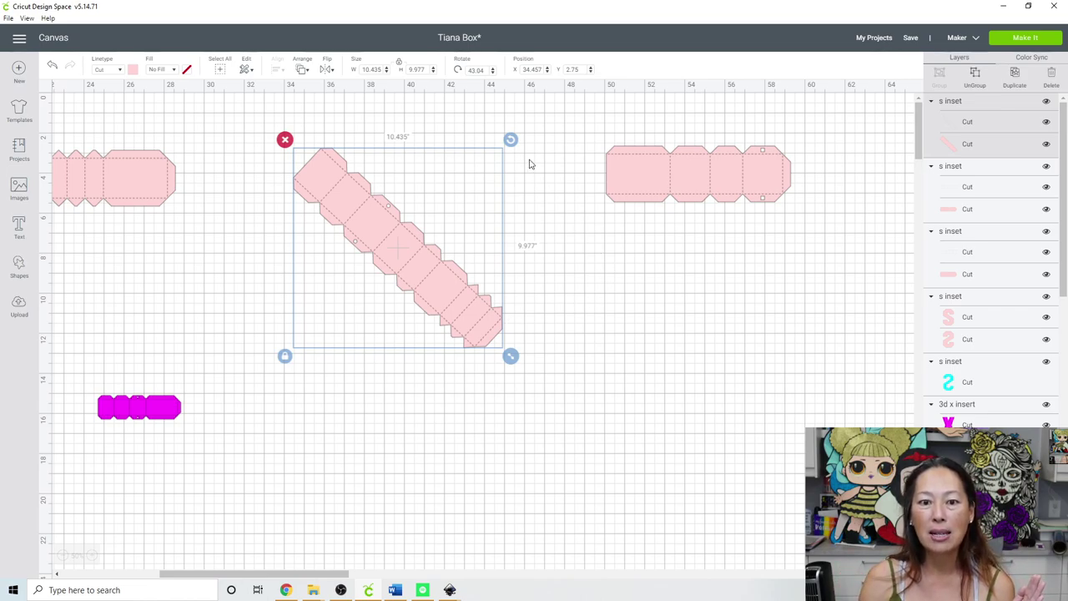
drag(511, 140, 408, 122)
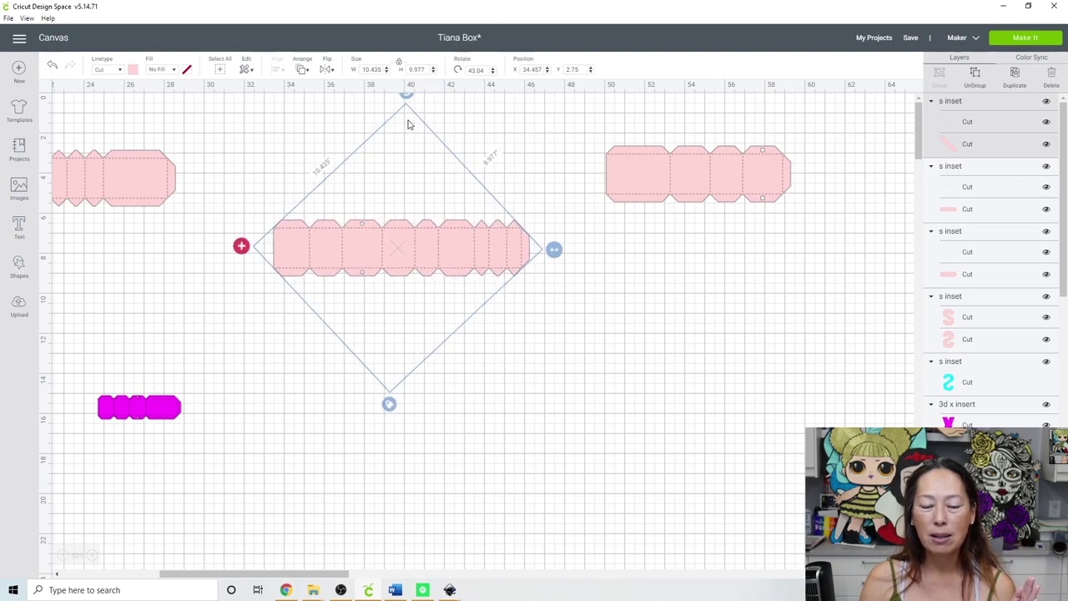
- Move the longest S side strip up between the other two S strips, to about X 33.3, Y 3.15
click(277, 247)
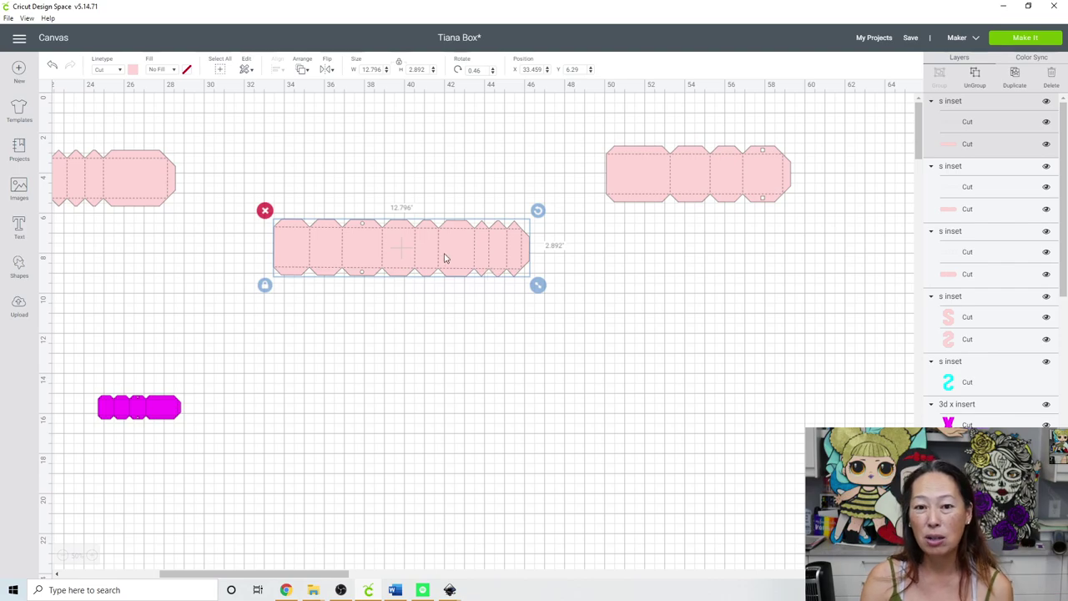
drag(414, 223, 408, 152)
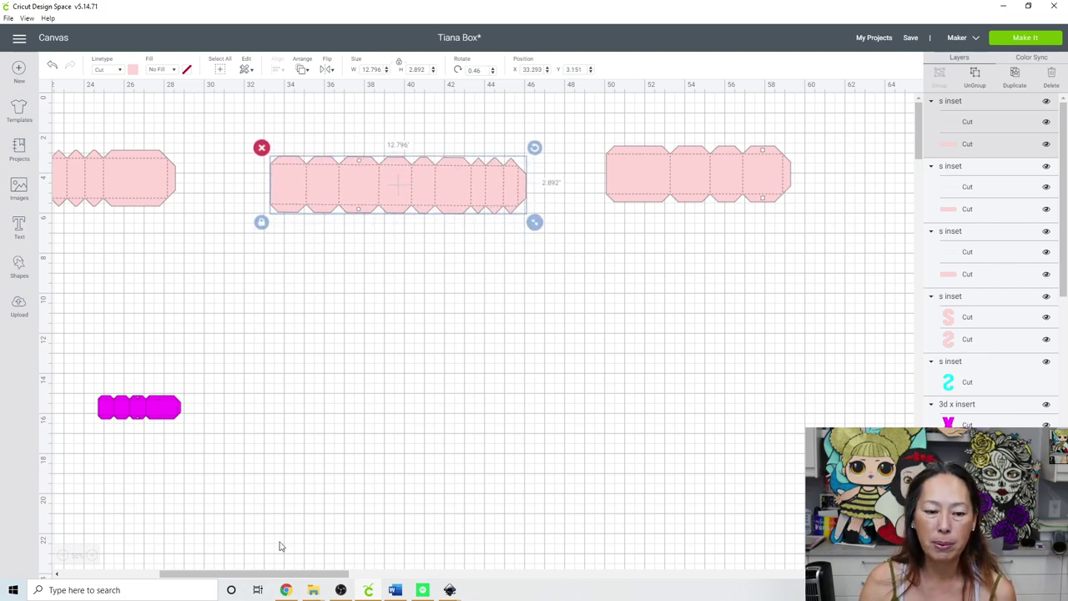
- Scale the grouped I letters and side strips together to a height of 7 inches
drag(227, 575, 152, 575)
drag(140, 270, 161, 255)
click(362, 332)
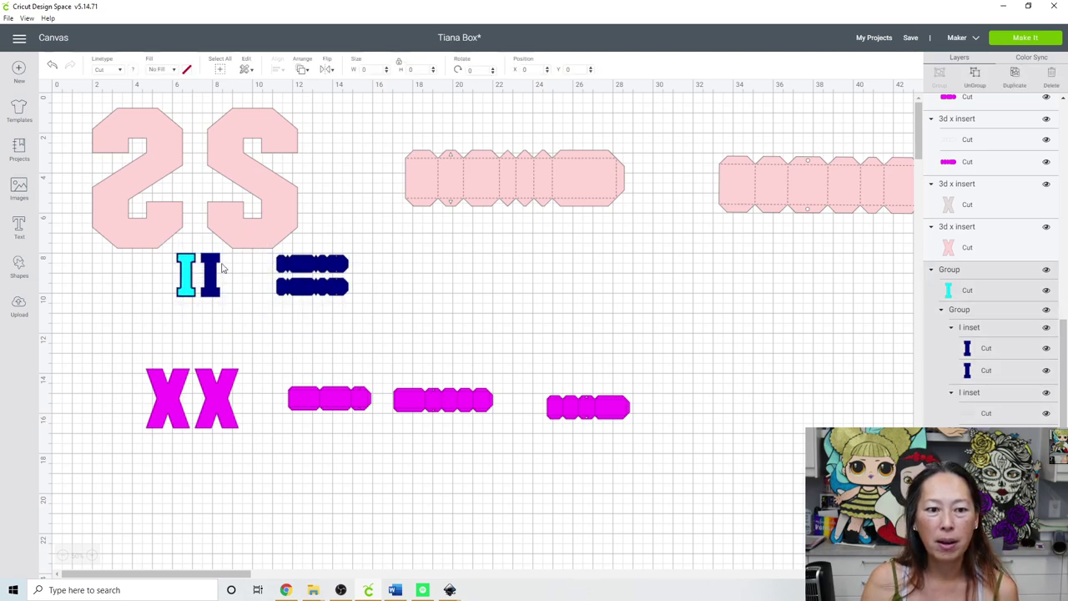
click(417, 69)
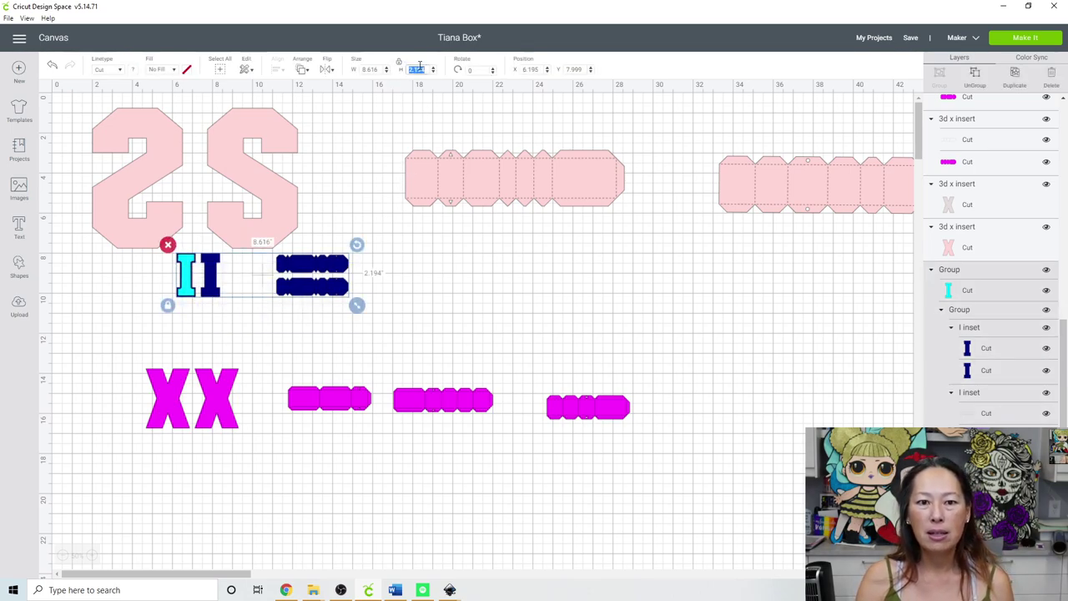
text(7)
key(Tab)
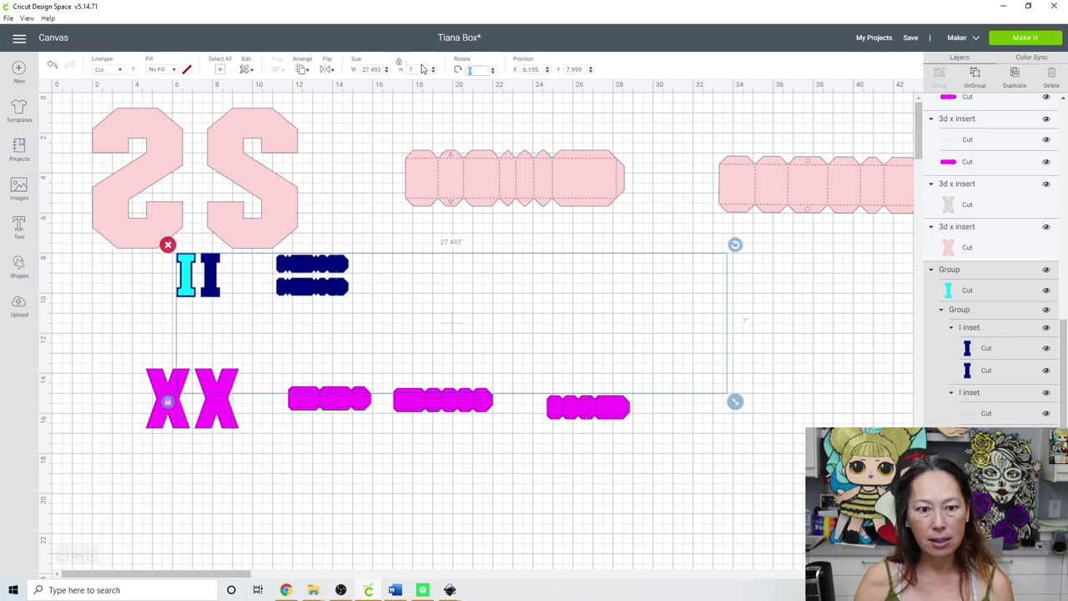
click(803, 320)
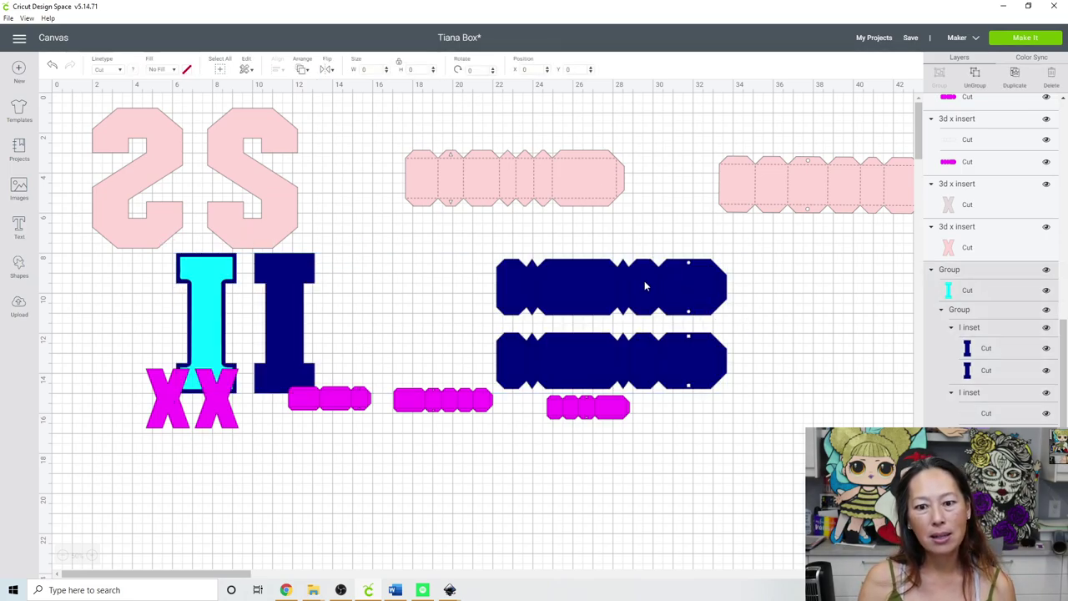
- Ungroup the enlarged I set completely into separate letters and strips, and check the width of the upper strip
click(644, 281)
click(724, 292)
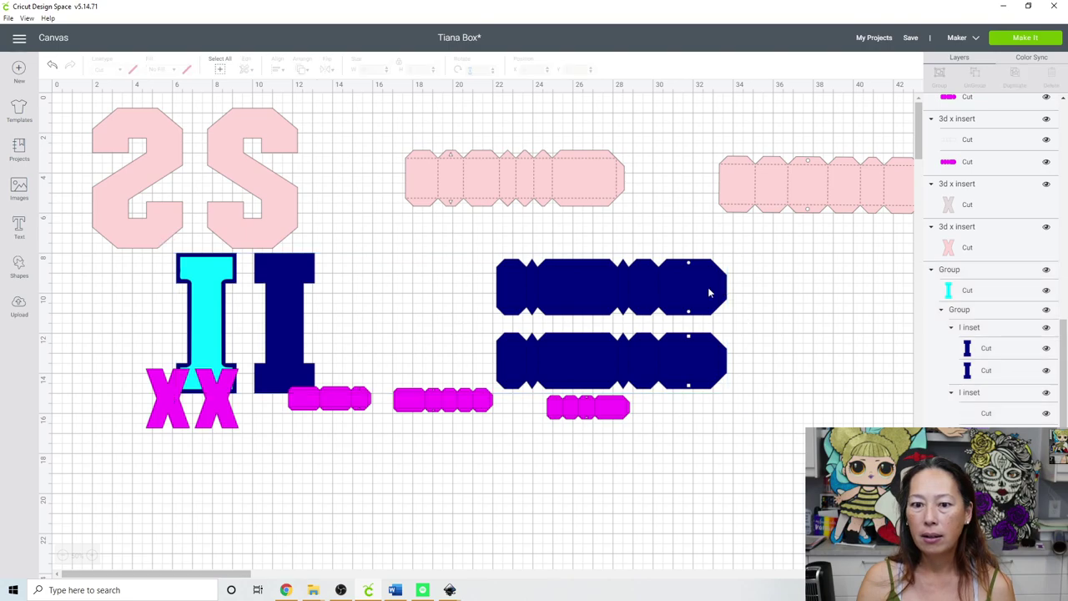
click(634, 290)
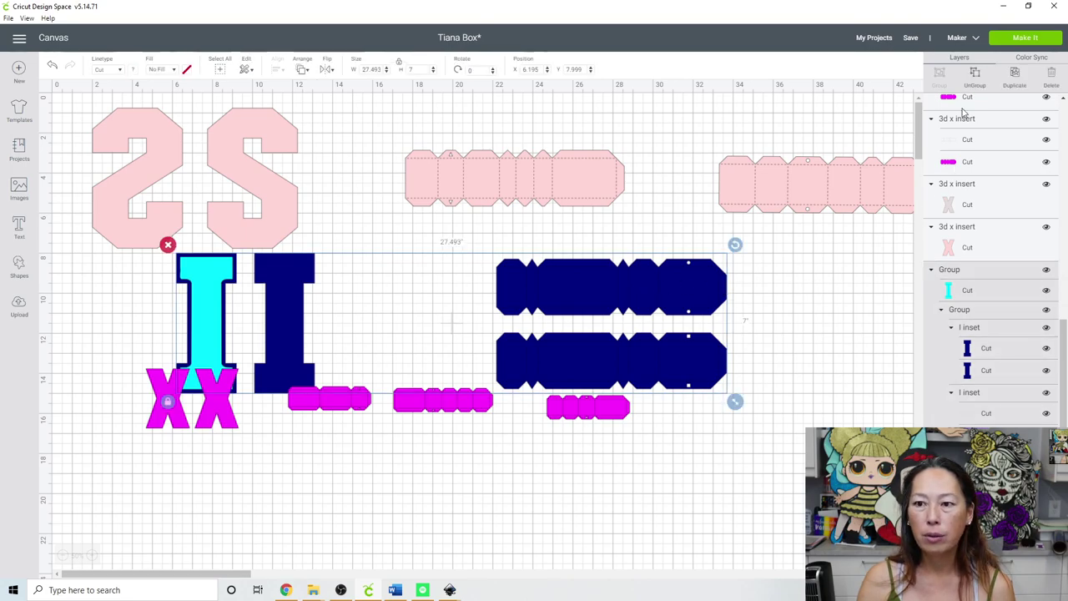
click(903, 147)
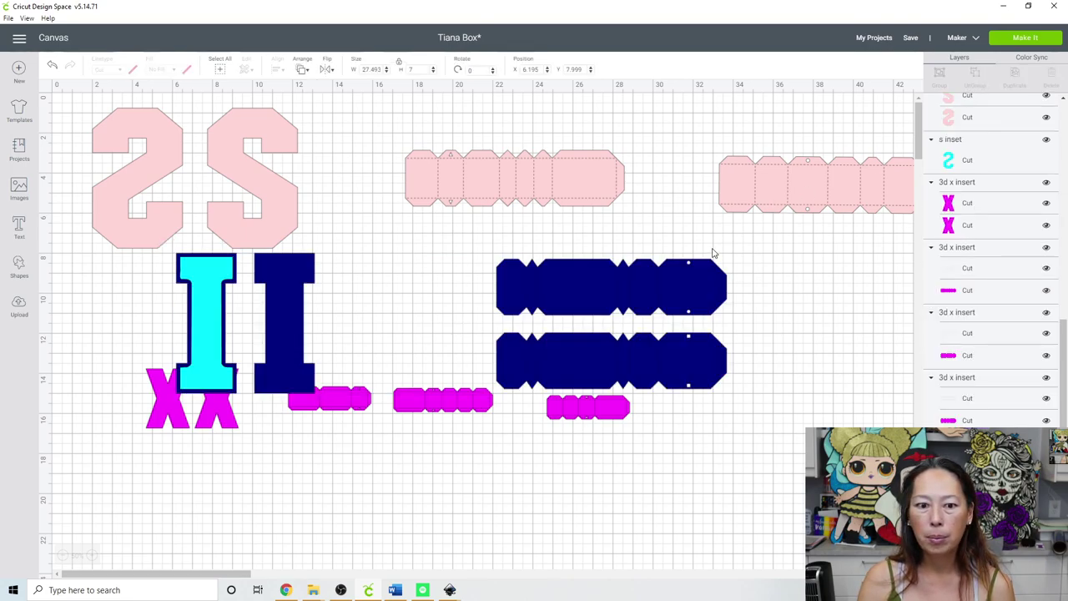
click(676, 292)
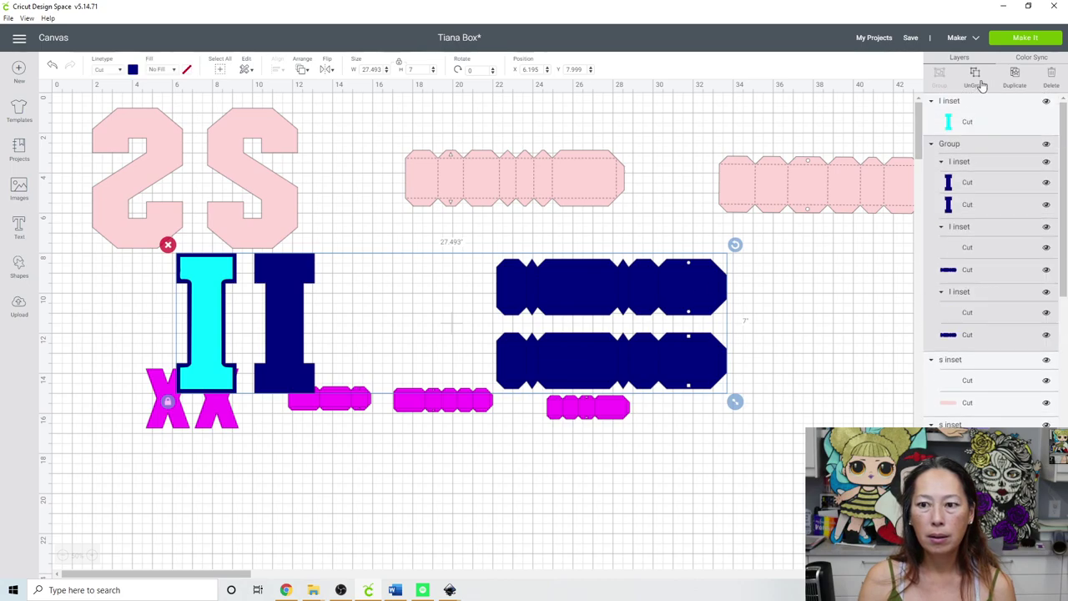
key(Delete)
key(ctrl+z)
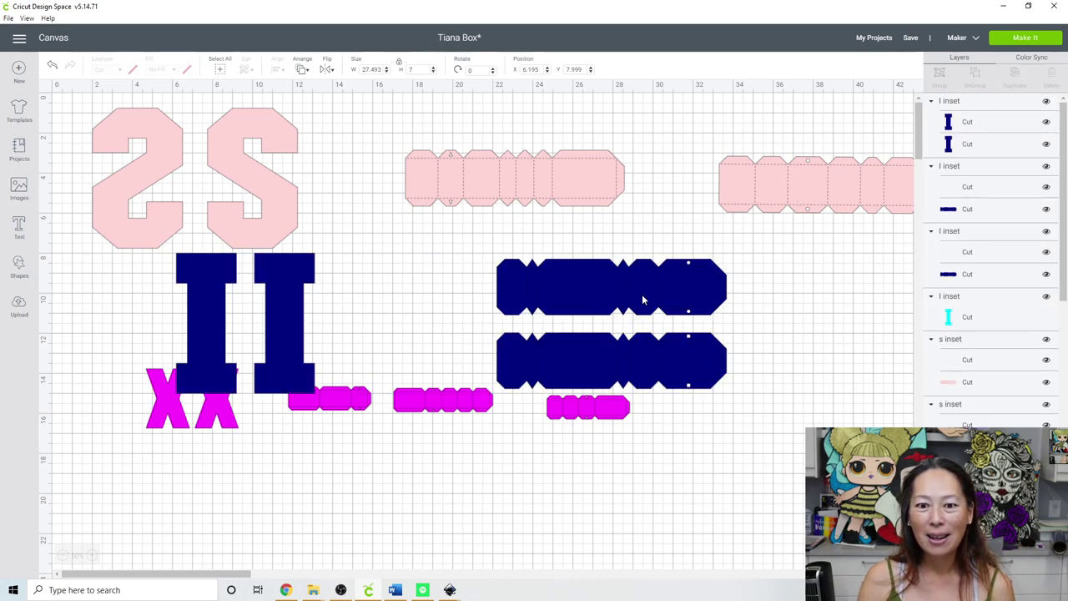
click(641, 293)
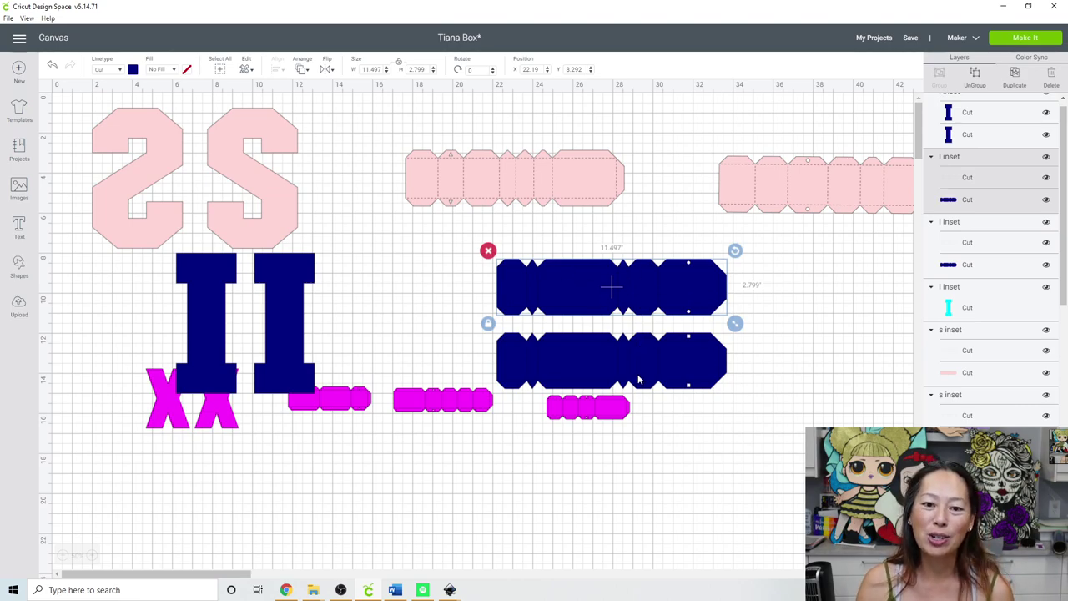
- Scale all X letters and side strips together to a height of 7 inches and move them below the I set, to about X 2.4
drag(114, 426, 627, 412)
click(417, 70)
text(7)
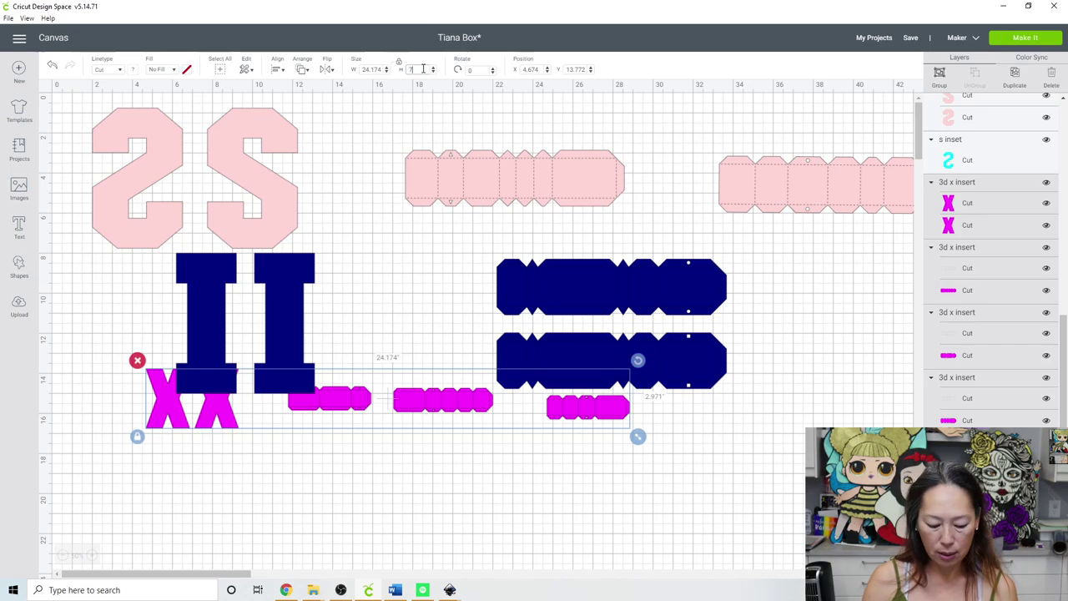
key(Tab)
drag(323, 414, 277, 462)
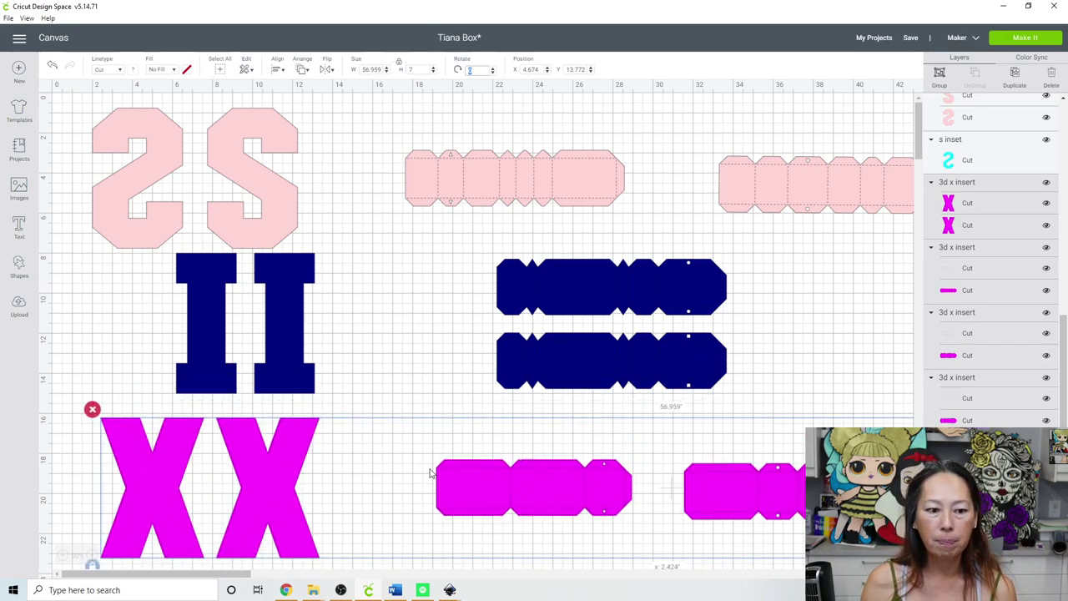
click(451, 423)
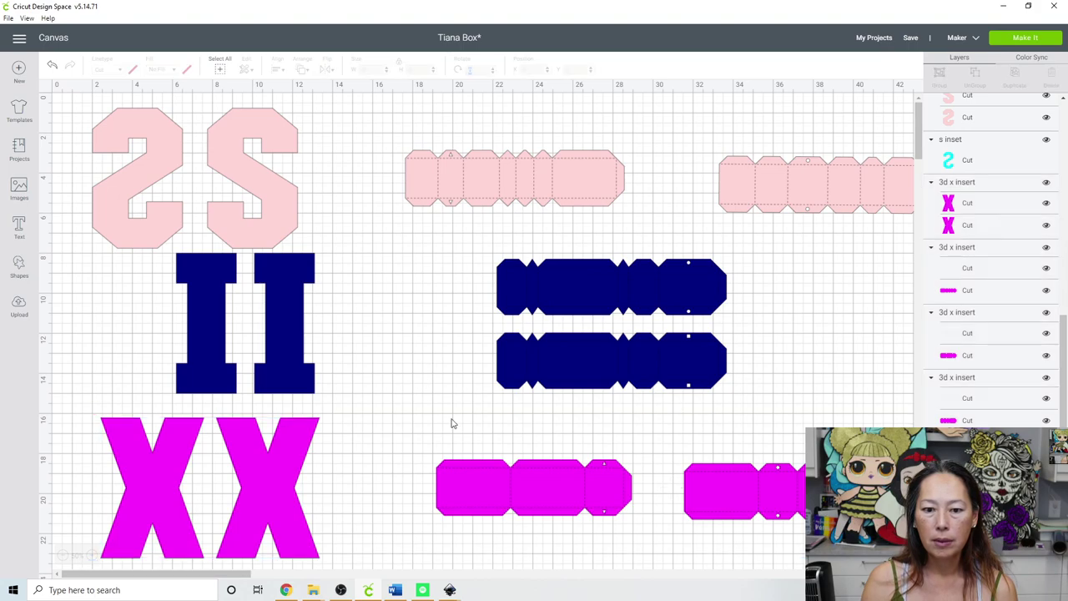
- Check the width of each of the three enlarged X side strips against the cutting size
click(485, 473)
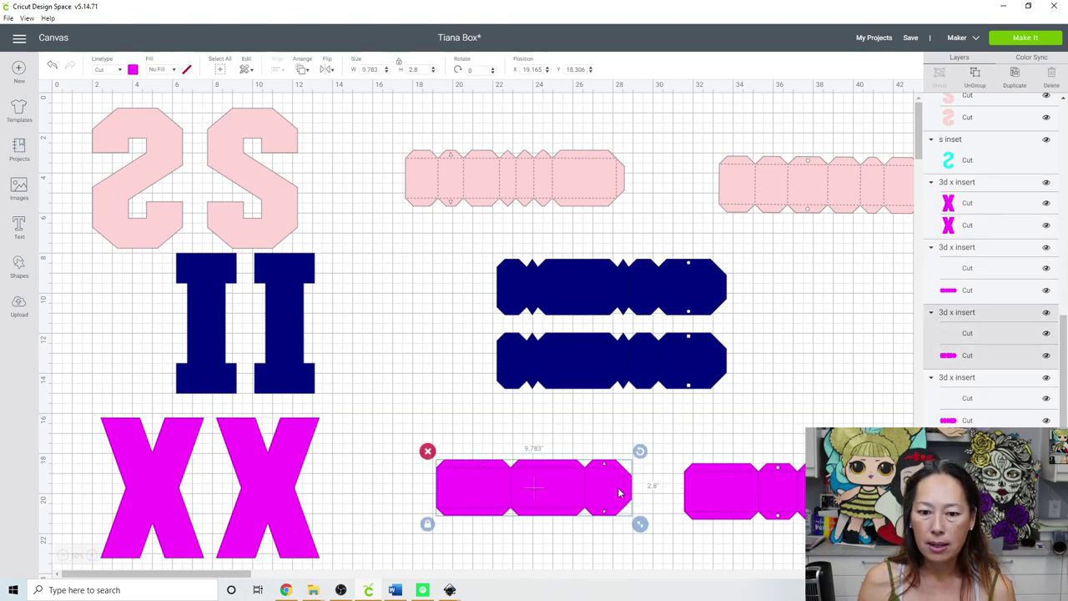
click(697, 484)
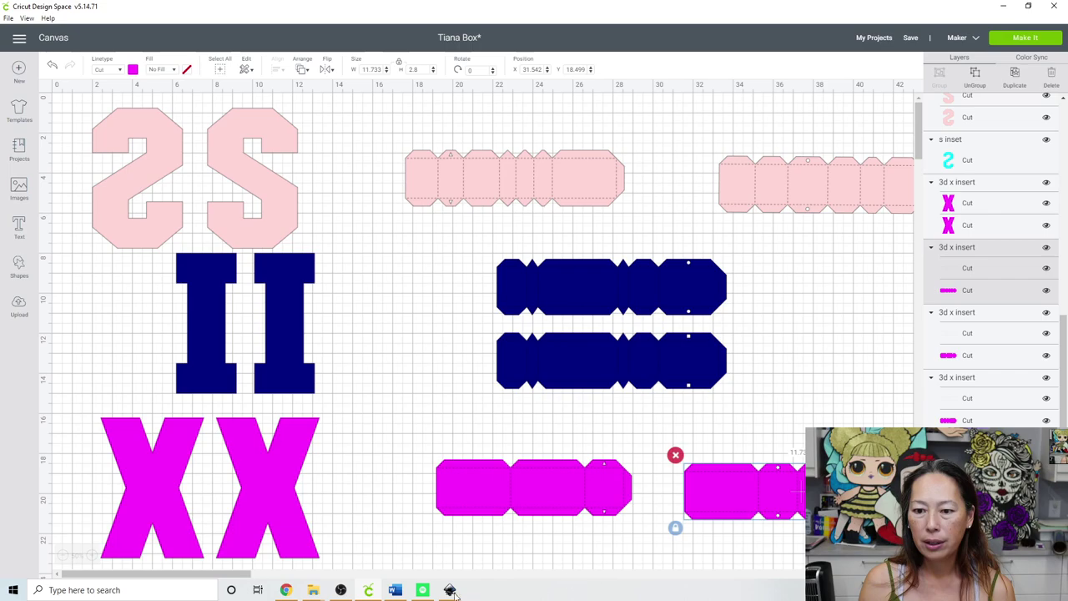
drag(195, 576, 296, 575)
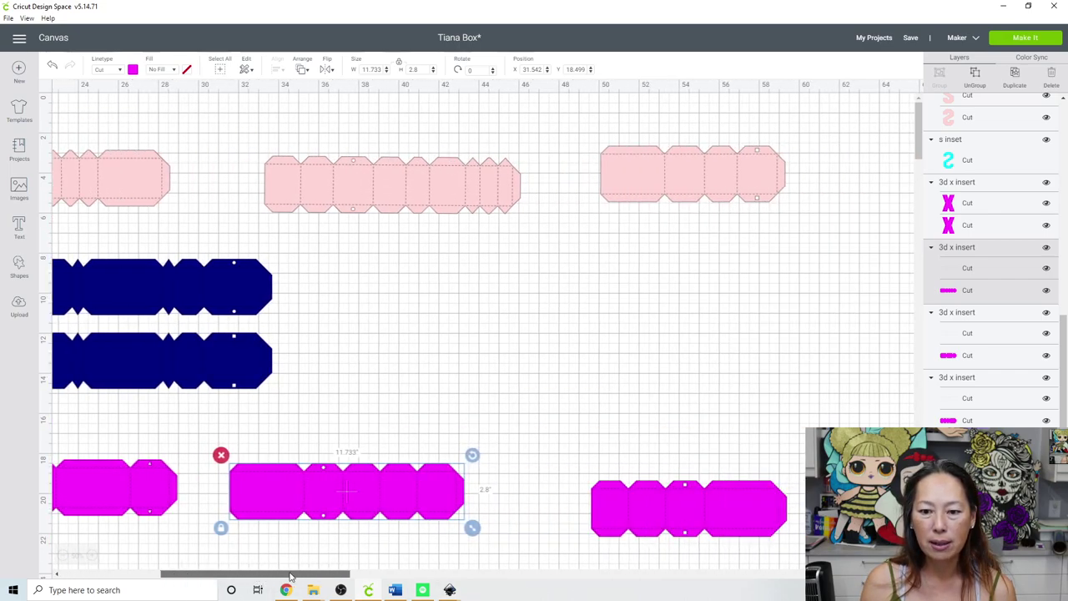
click(702, 504)
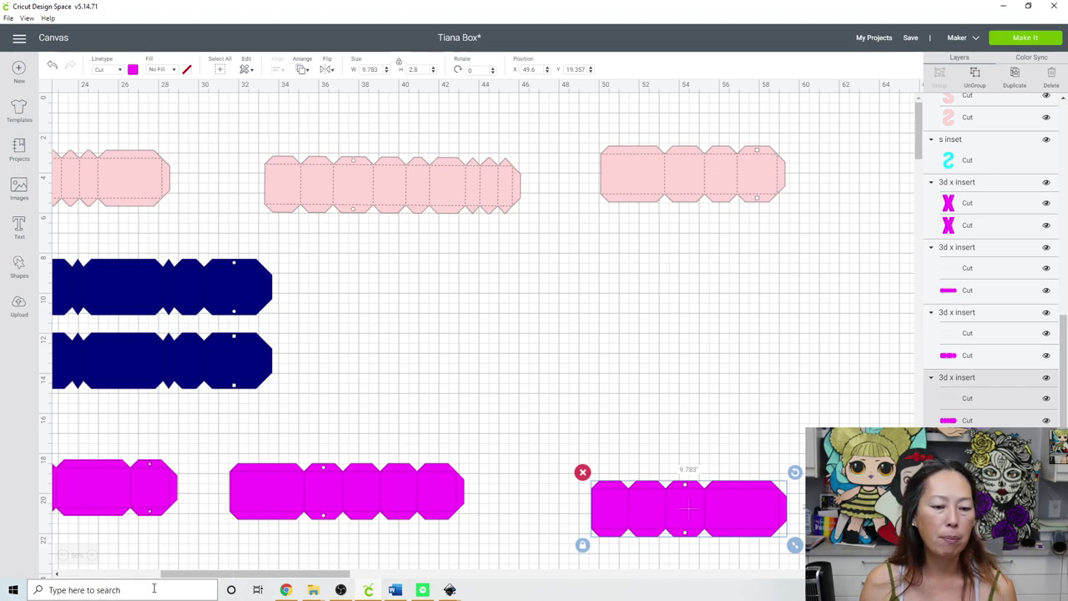
drag(198, 576, 98, 578)
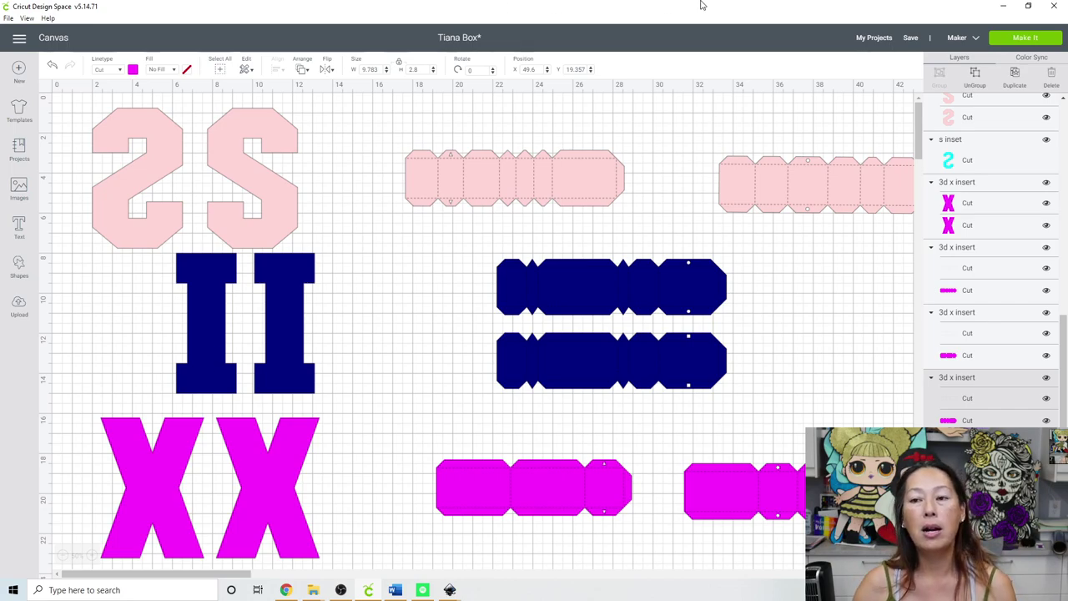
- Change the material color of the S, I and X letters and the nearer side strips to light green
drag(77, 115, 822, 534)
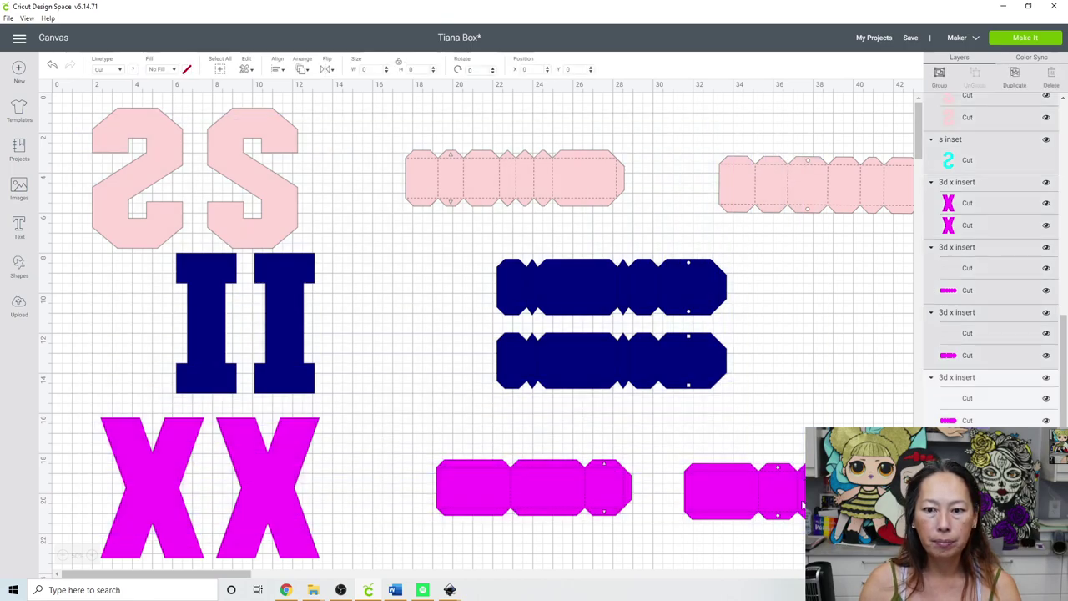
click(134, 71)
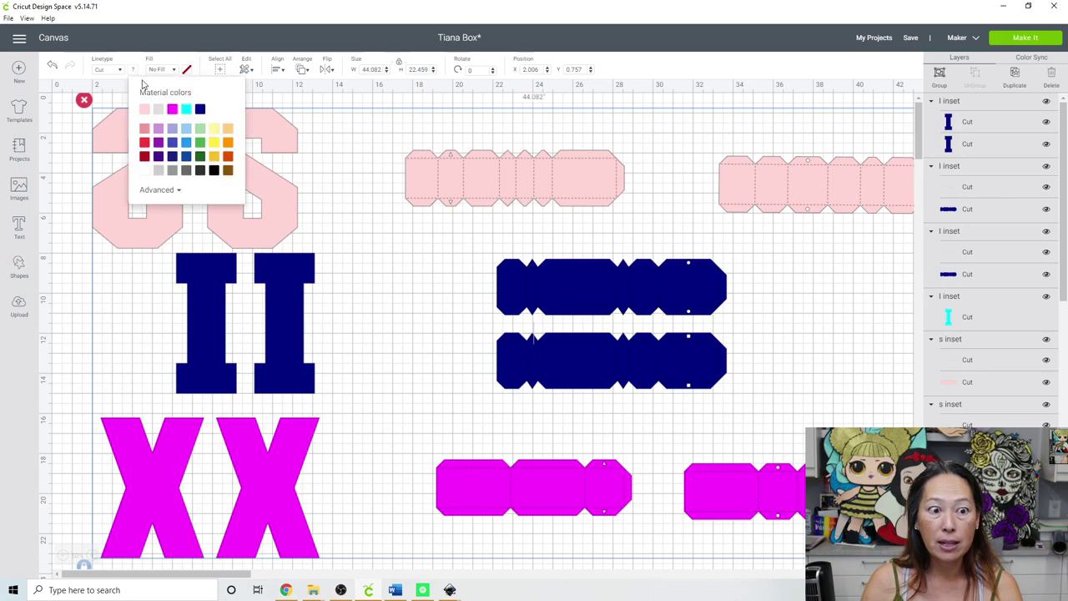
click(199, 130)
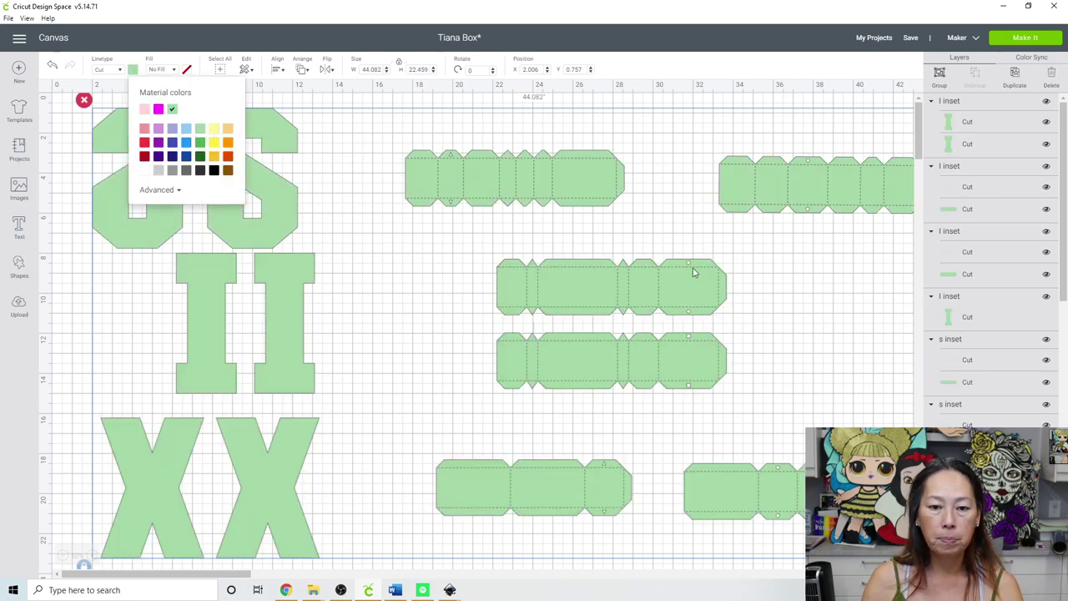
click(809, 307)
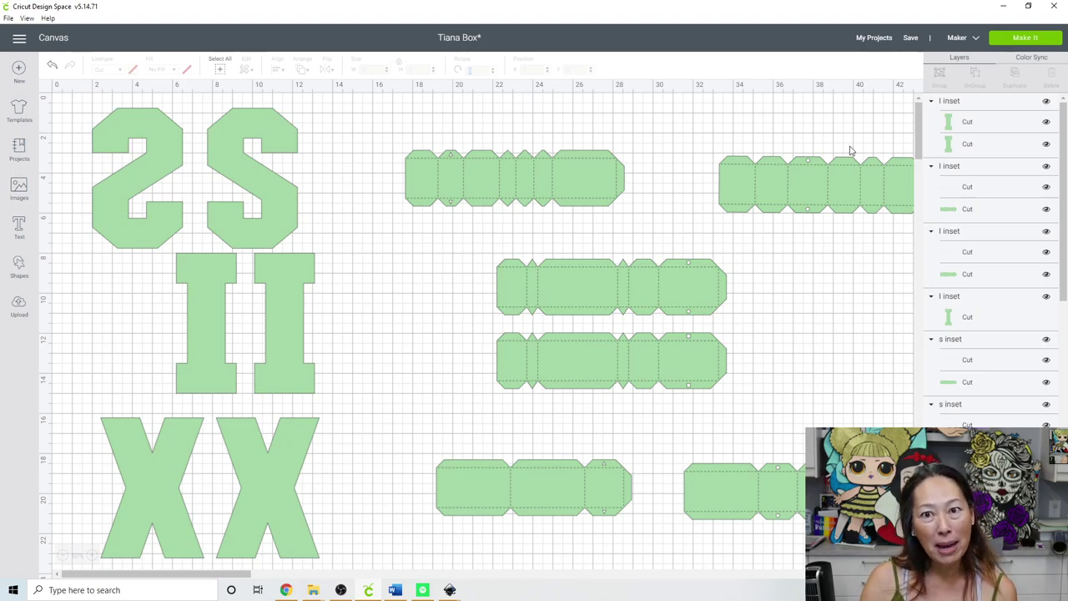
- Preview how the pieces are laid out on the cutting mats and return to the canvas
click(1031, 42)
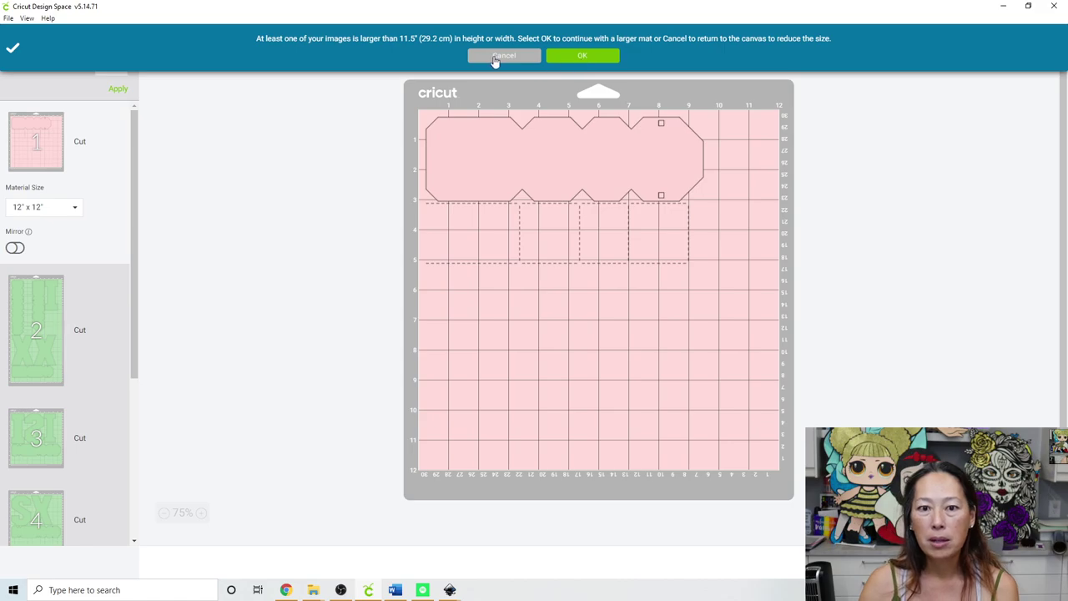
click(584, 56)
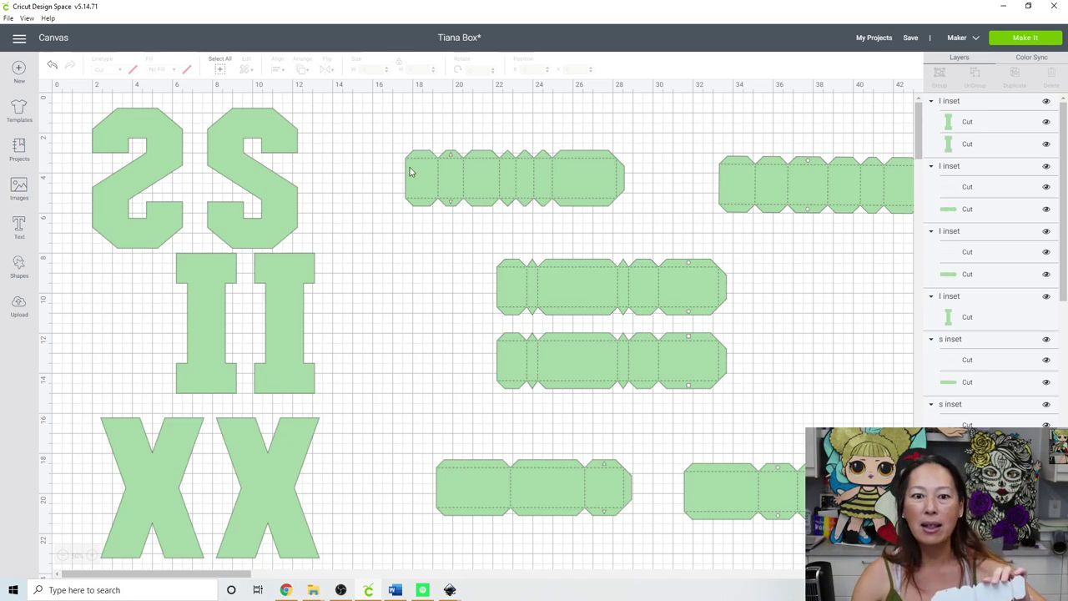
- Attach the dashed fold lines to the outlines of the first two S side strips
click(491, 184)
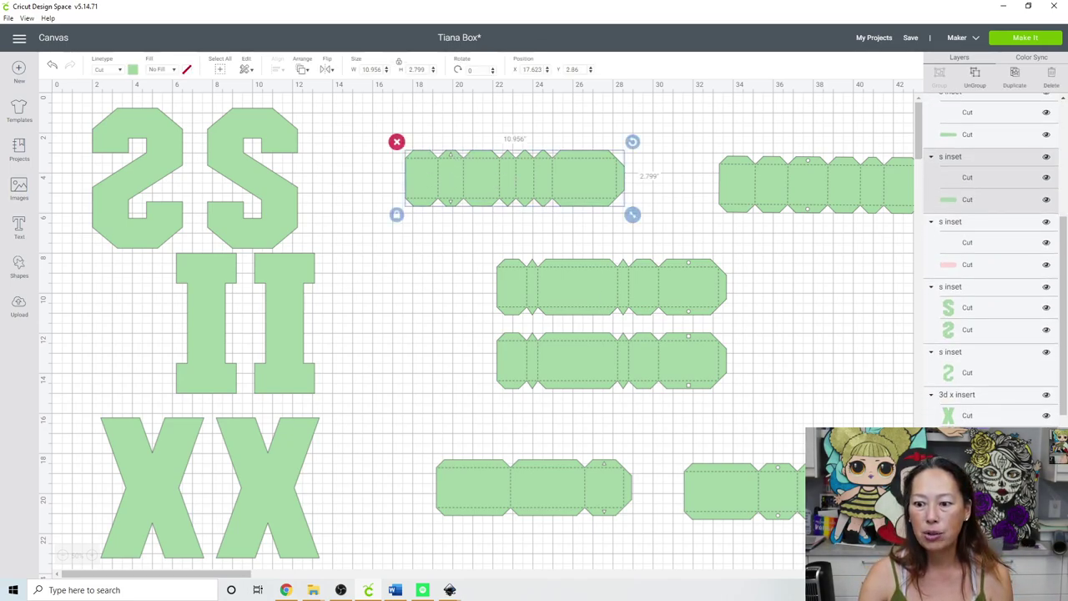
click(839, 190)
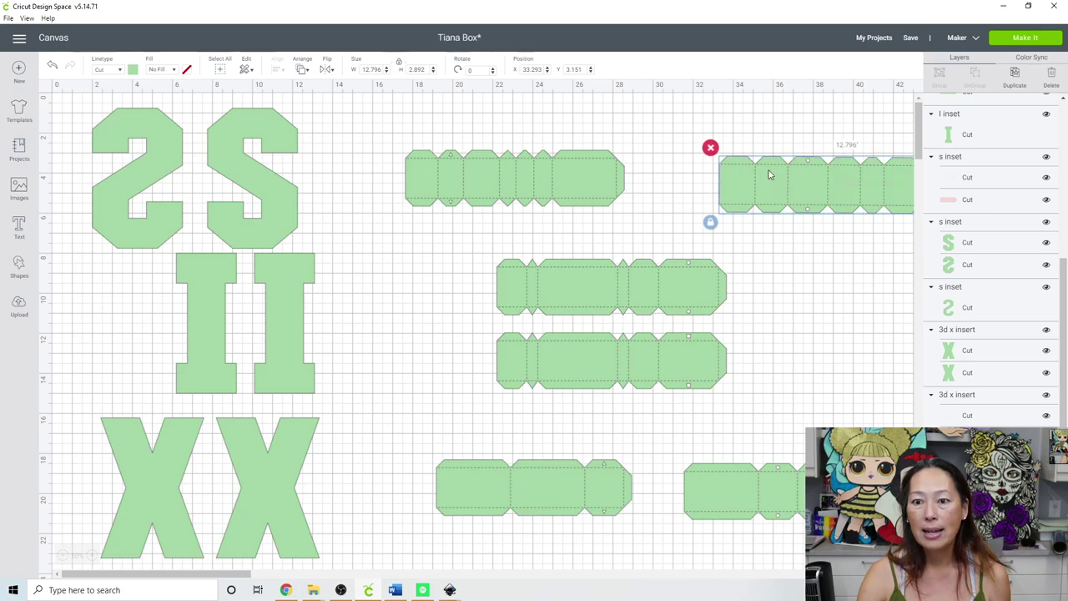
- Change the remaining pink S strip and magenta X strip to the same light green material color
drag(231, 578, 291, 579)
drag(718, 131, 845, 526)
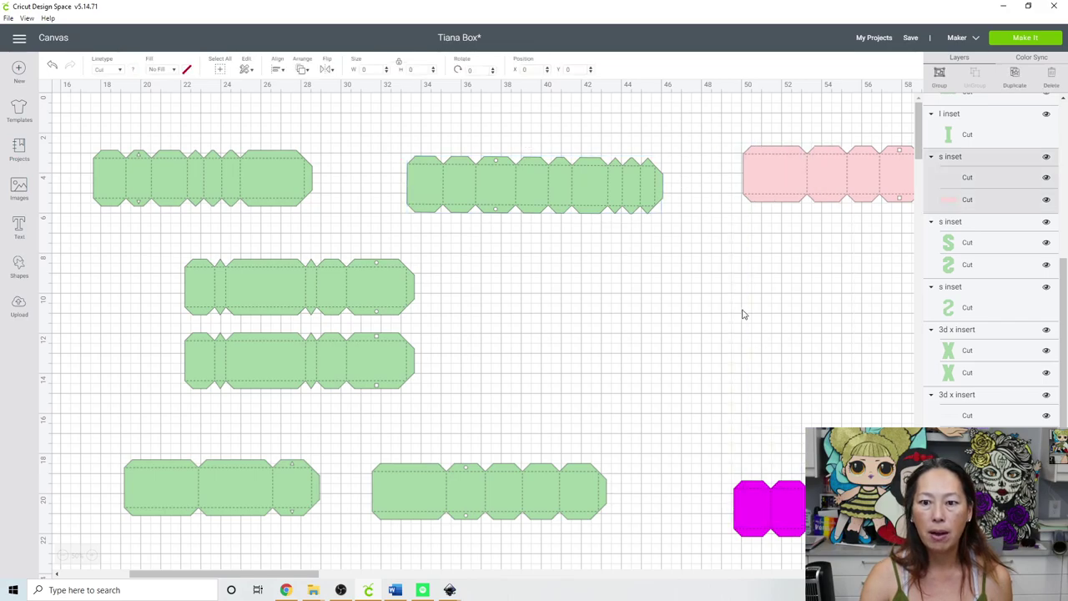
click(133, 71)
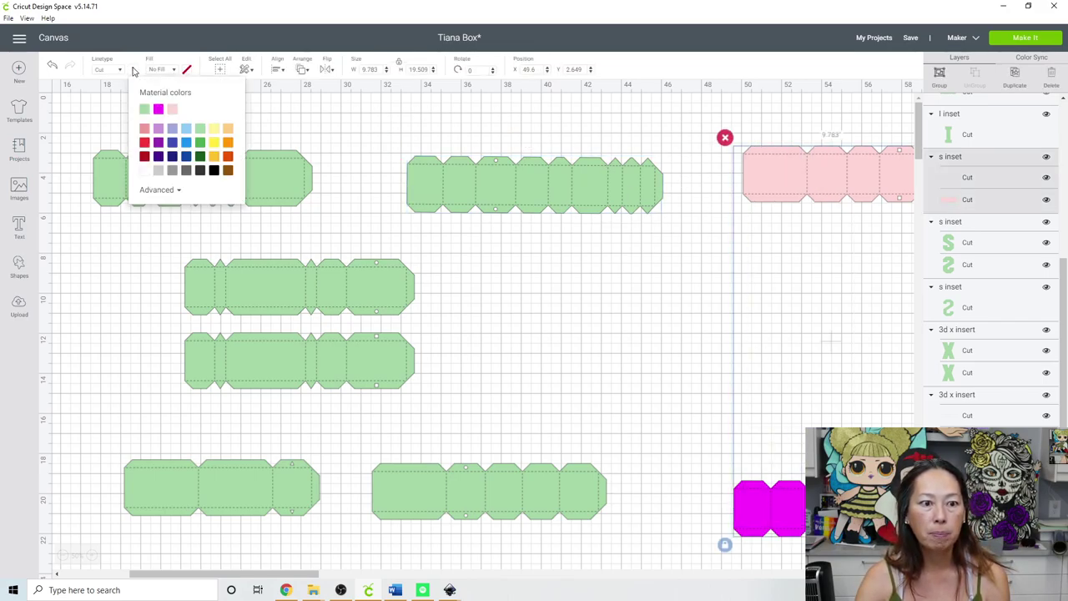
click(144, 110)
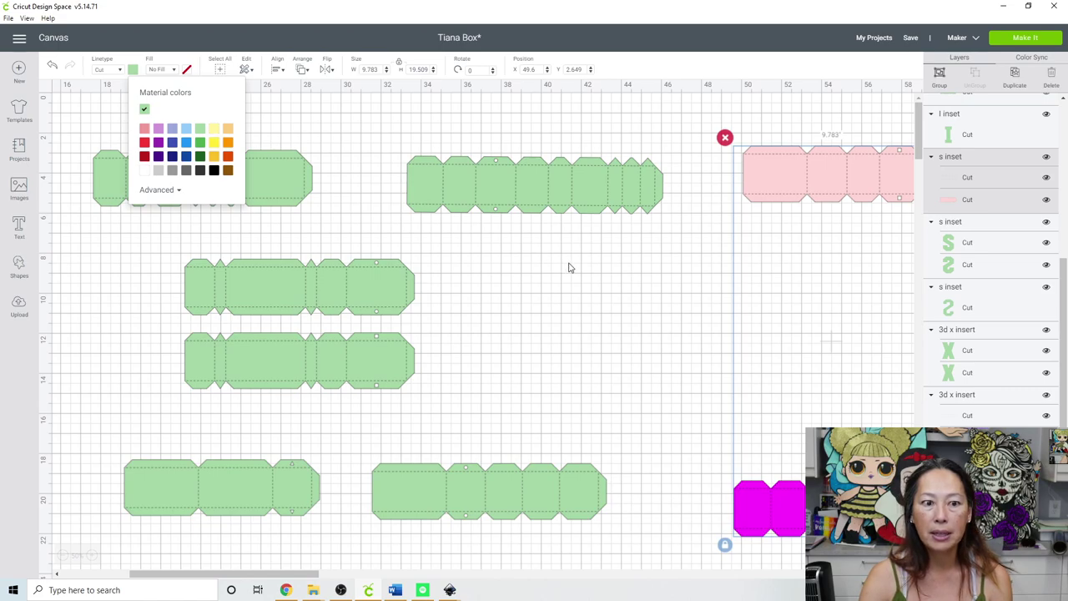
- Attach the dashed fold lines to the outlines of the third S side strip and both I side strips
click(571, 207)
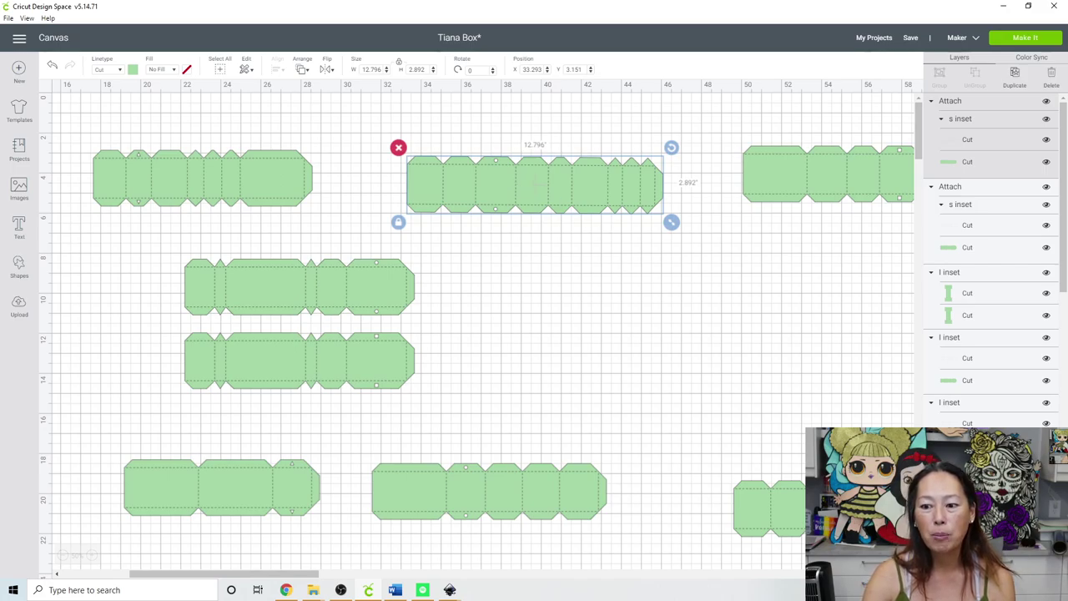
click(854, 193)
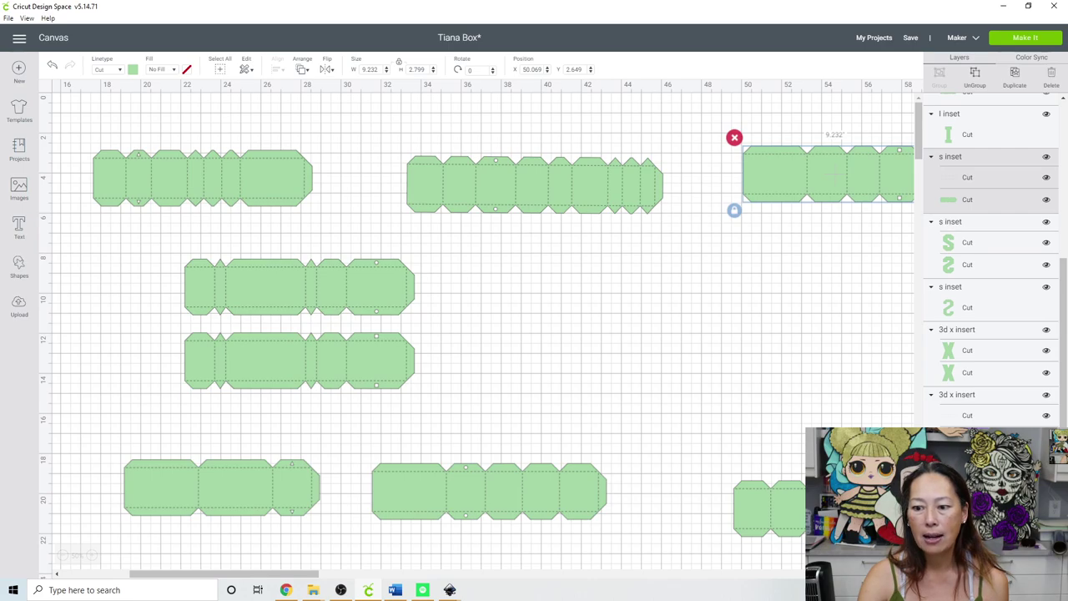
click(255, 288)
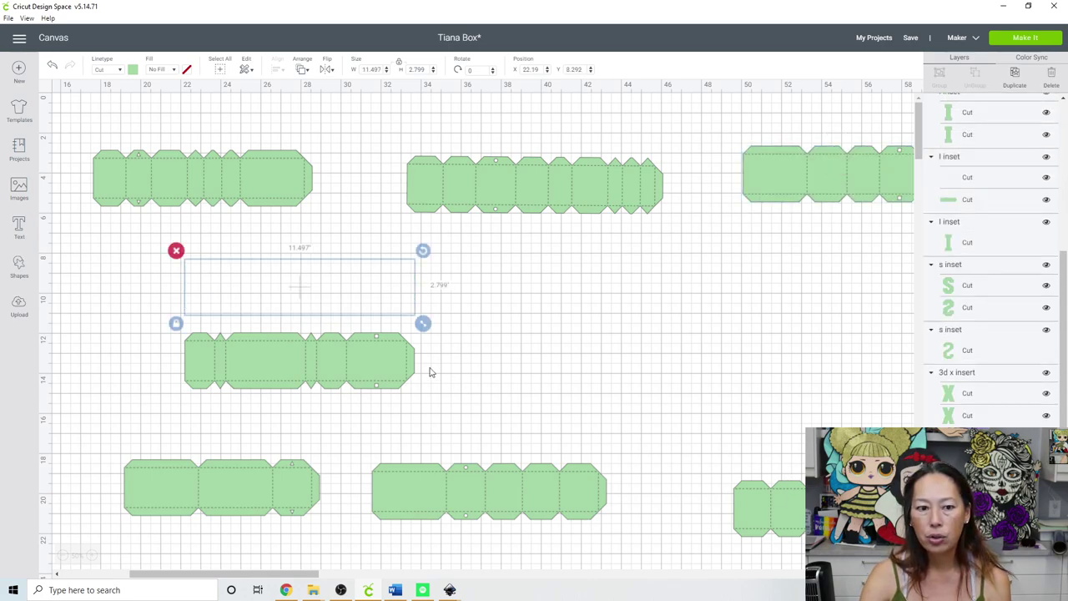
click(270, 341)
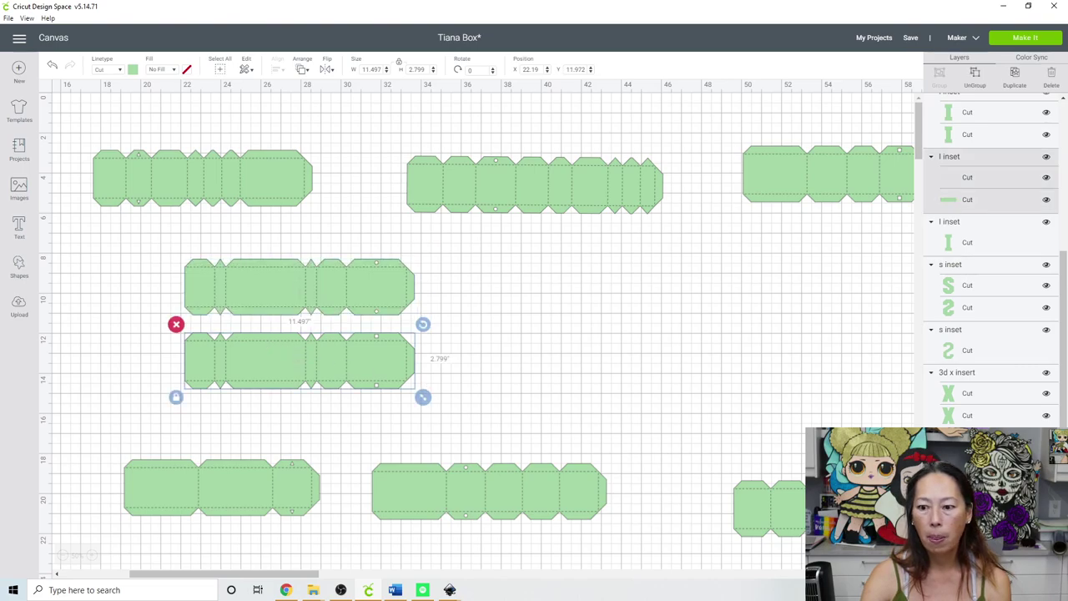
key(Delete)
key(ctrl+z)
- Attach the dashed fold lines to the outlines of the three X side strips
scroll(238, 367, down, 3)
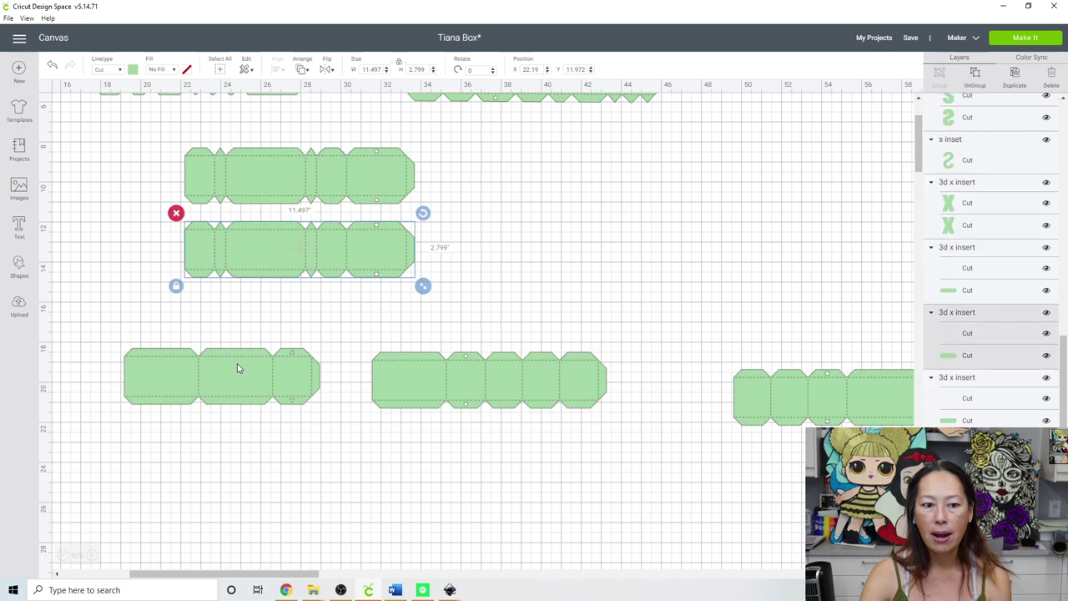
click(237, 368)
key(Delete)
key(ctrl+z)
click(544, 402)
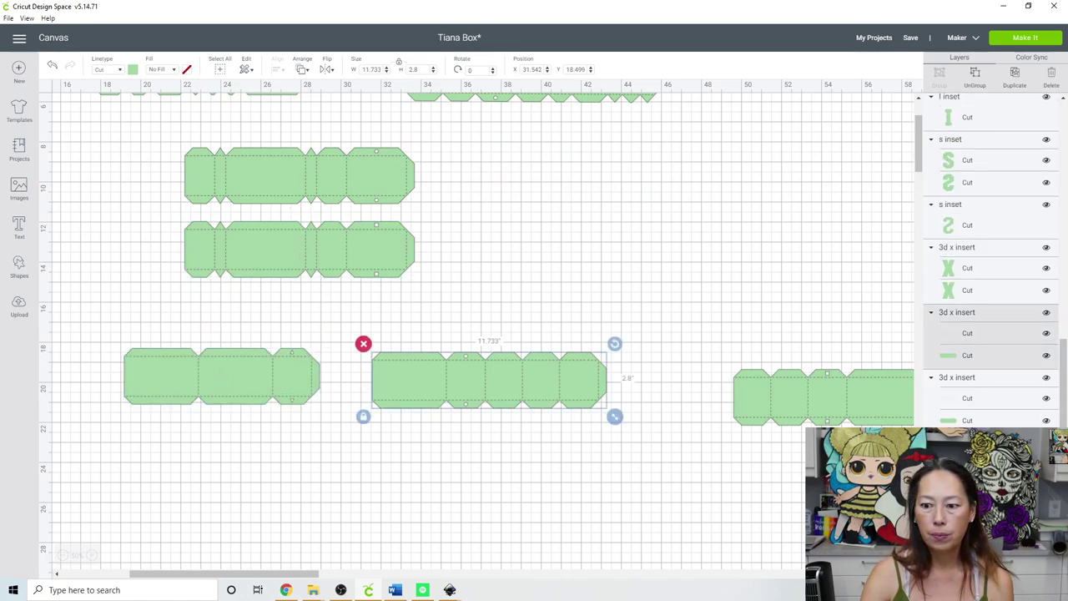
key(Delete)
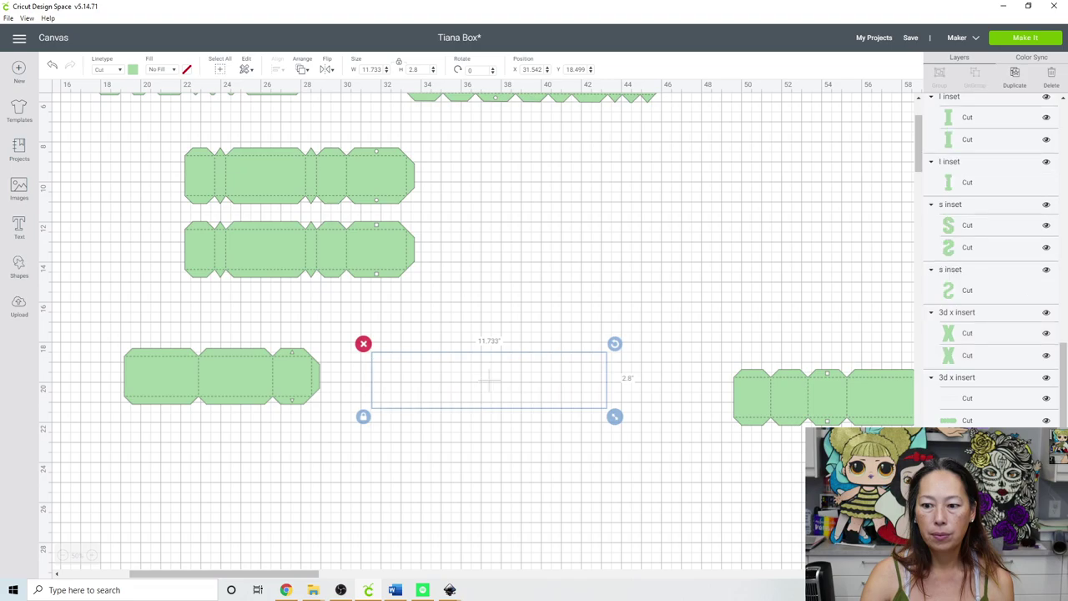
click(798, 429)
key(ctrl+z)
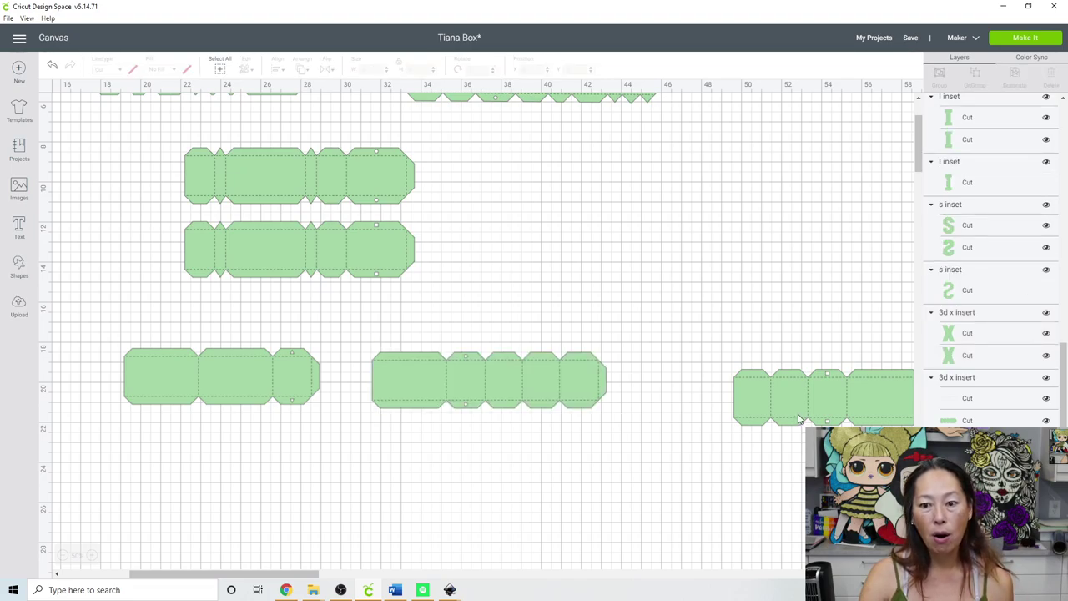
click(799, 420)
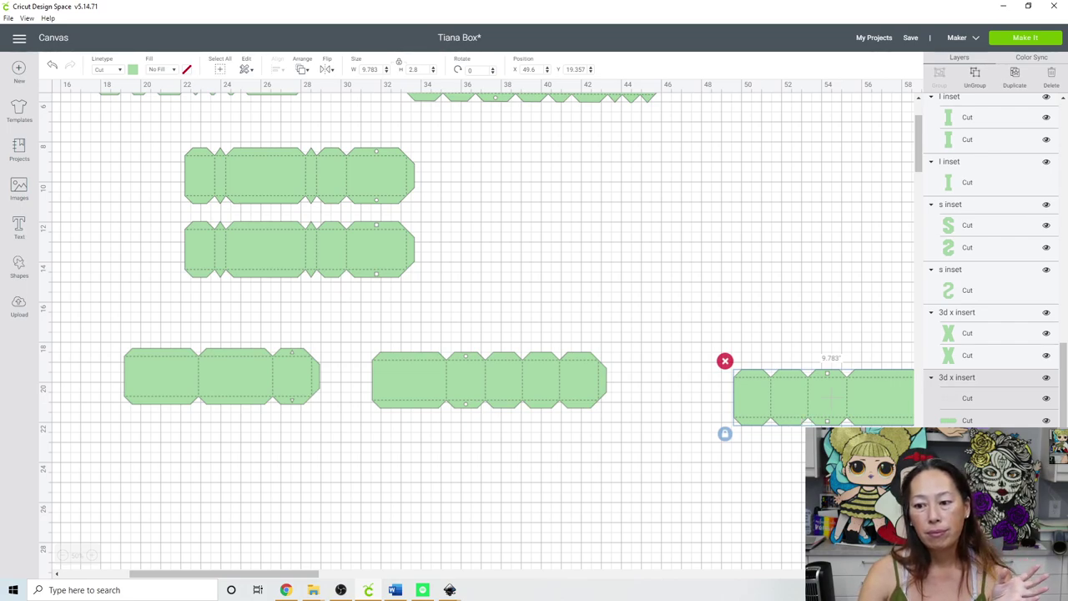
key(Delete)
key(ctrl+z)
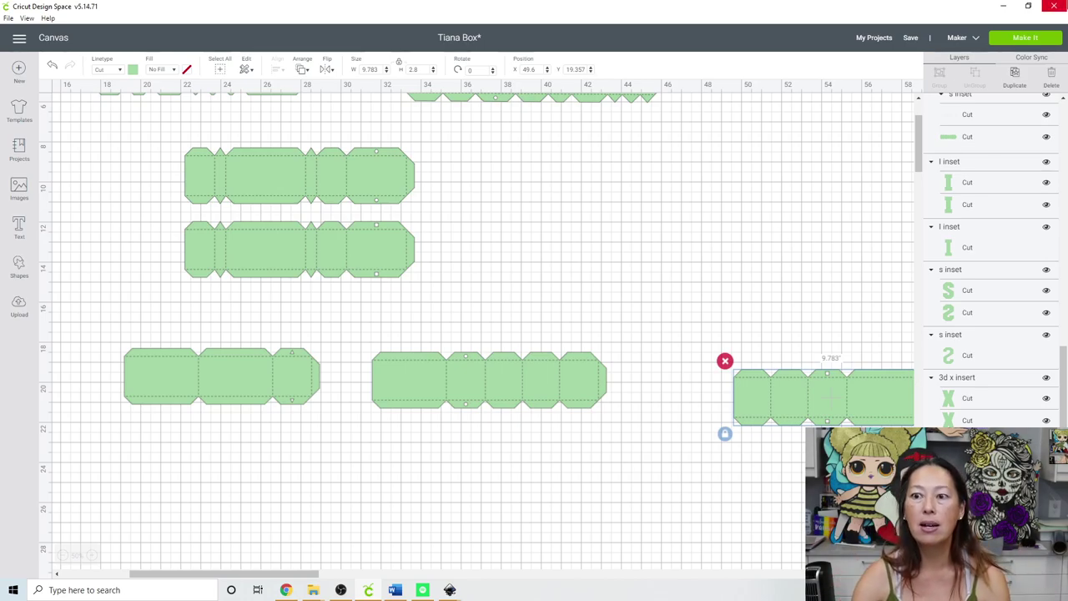
- Preview how the attached strips and letters are laid out on the cutting mats and return to the canvas
click(1029, 41)
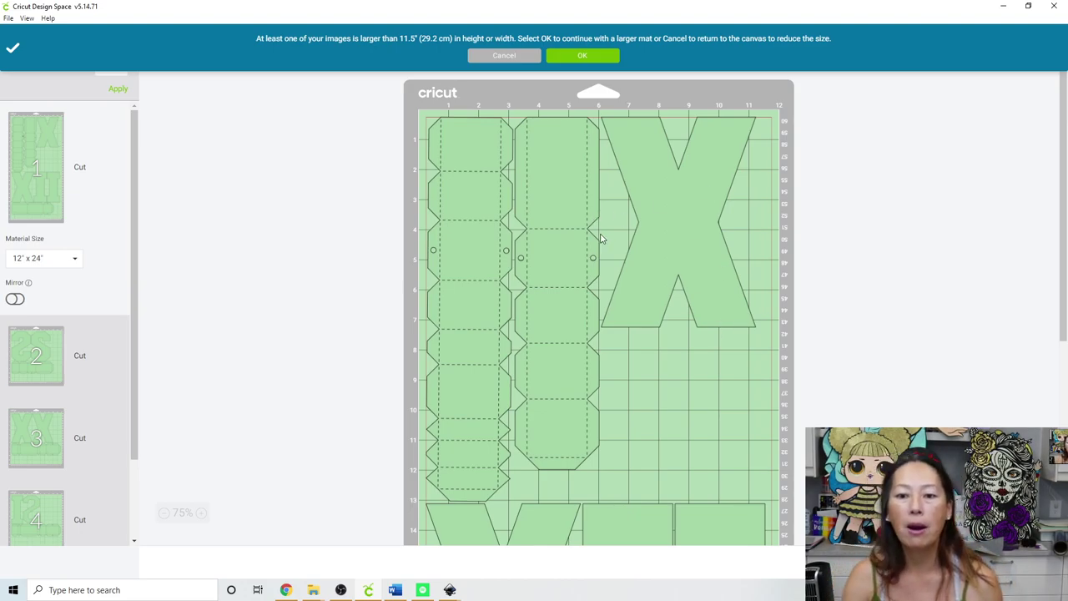
scroll(636, 330, down, 5)
scroll(636, 329, down, 3)
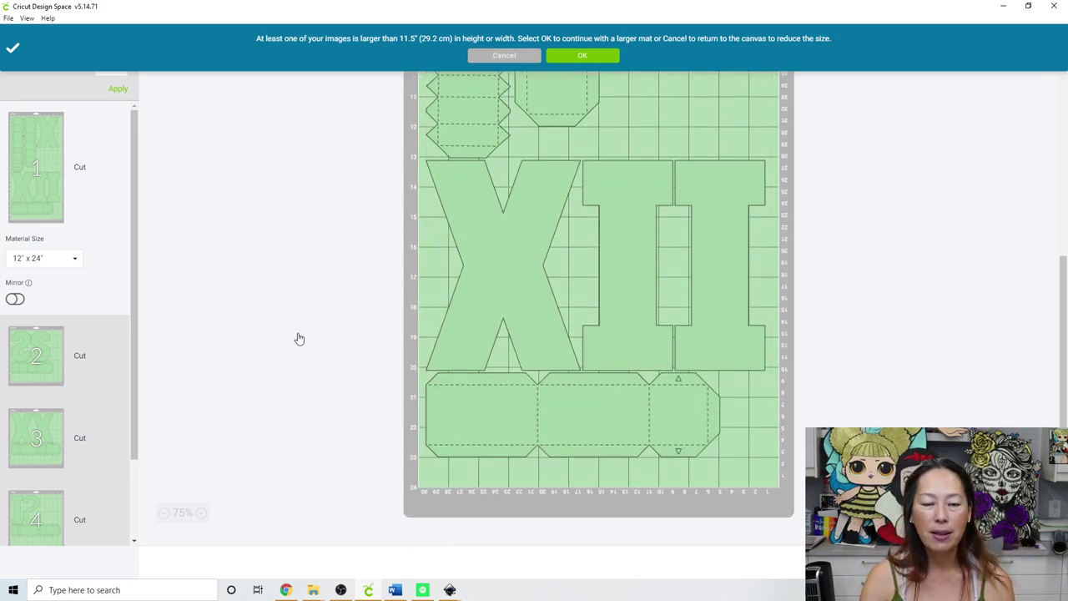
click(504, 56)
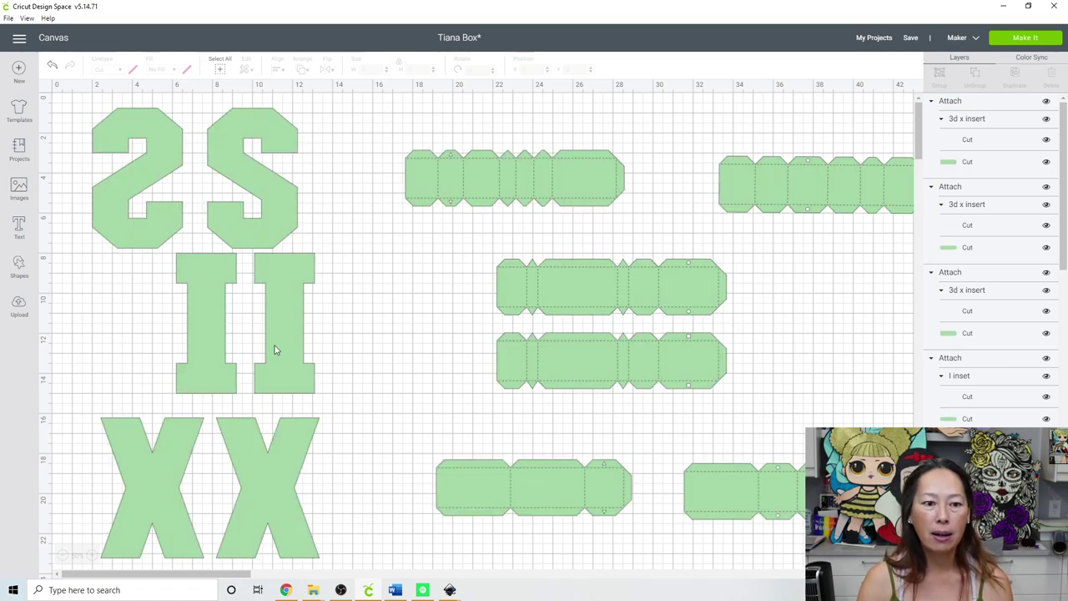
- Move the larger I pair and the larger X pair off the smaller inset letters beneath them
scroll(534, 408, down, 3)
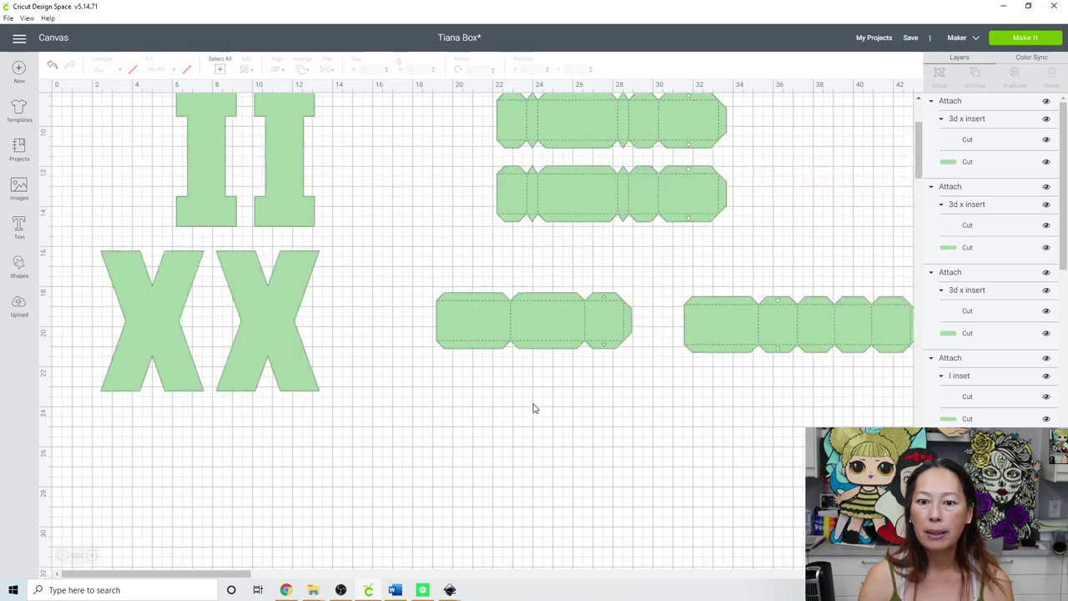
scroll(531, 406, up, 2)
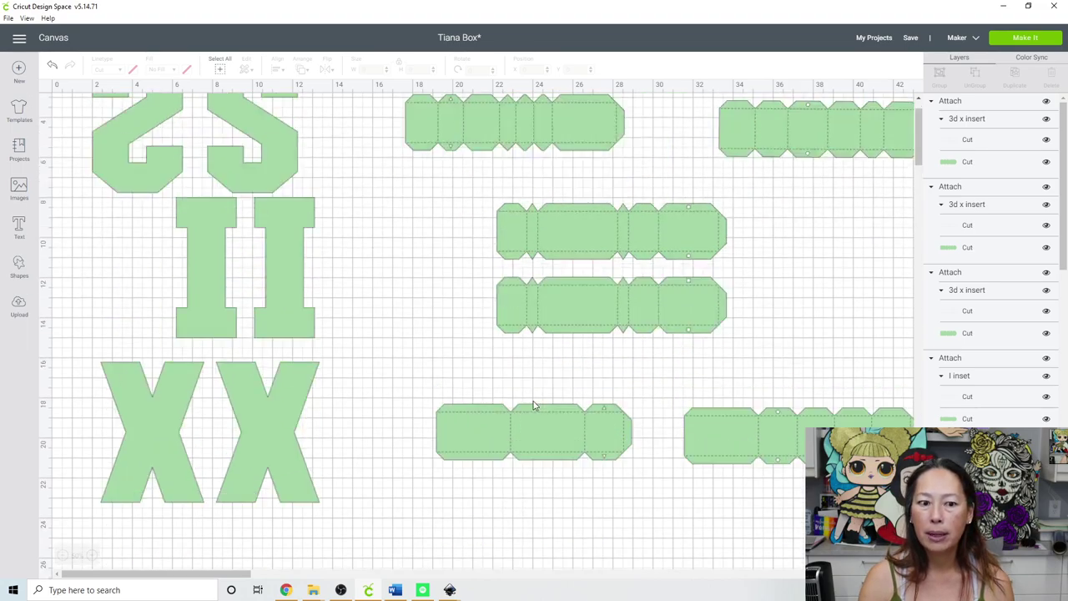
click(287, 226)
drag(286, 226, 399, 235)
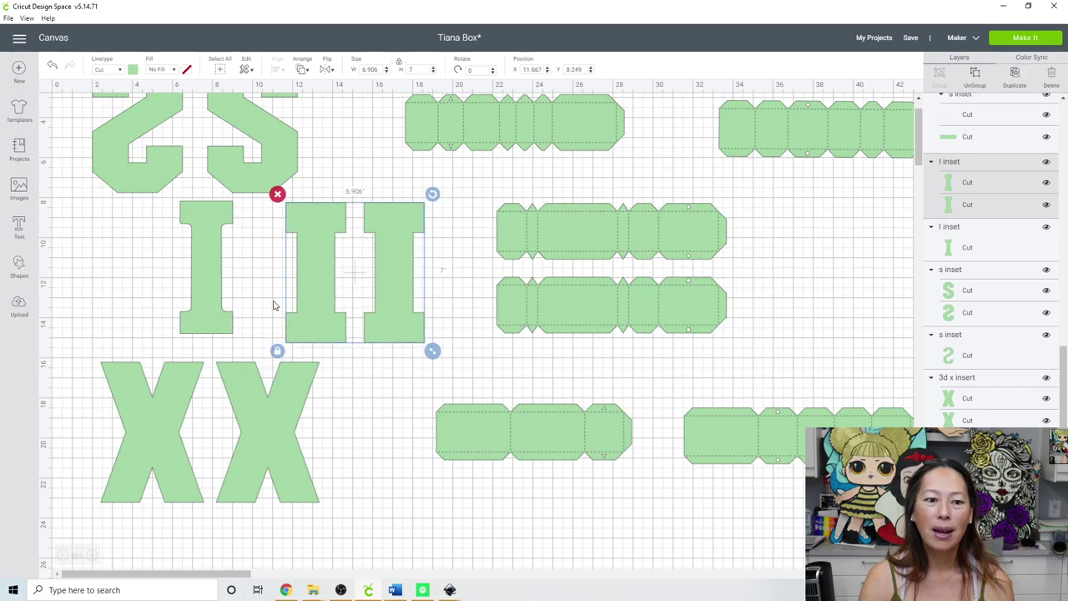
click(207, 292)
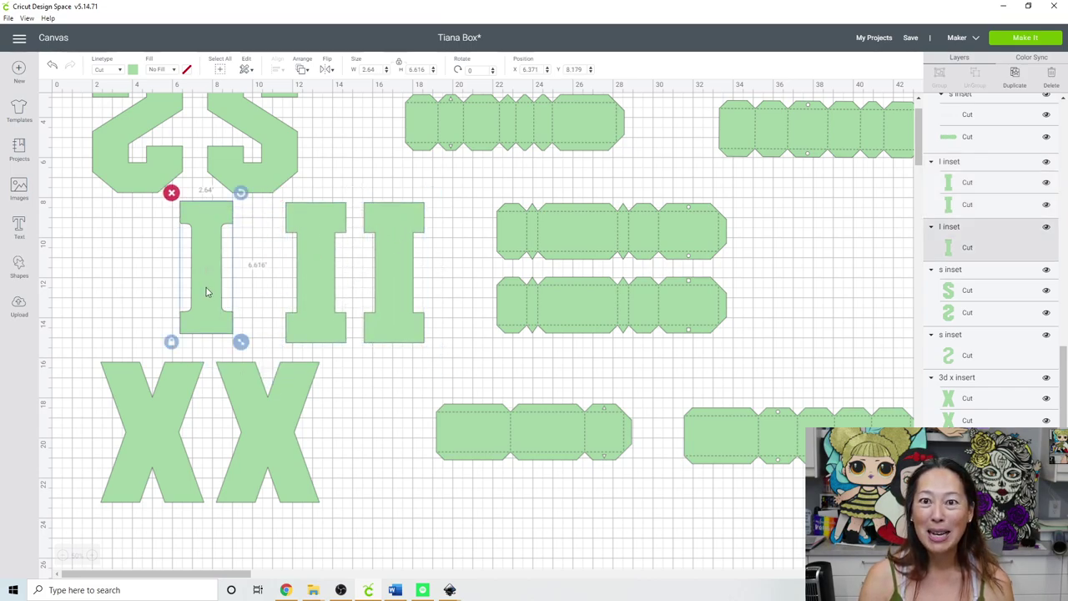
click(247, 421)
drag(247, 422, 240, 448)
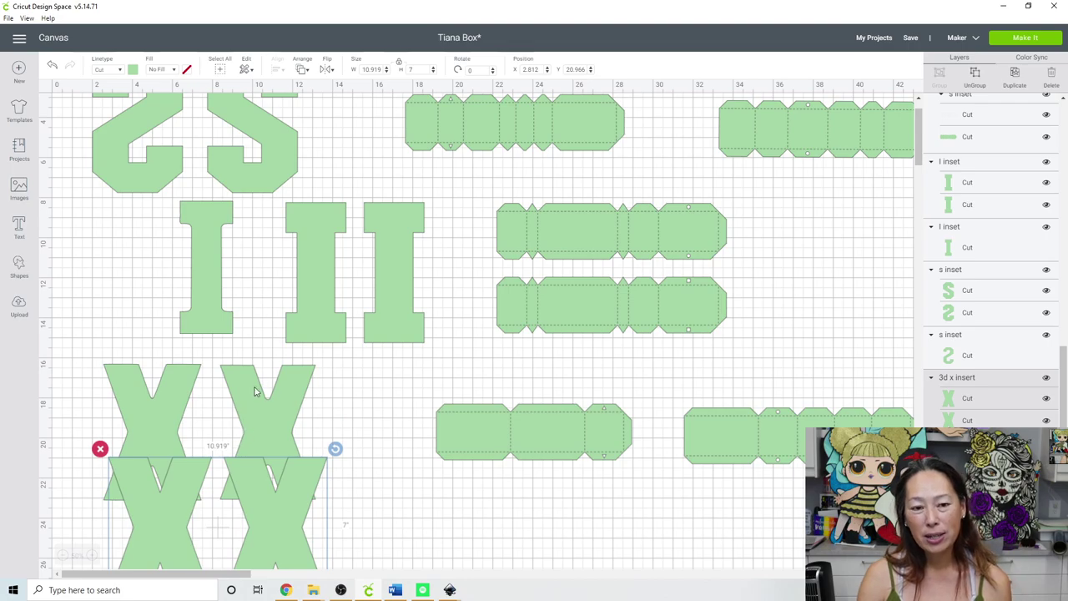
- Change the material color of one smaller X inset and the smaller I inset to golden yellow
click(265, 396)
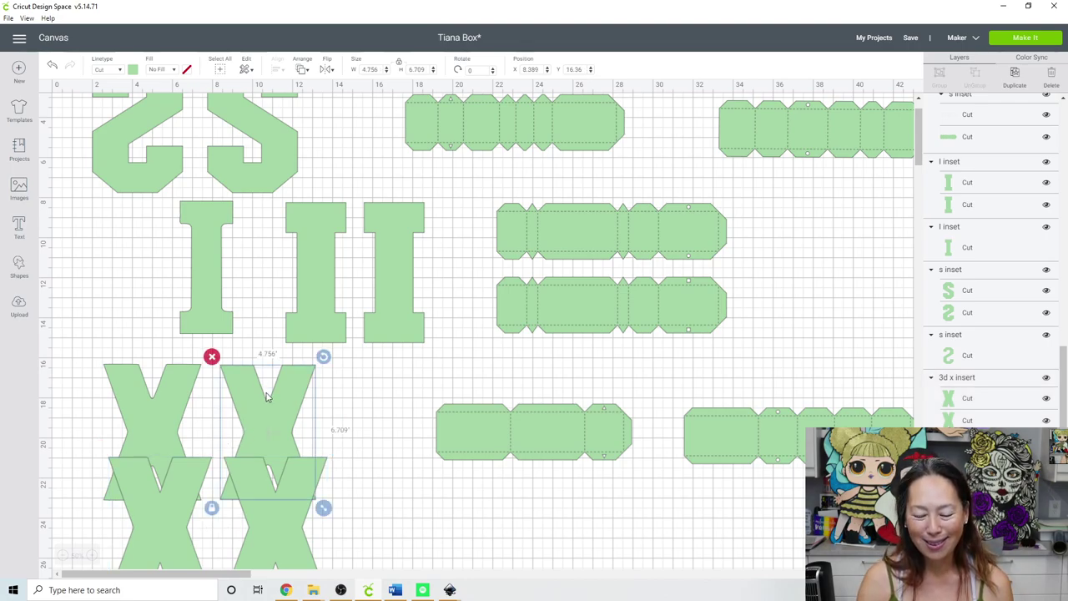
click(133, 69)
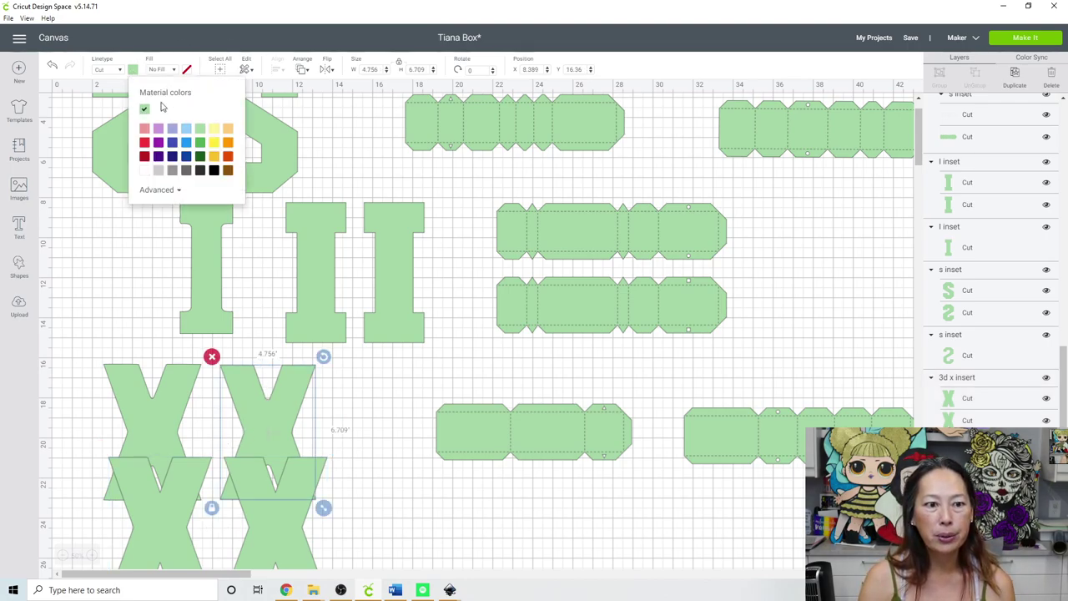
click(214, 157)
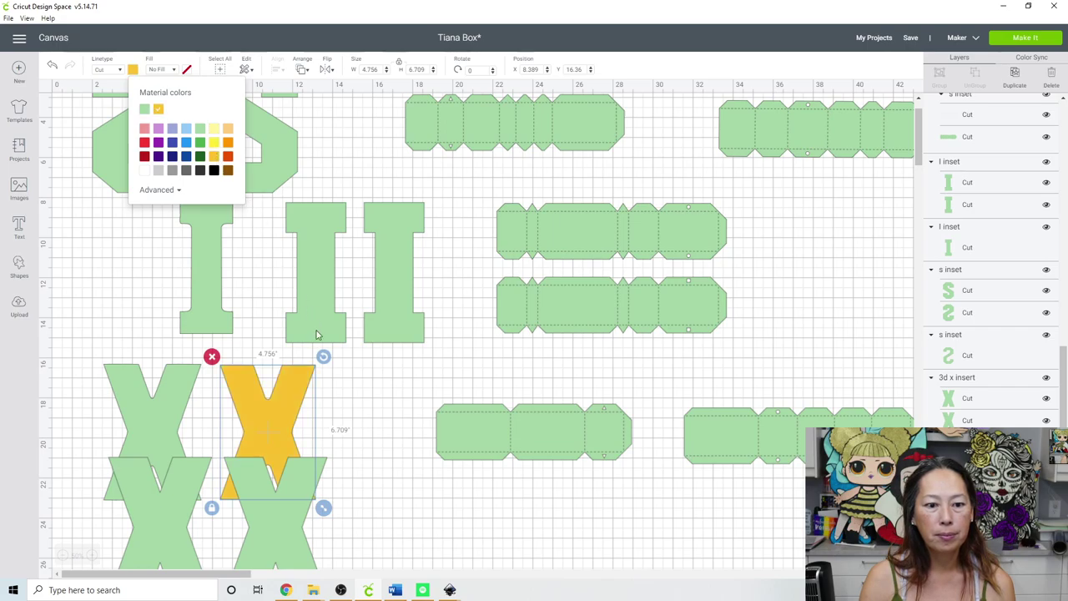
click(210, 263)
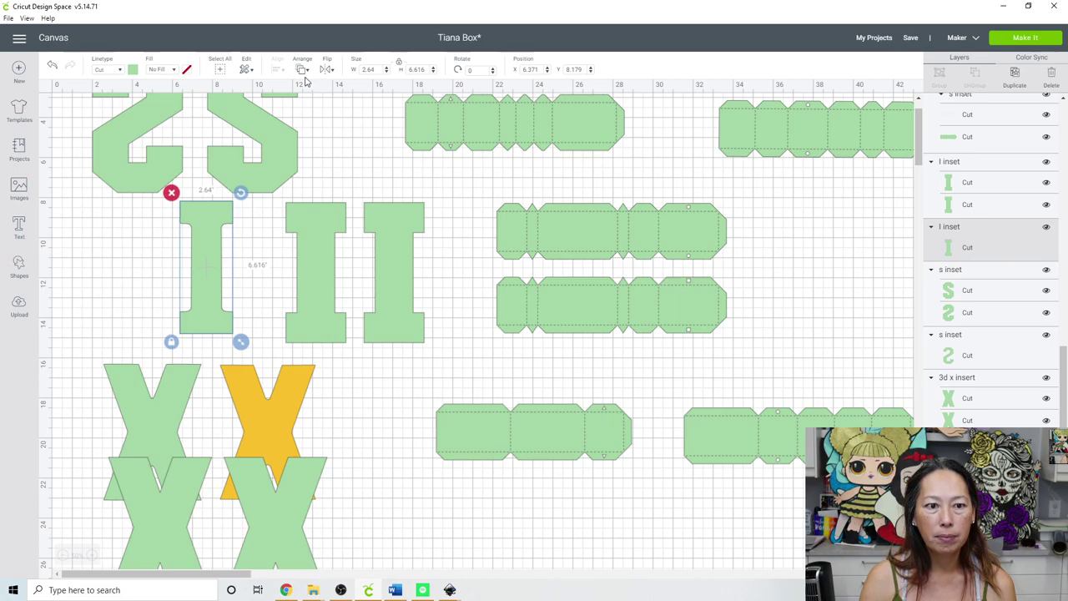
click(132, 70)
click(158, 108)
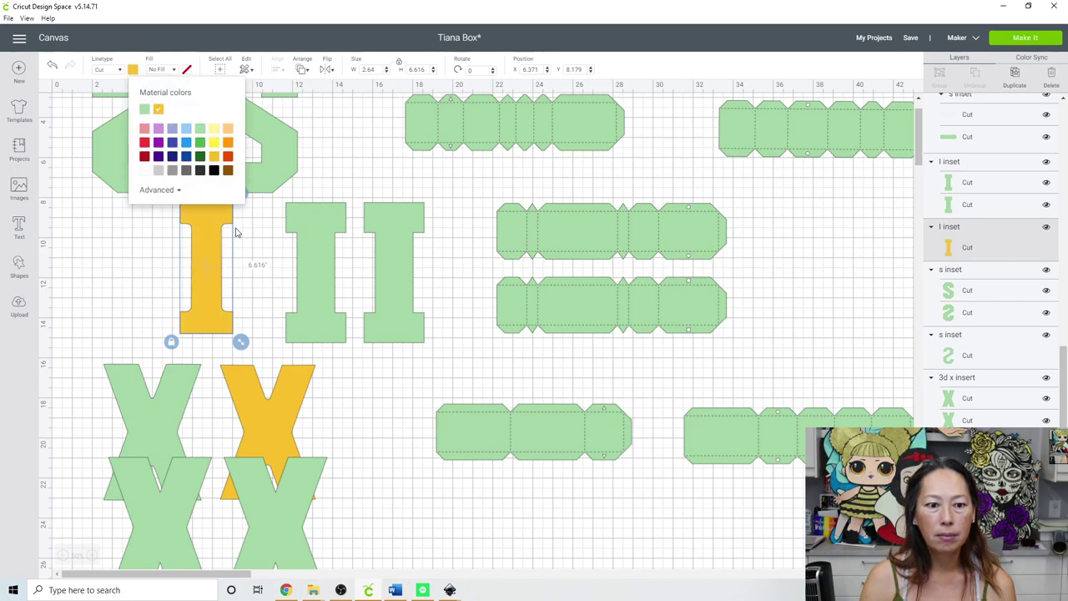
- Move the larger S pair aside and change the smaller S inset's material color to golden yellow
scroll(285, 246, up, 1)
drag(279, 223, 434, 223)
click(136, 239)
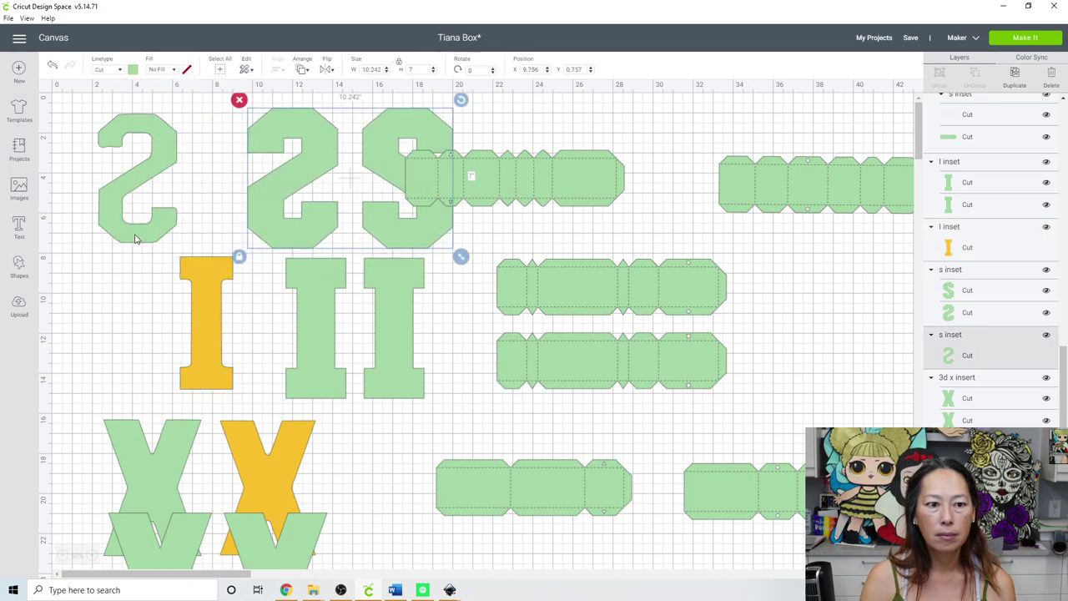
click(133, 70)
click(159, 109)
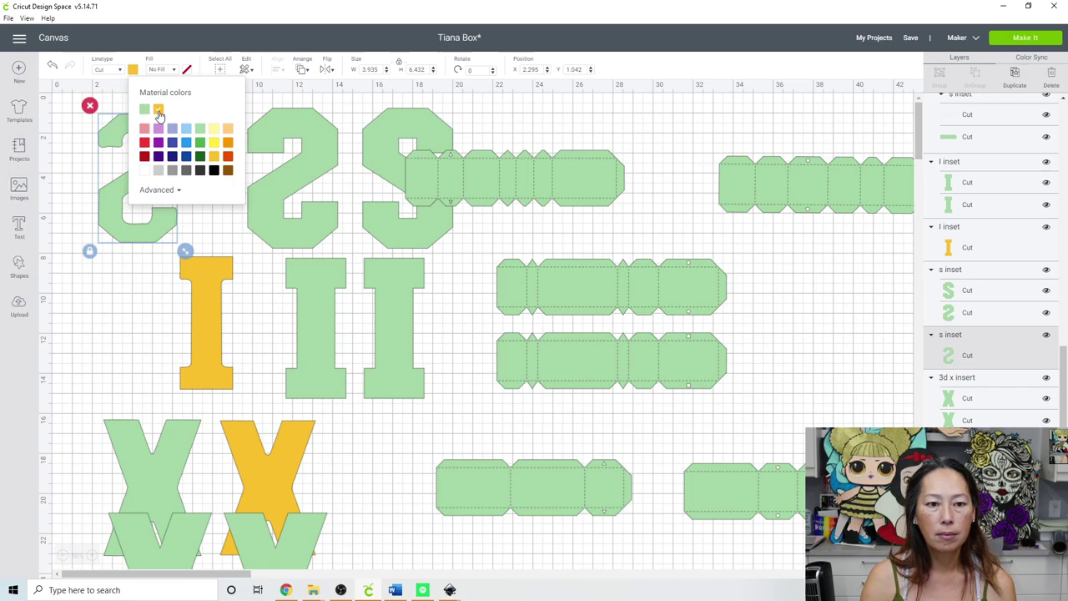
drag(280, 203, 223, 191)
- Move the yellow X inset beside the pair of larger green X letters
scroll(314, 384, down, 3)
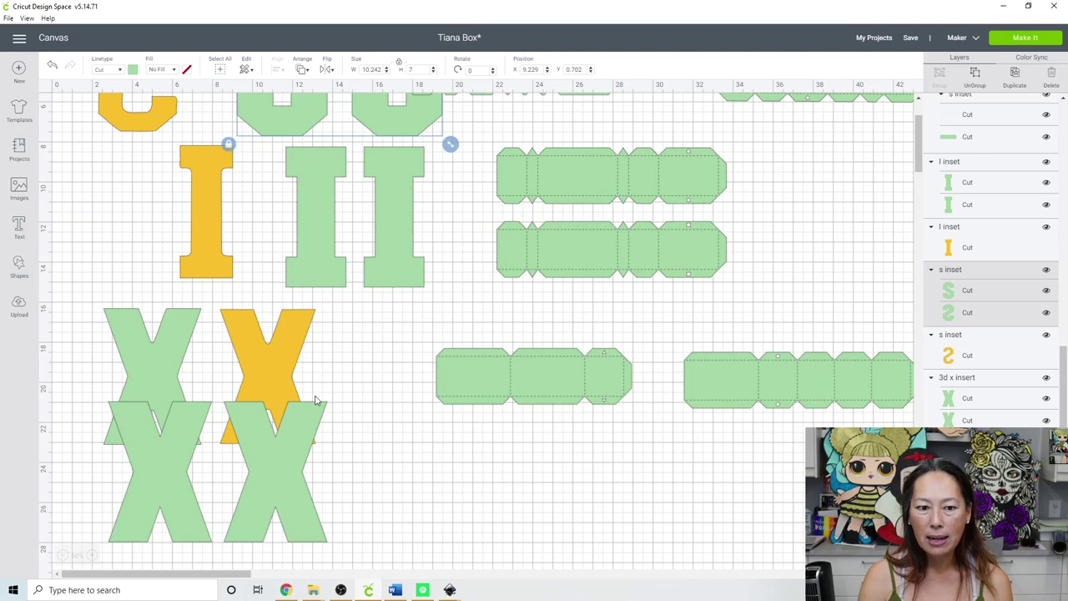
click(268, 349)
drag(268, 349, 404, 448)
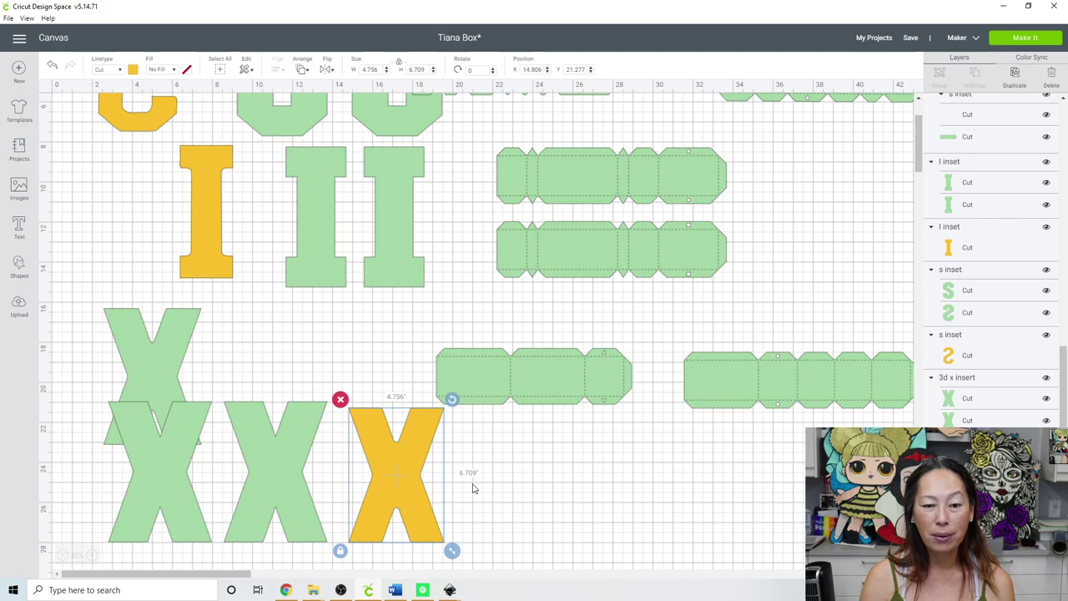
- Add a square shape to the canvas and place it beside the yellow X inset
scroll(347, 446, down, 3)
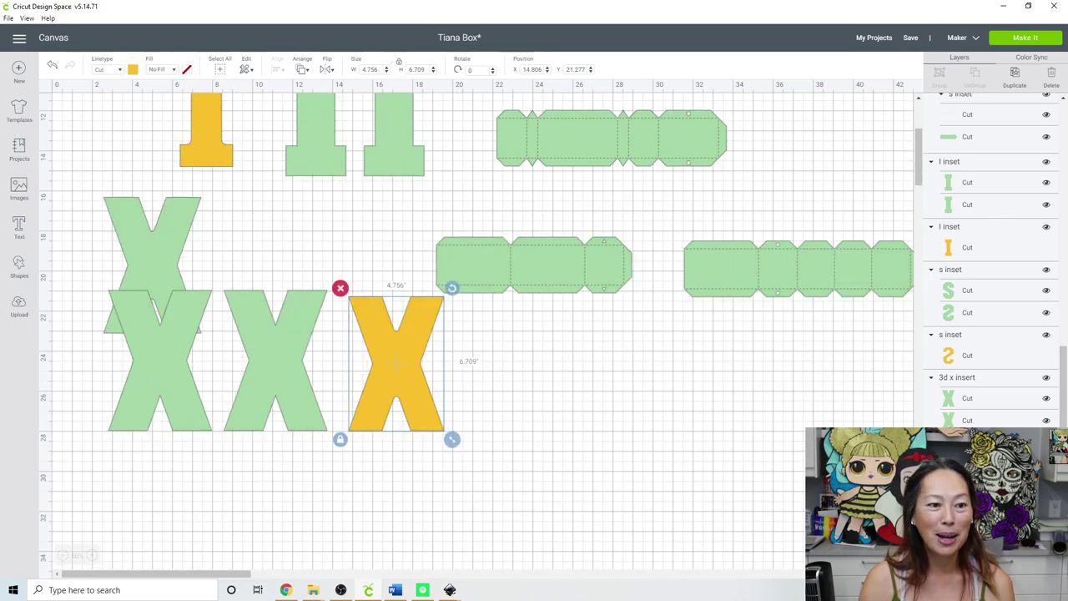
click(15, 267)
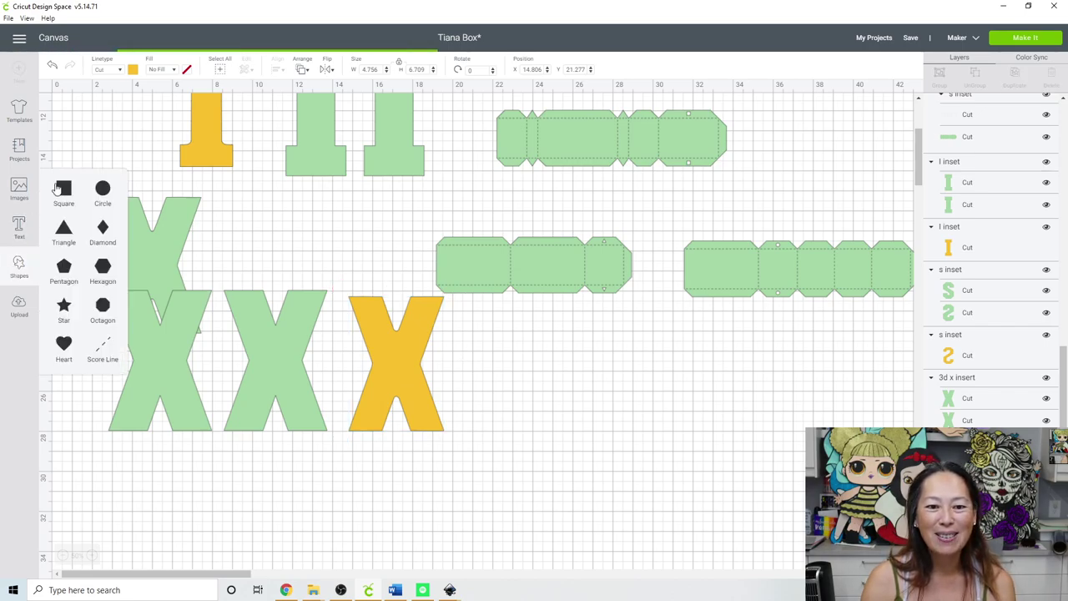
drag(139, 163, 479, 395)
- Scale the yellow X inset proportionally to a height of 3.355 inches
click(402, 396)
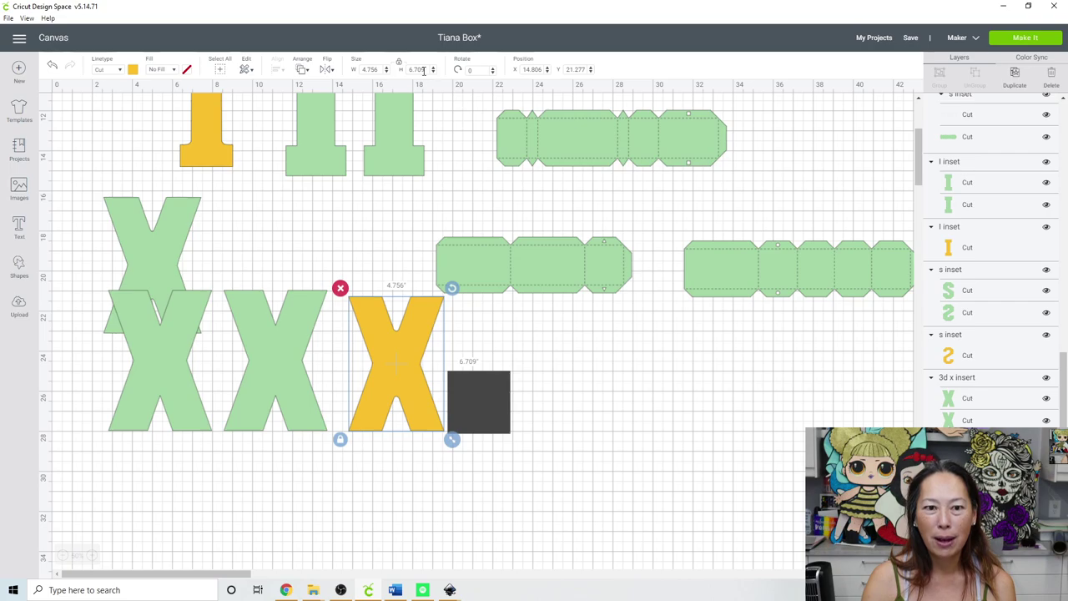
text(3)
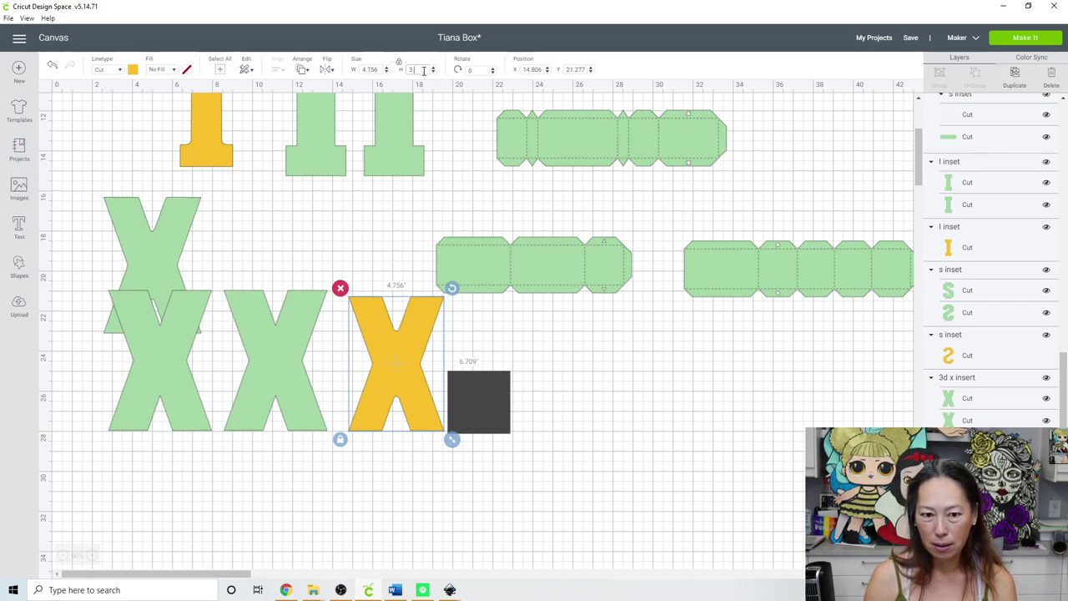
text(.355)
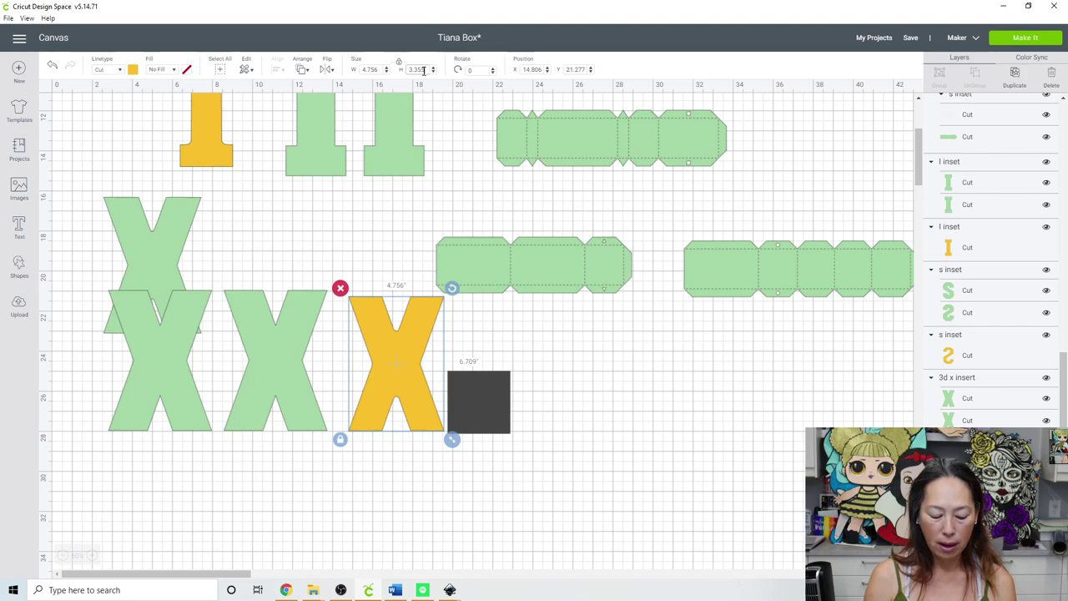
key(Tab)
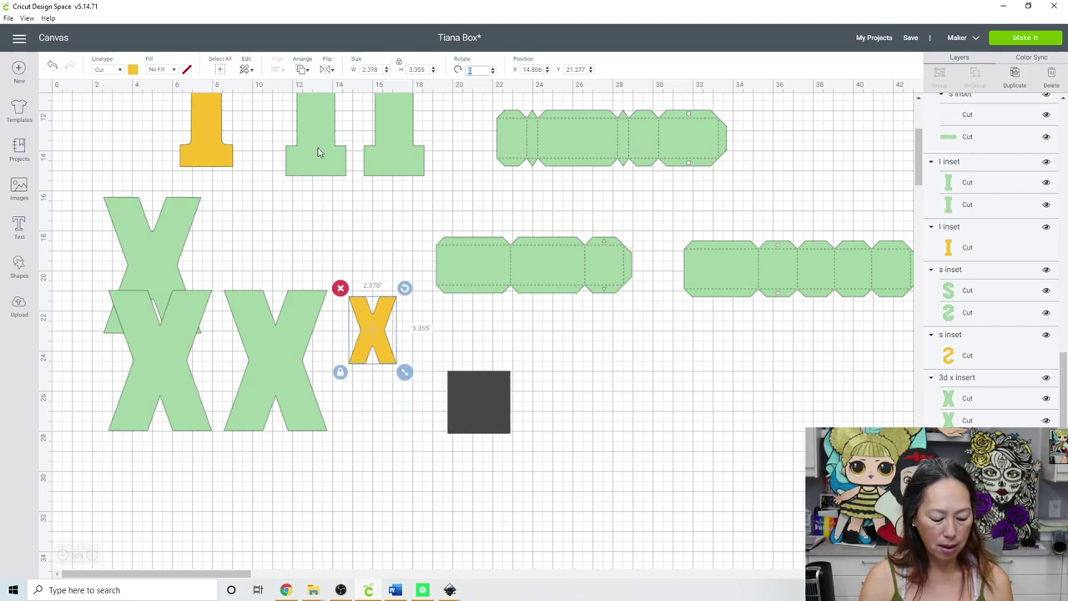
key(shift+Tab)
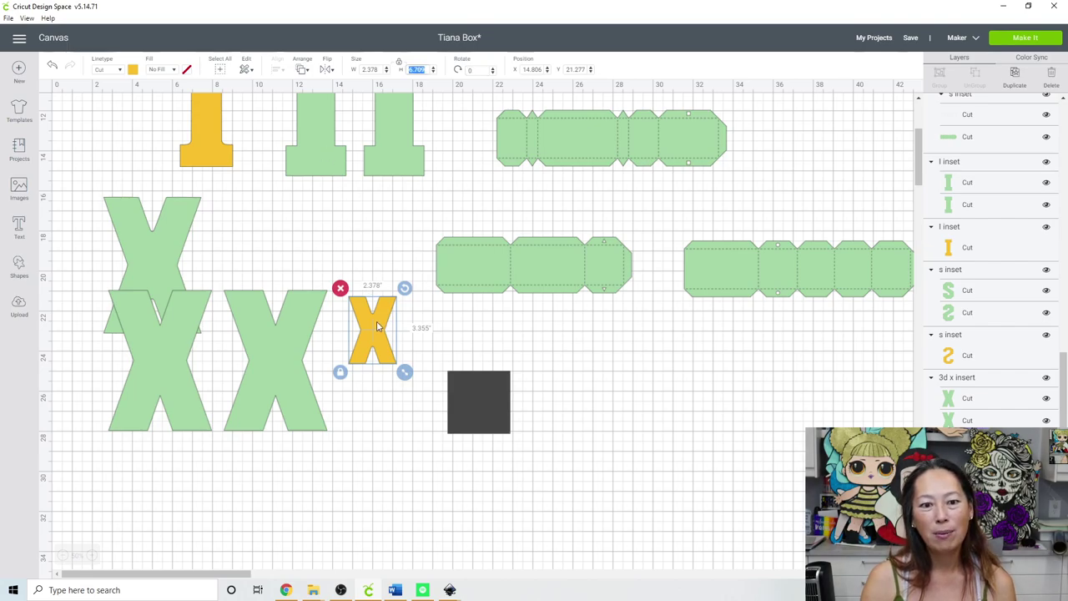
click(53, 66)
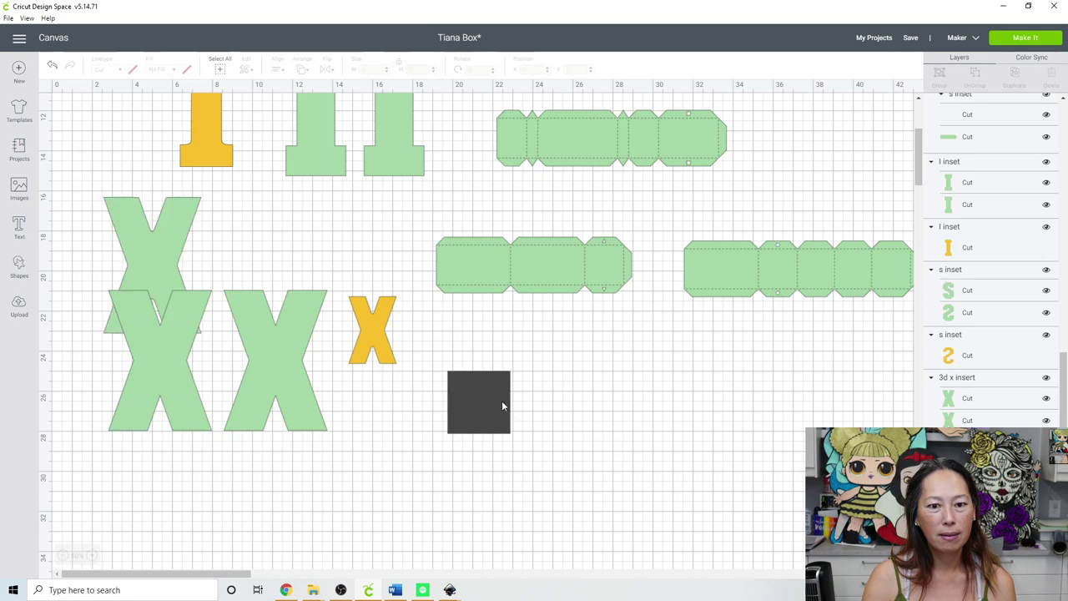
- Undo the last proportional scaling of the yellow X inset
click(386, 326)
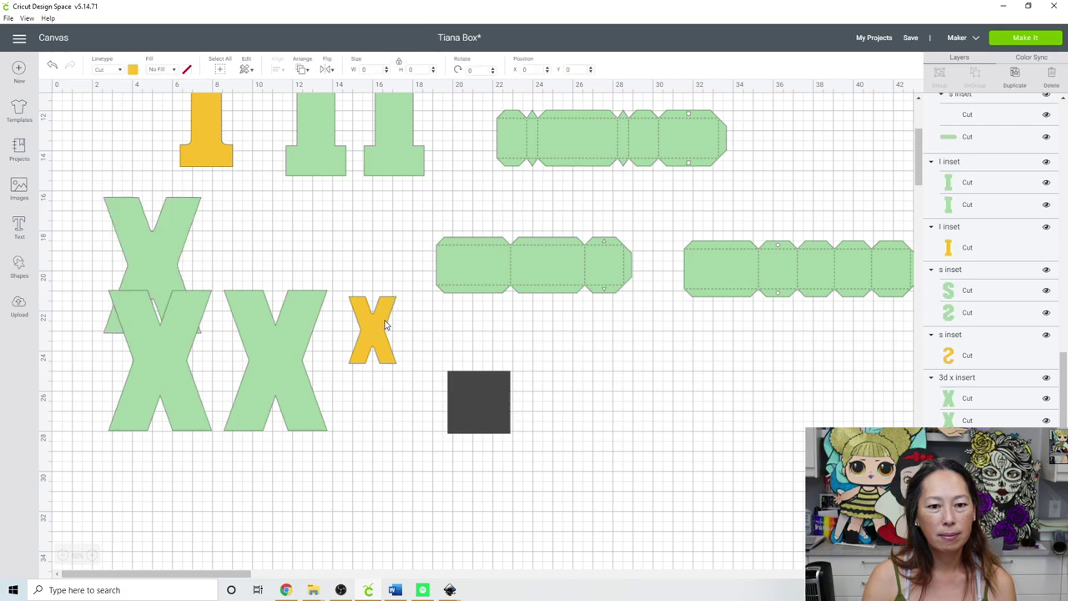
click(53, 66)
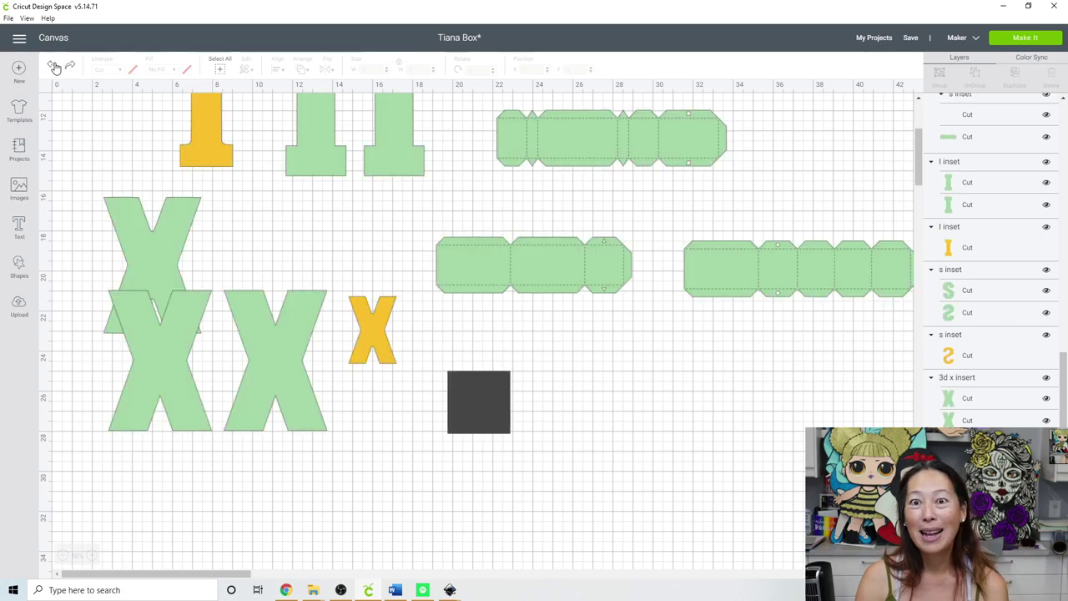
click(54, 66)
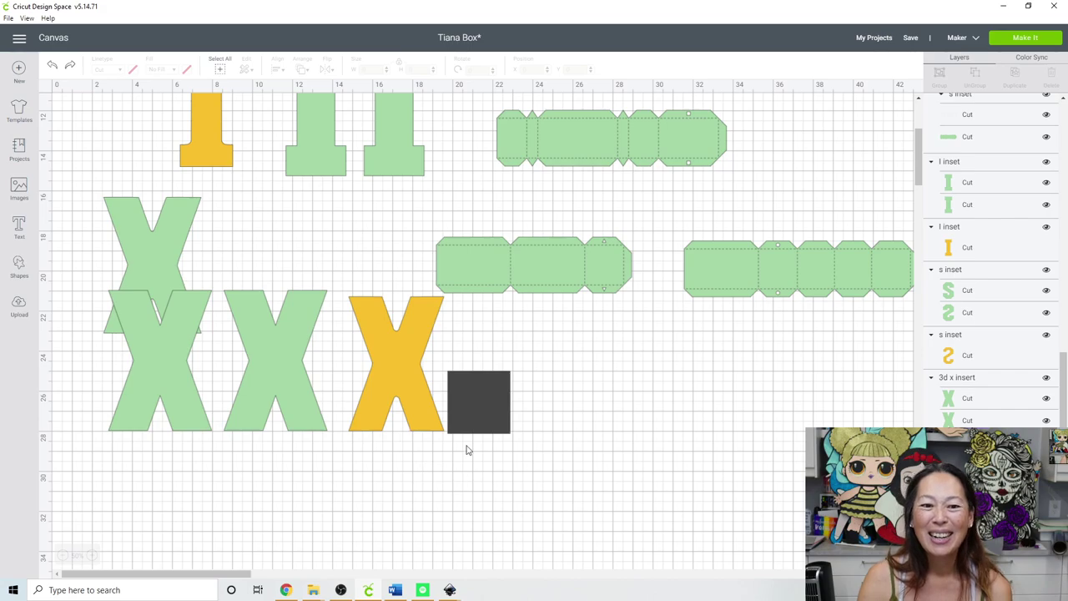
- Scale the dark grey square proportionally to a height of 3.355 inches
click(483, 399)
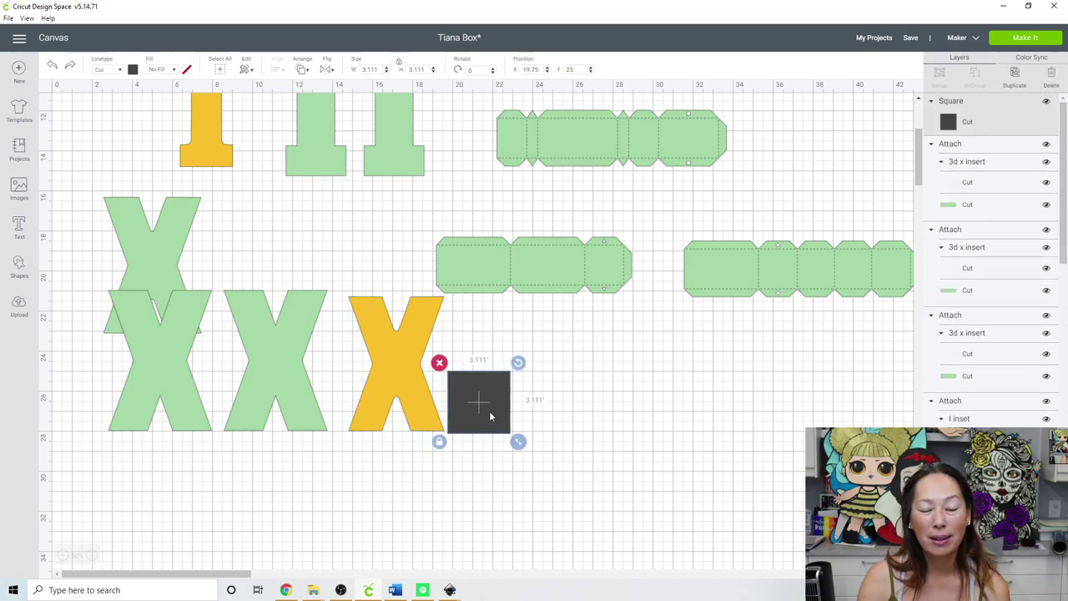
click(415, 69)
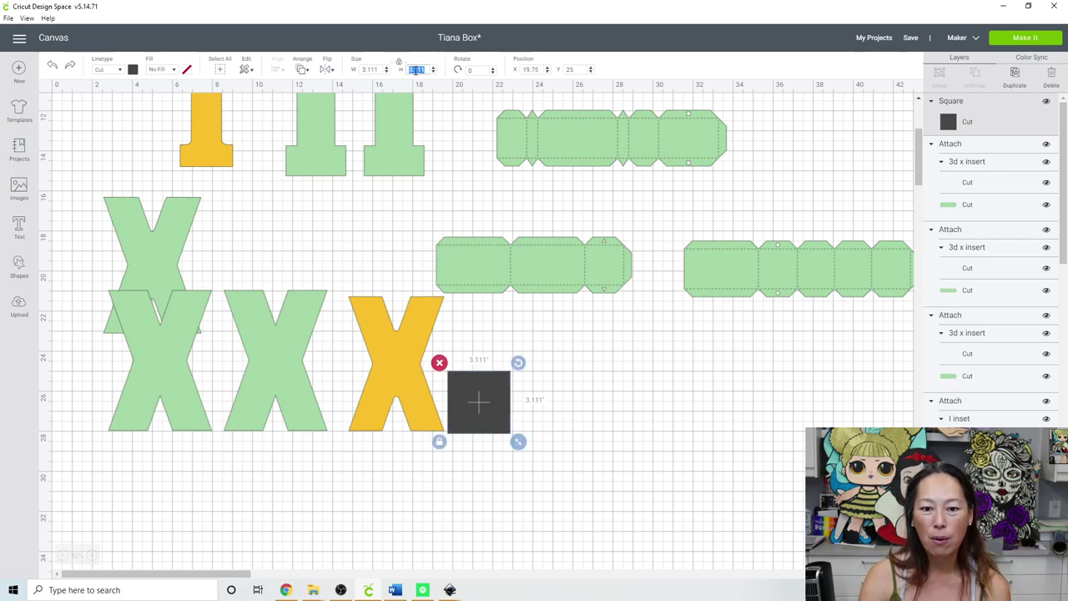
text(3.3)
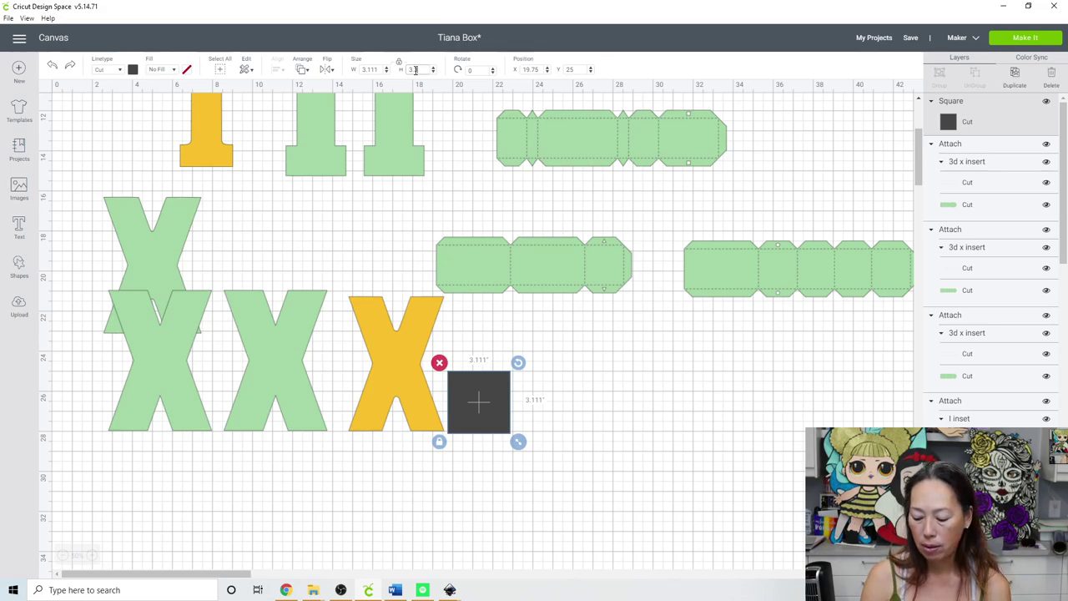
click(413, 388)
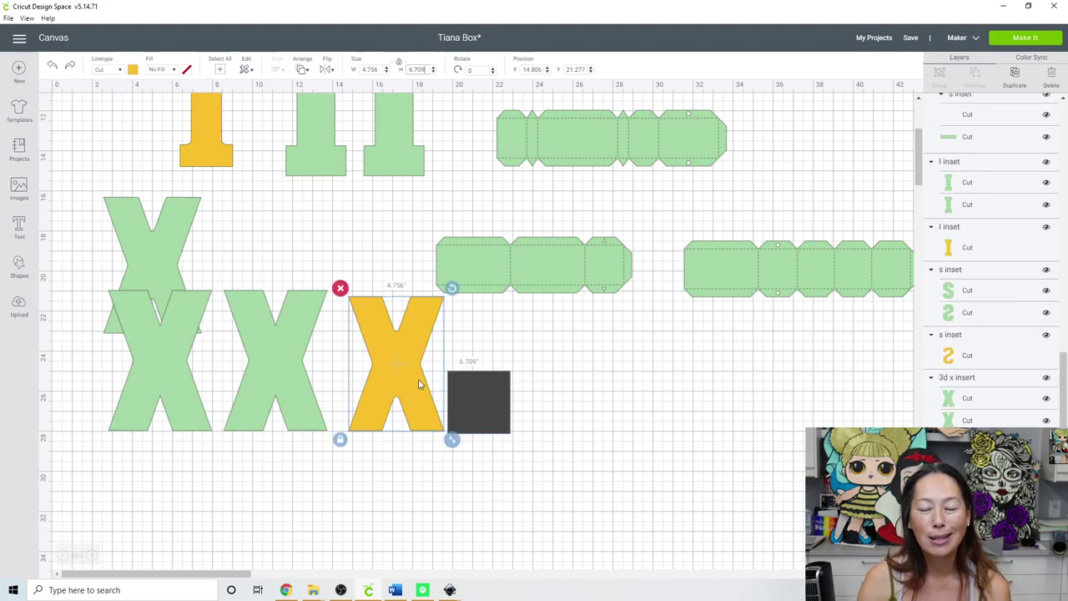
click(466, 389)
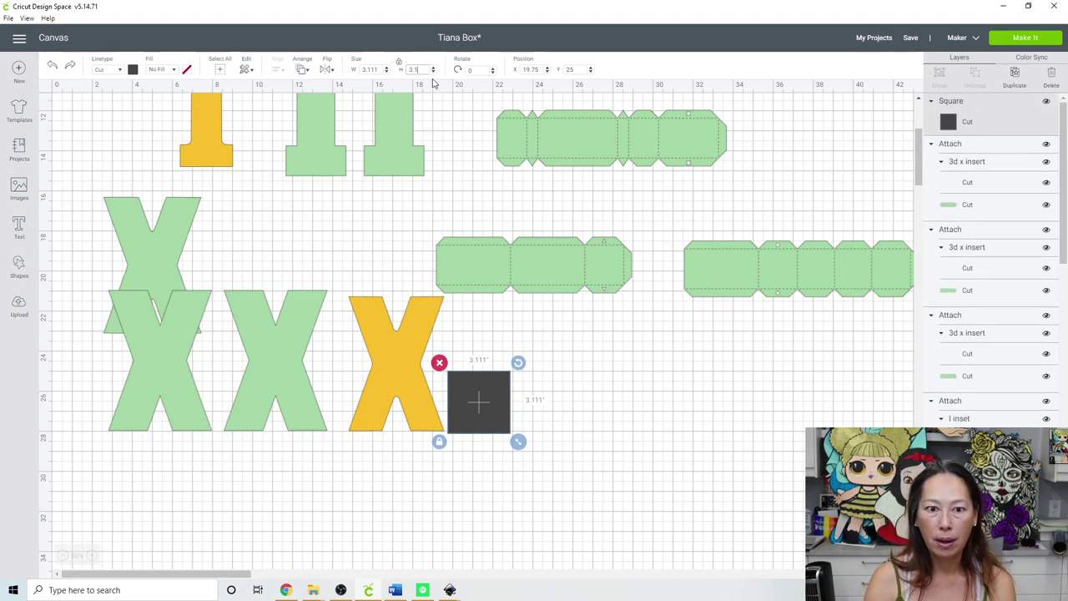
key(BackSpace)
key(BackSpace)
text(355)
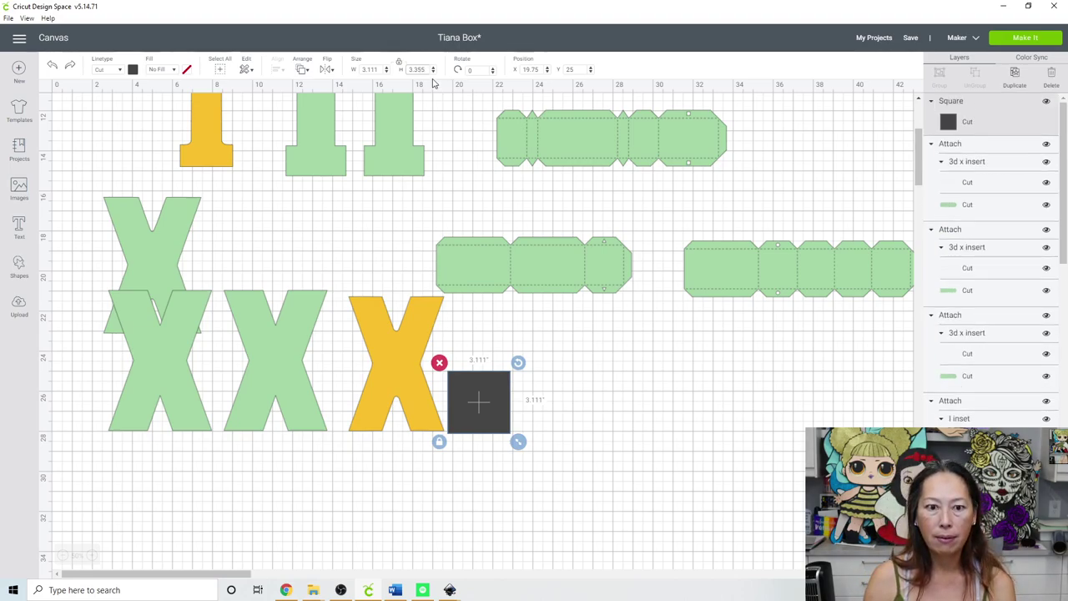
key(Tab)
- Move the square over the lower half of the yellow X and align the two at their bottom edges
drag(493, 405, 410, 412)
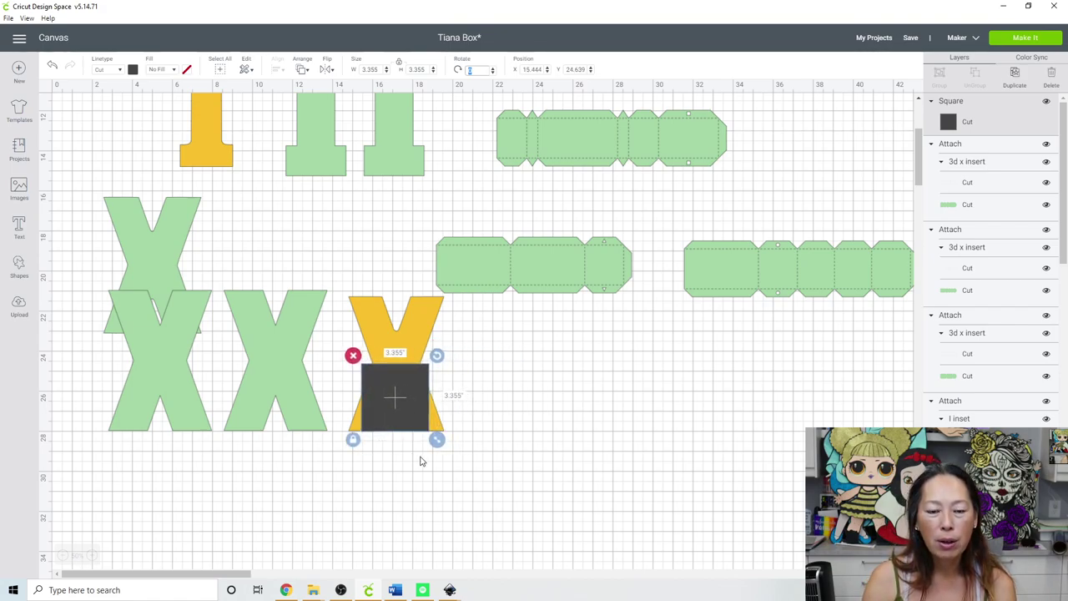
drag(460, 464, 391, 375)
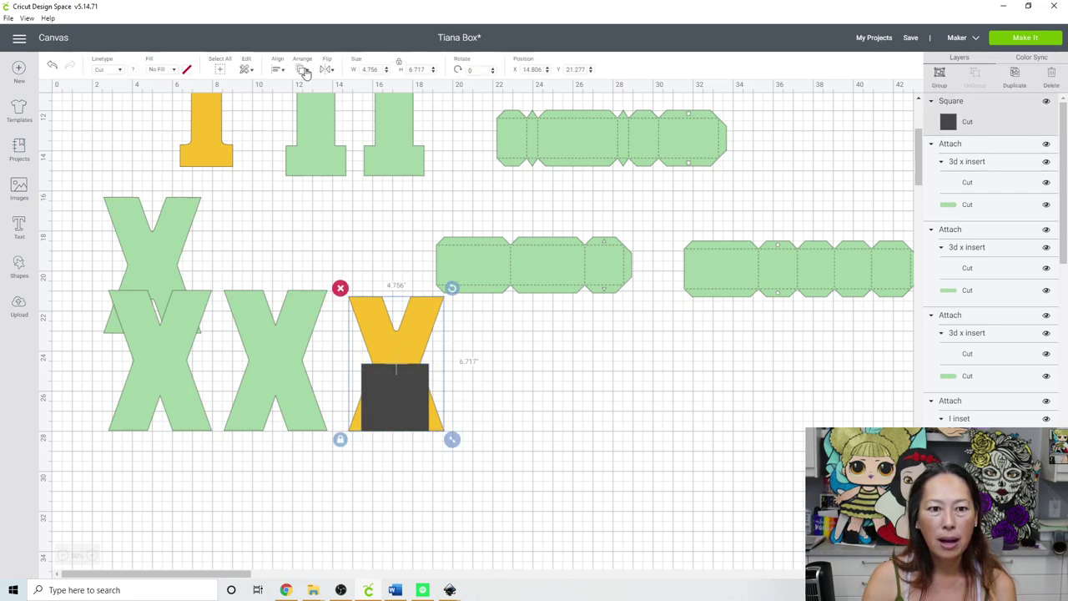
click(277, 72)
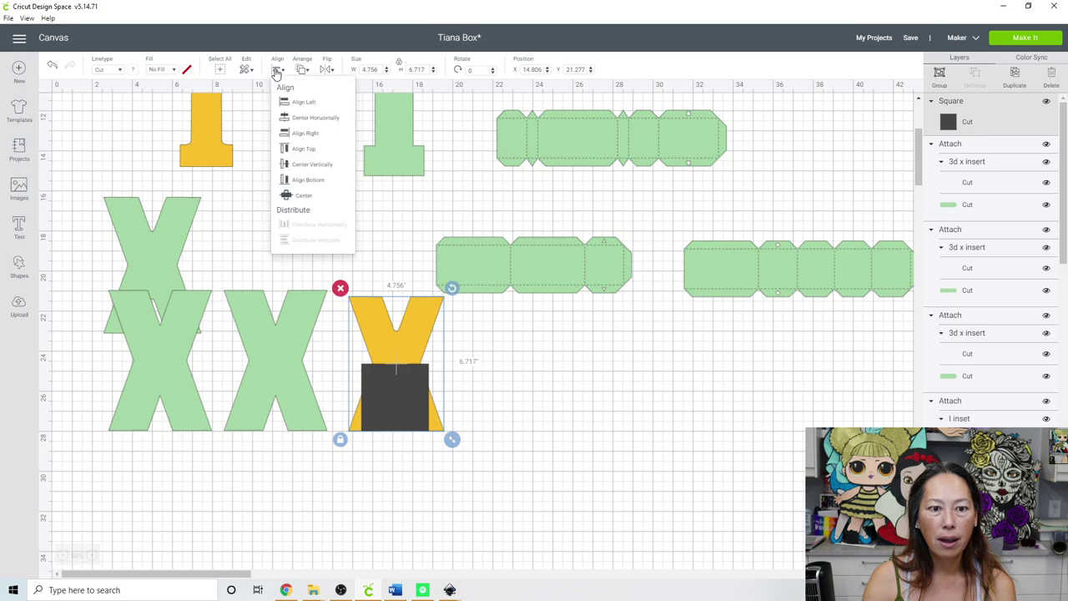
click(305, 183)
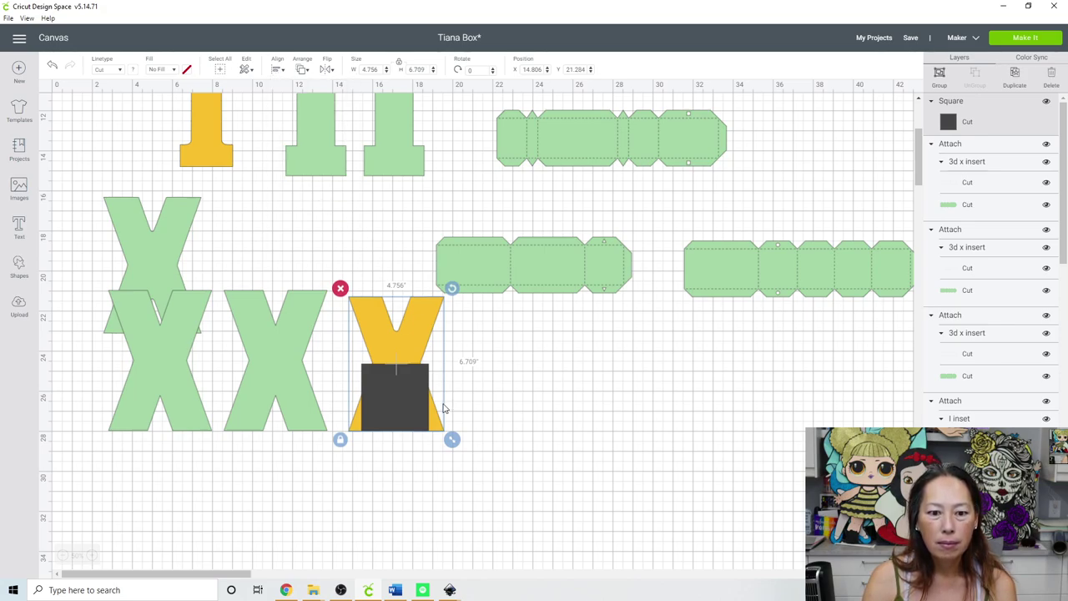
click(487, 412)
- Bring the yellow X in front of the square to compare their coverage, and send it to the back again
click(408, 327)
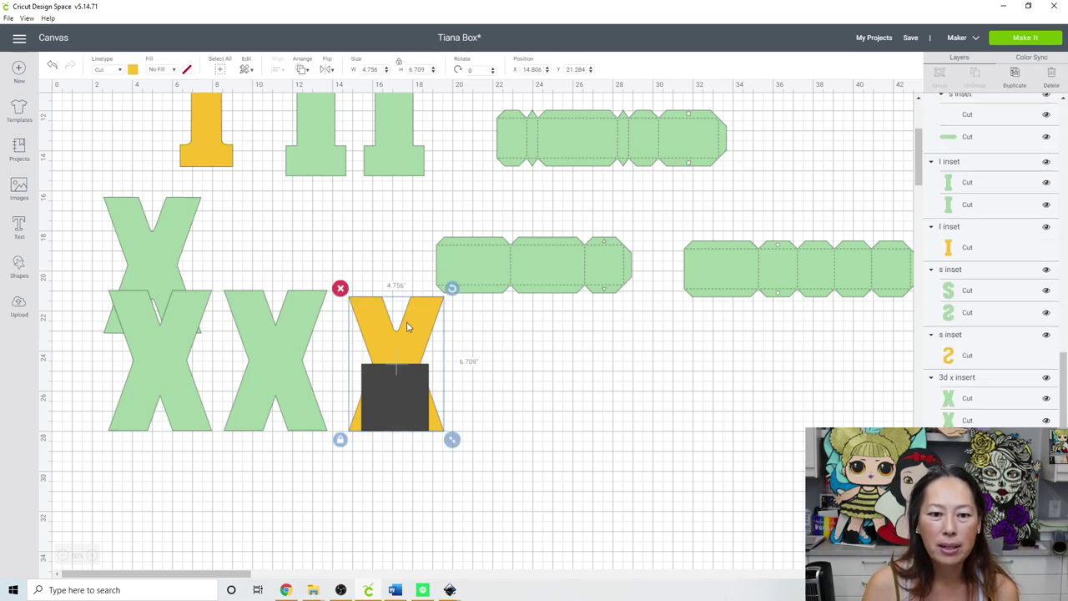
click(302, 71)
click(312, 136)
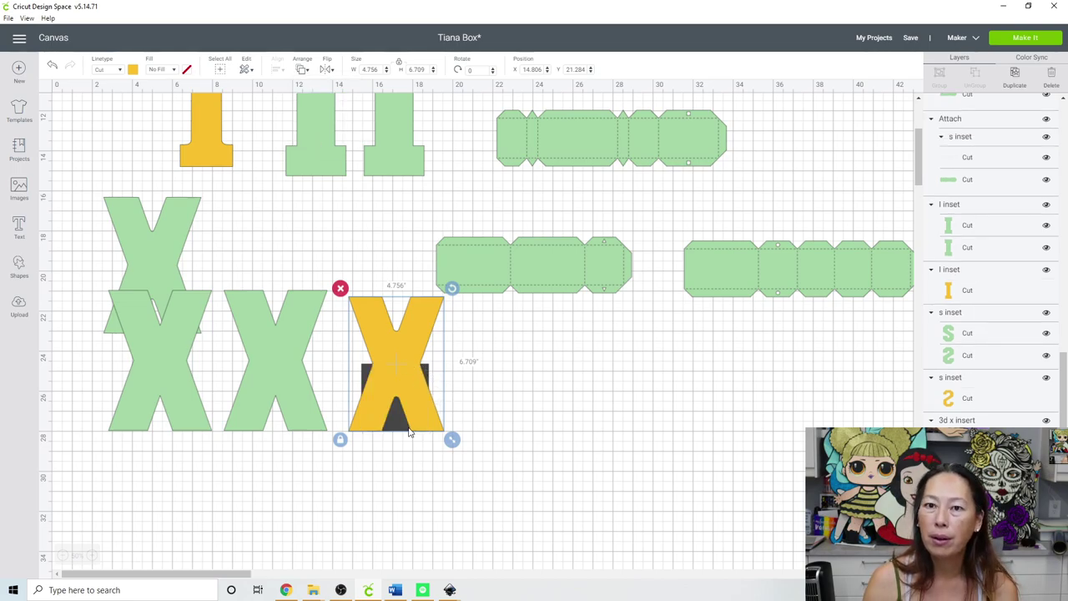
click(302, 70)
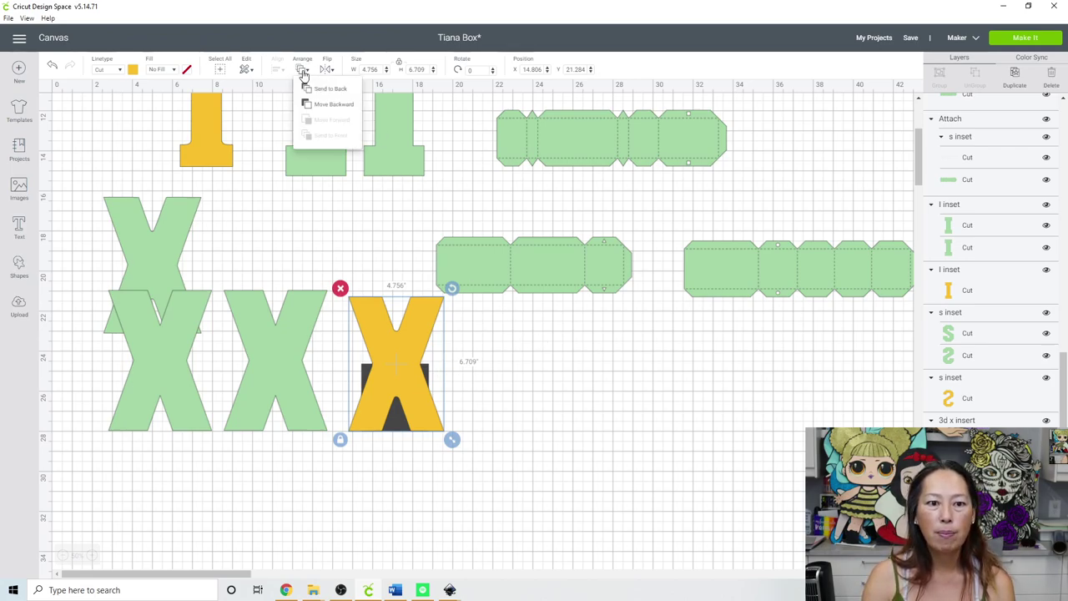
click(309, 89)
- Set the square's width to 5 inches with the proportions unlocked, keeping its 3.355-inch height
click(403, 415)
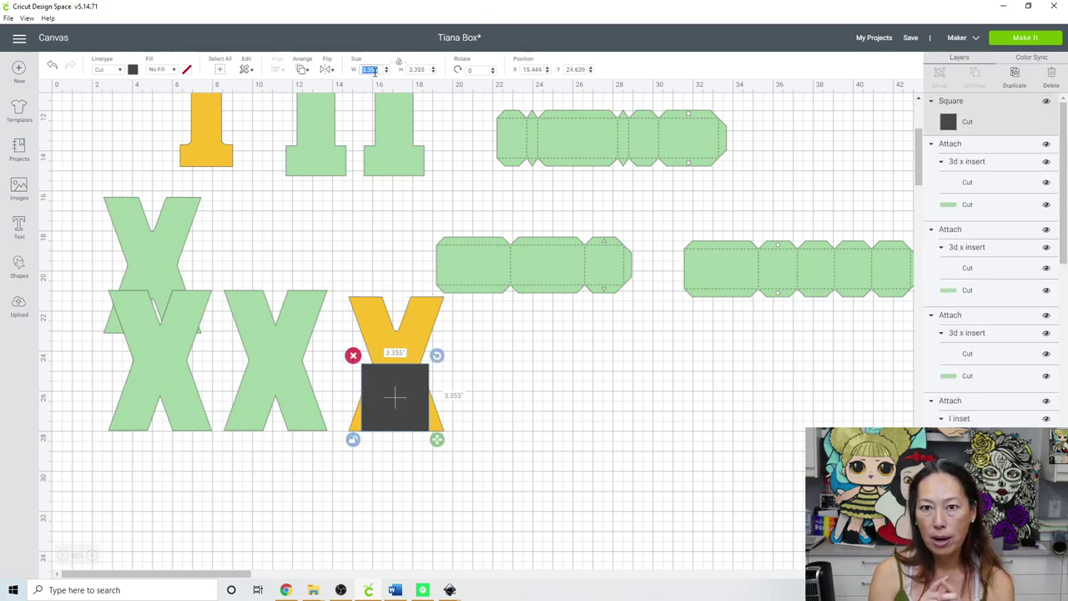
key(Tab)
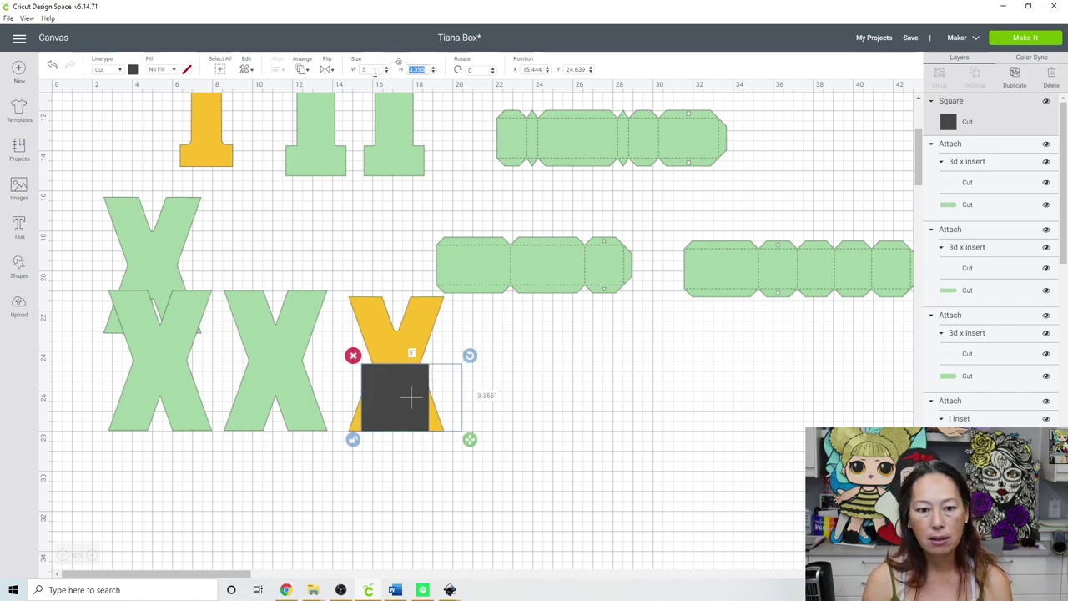
key(Left)
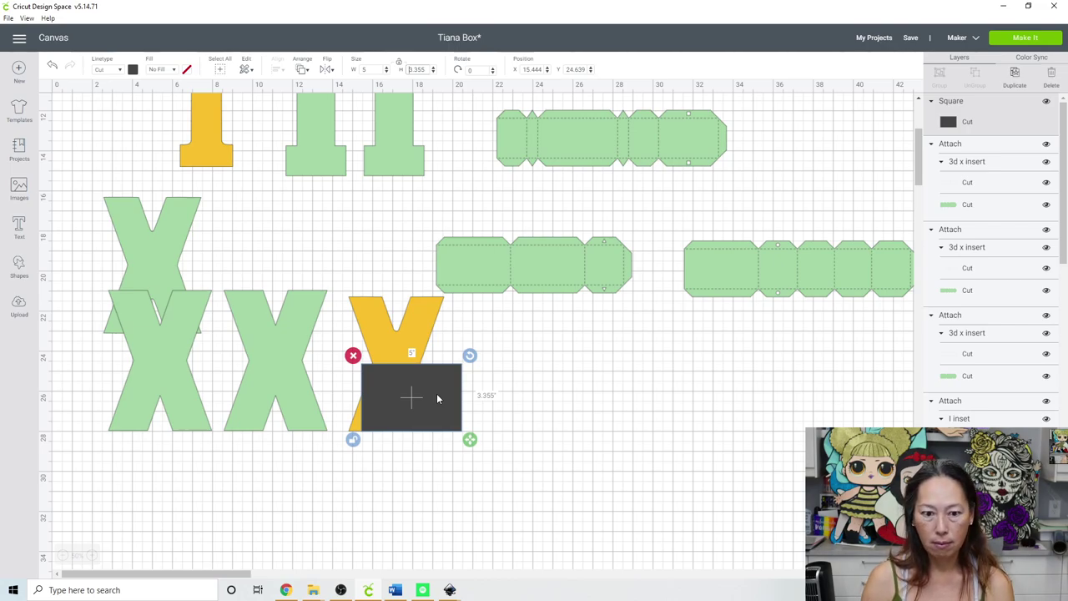
- Center the widened rectangle over the yellow X's lower half and align both shapes at their bottom edges
drag(437, 398, 414, 401)
drag(430, 489, 381, 372)
click(285, 73)
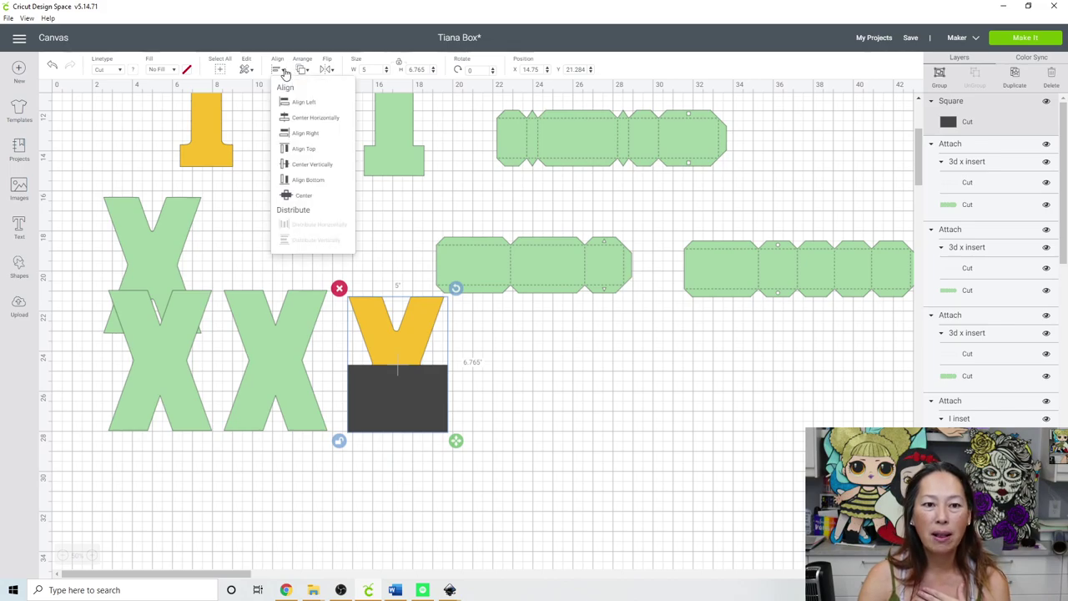
click(296, 177)
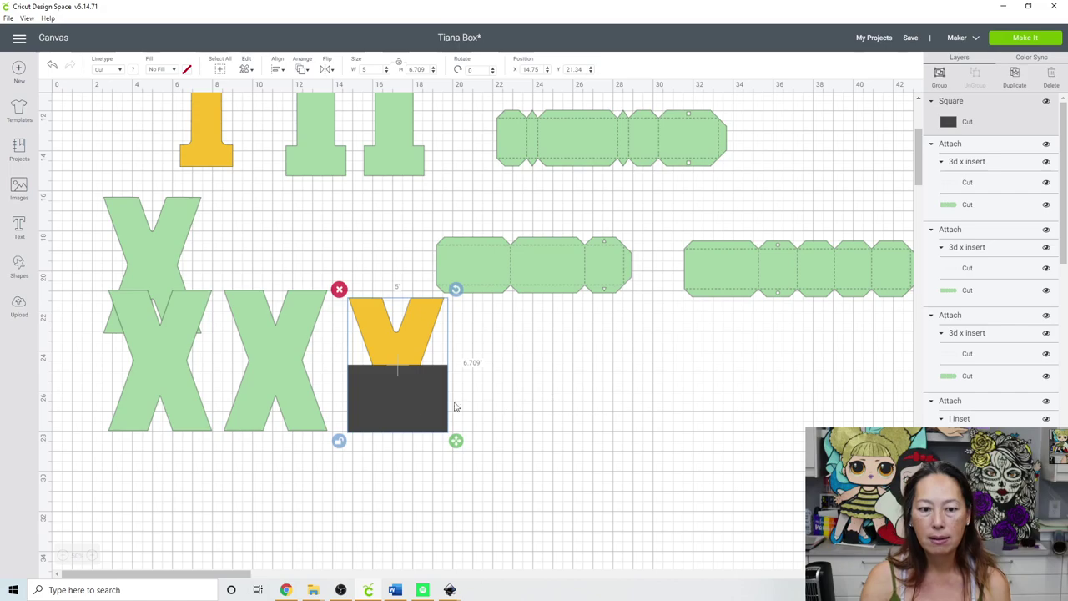
- Slice the yellow X with the rectangle and move the dark grey slice pieces off the letter
key(Delete)
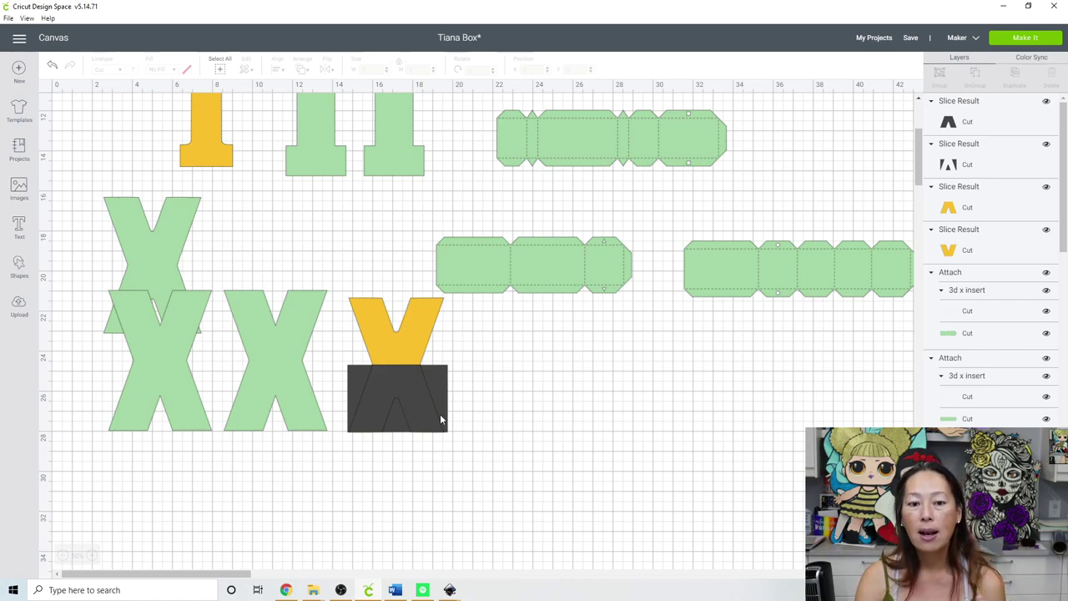
drag(437, 413, 613, 422)
drag(412, 406, 627, 487)
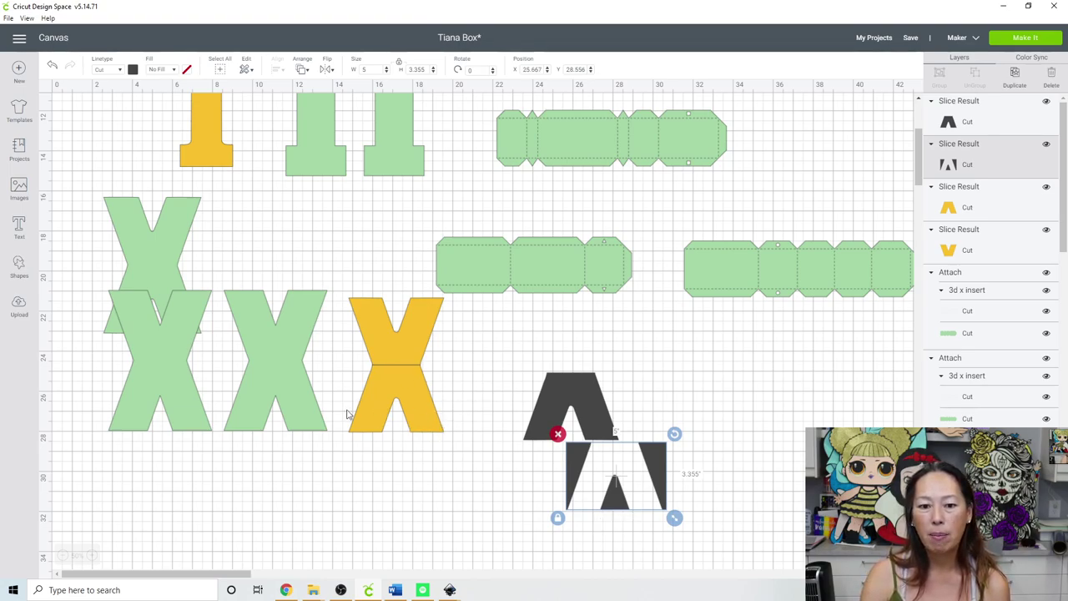
- Change the material color of the X inset's lower half to light purple
click(411, 349)
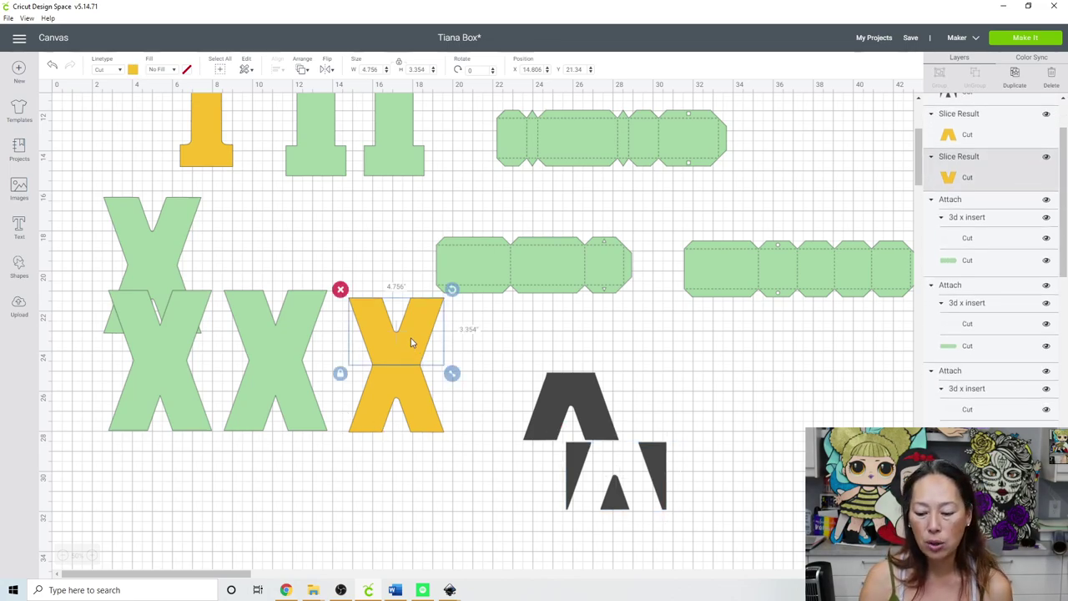
click(411, 422)
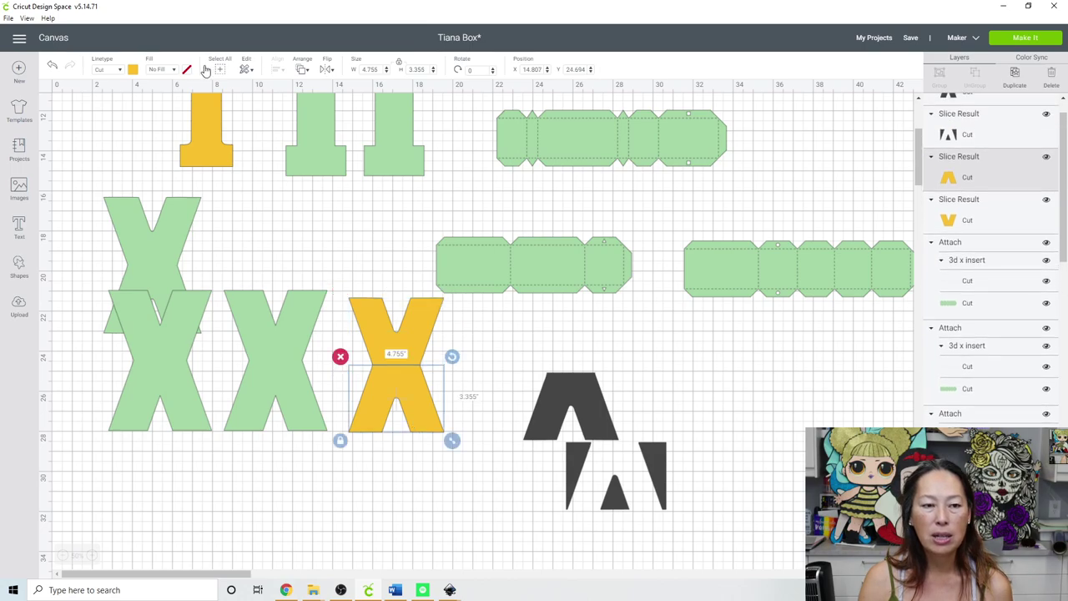
click(133, 70)
click(158, 141)
click(397, 487)
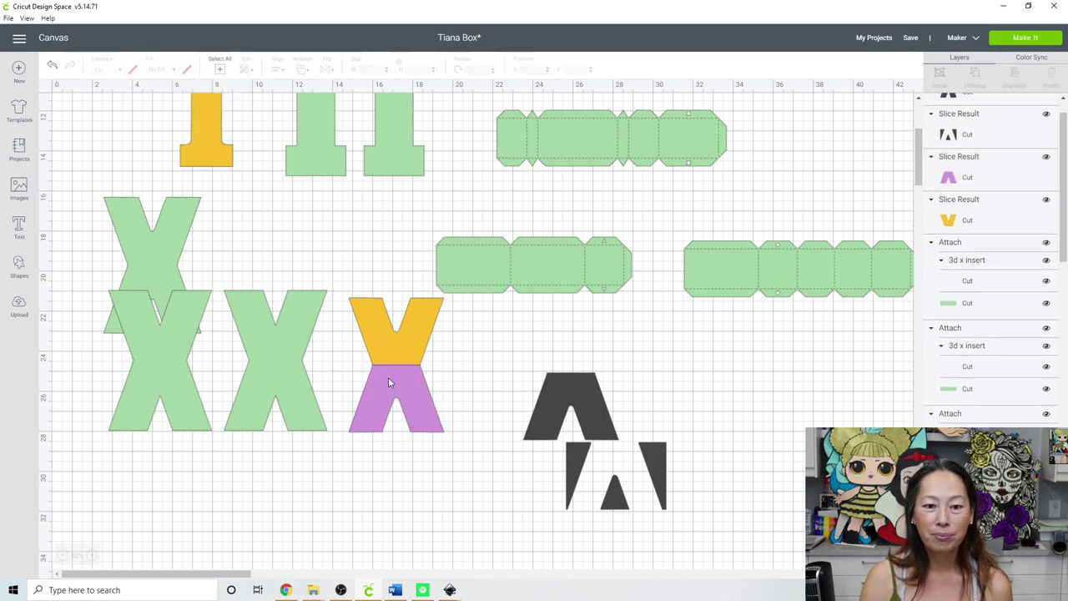
- Place the purple and yellow halves onto the right-hand green X and delete the leftover dark grey slice pieces
drag(368, 383, 250, 379)
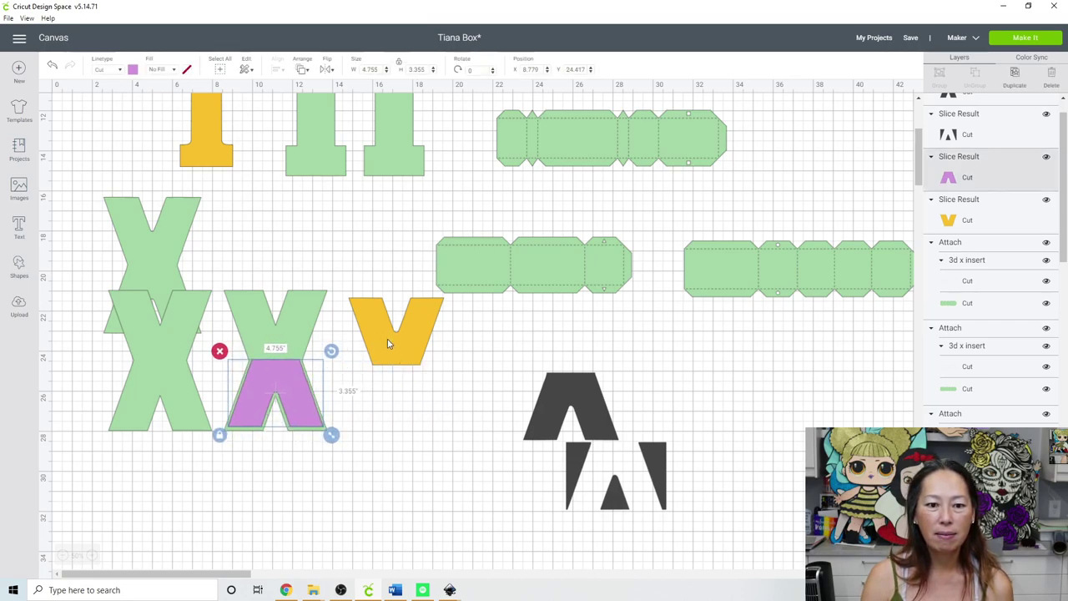
drag(377, 340, 254, 337)
click(419, 394)
drag(428, 374, 715, 506)
key(Delete)
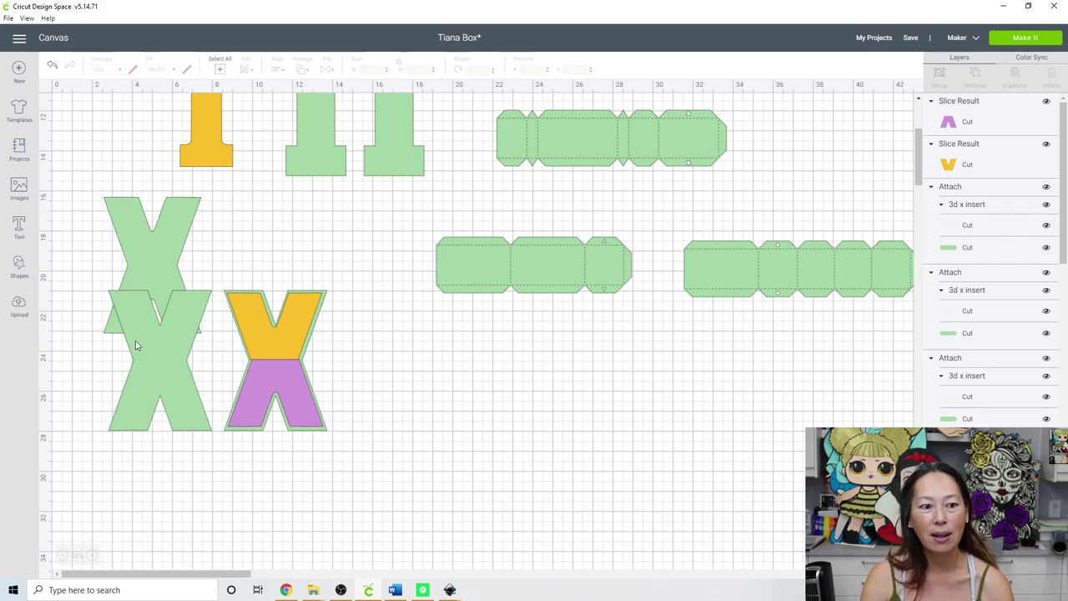
- Find the Naveen frog image among the uploaded images and insert it onto the canvas
click(23, 307)
click(204, 332)
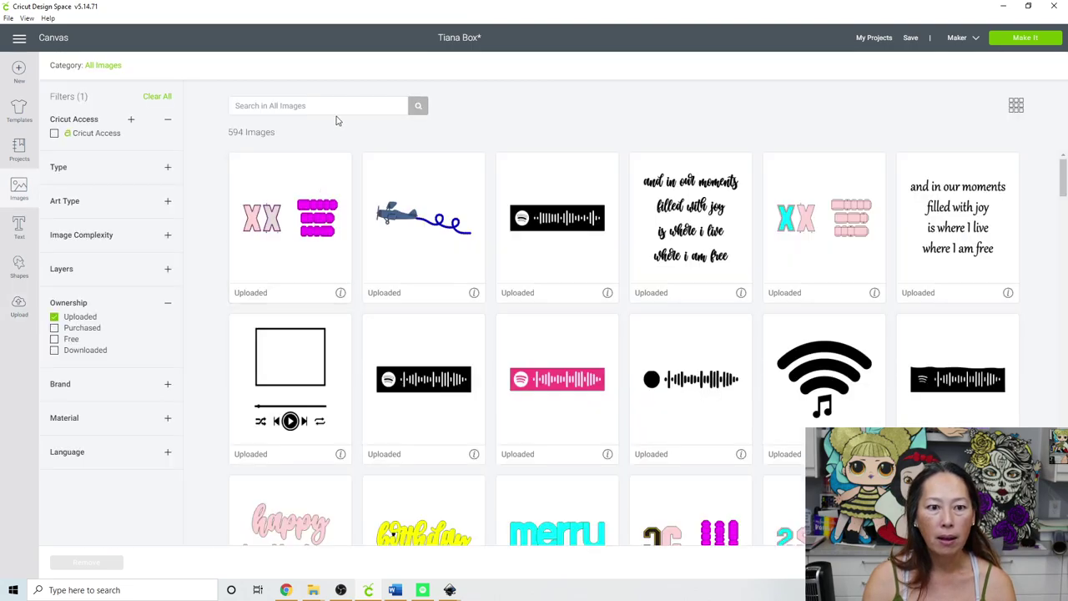
scroll(563, 352, down, 10)
scroll(563, 353, down, 6)
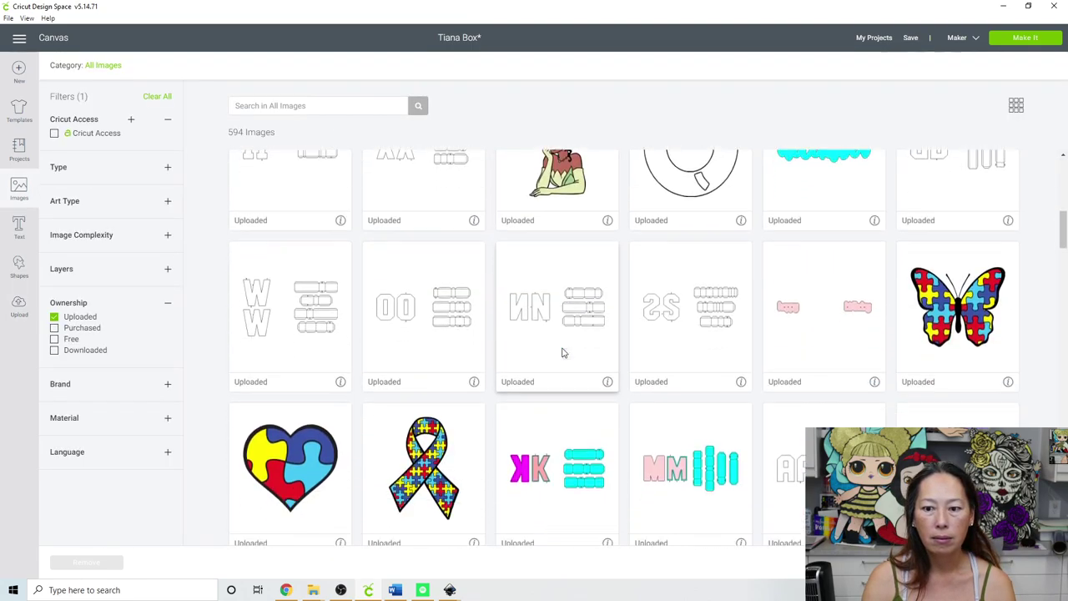
scroll(561, 351, down, 10)
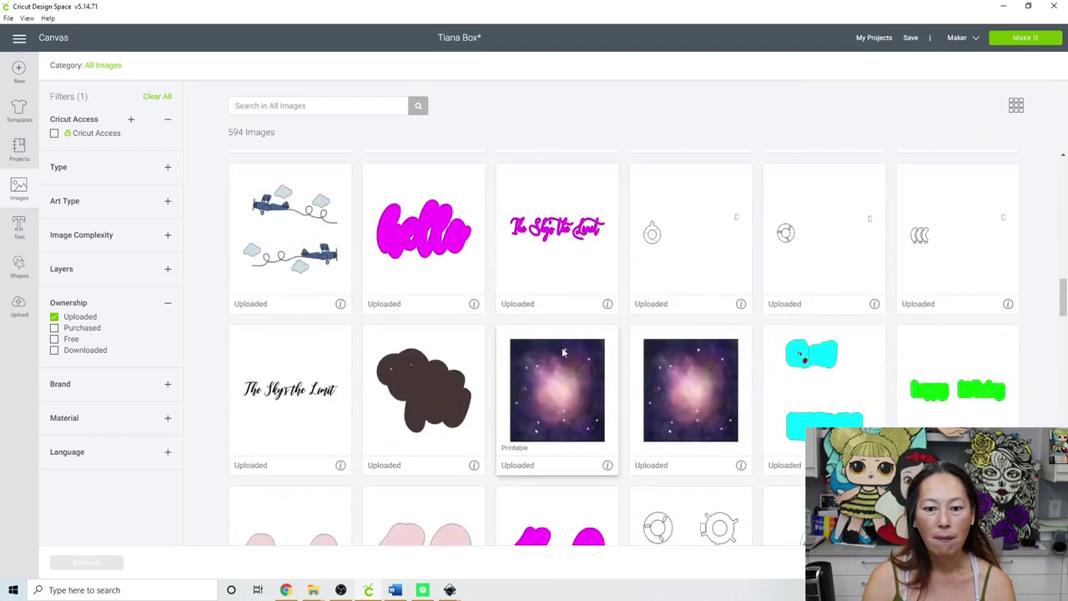
scroll(561, 351, down, 10)
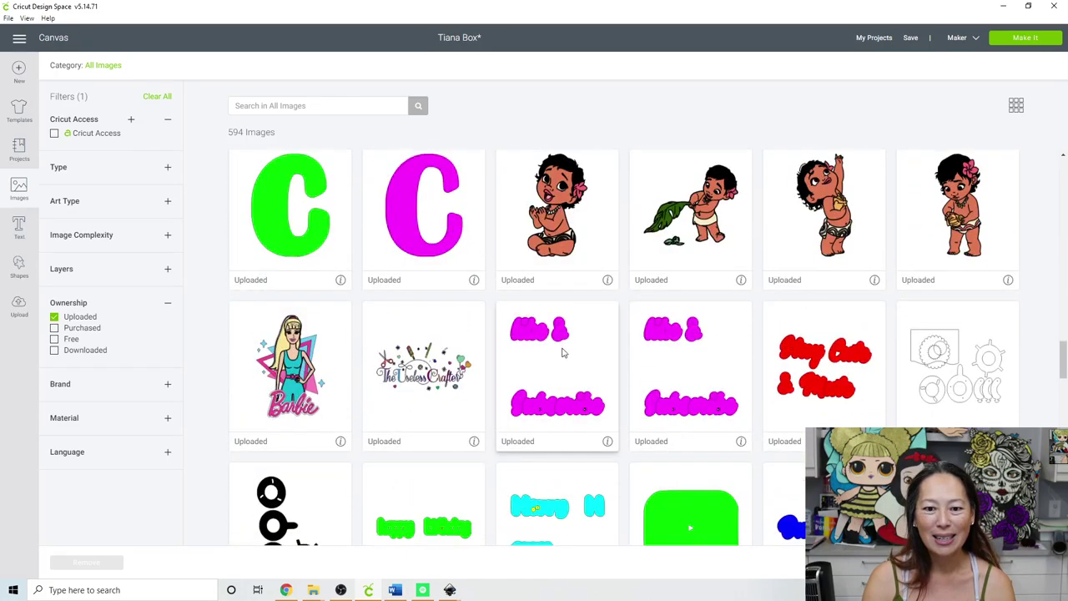
scroll(561, 352, down, 3)
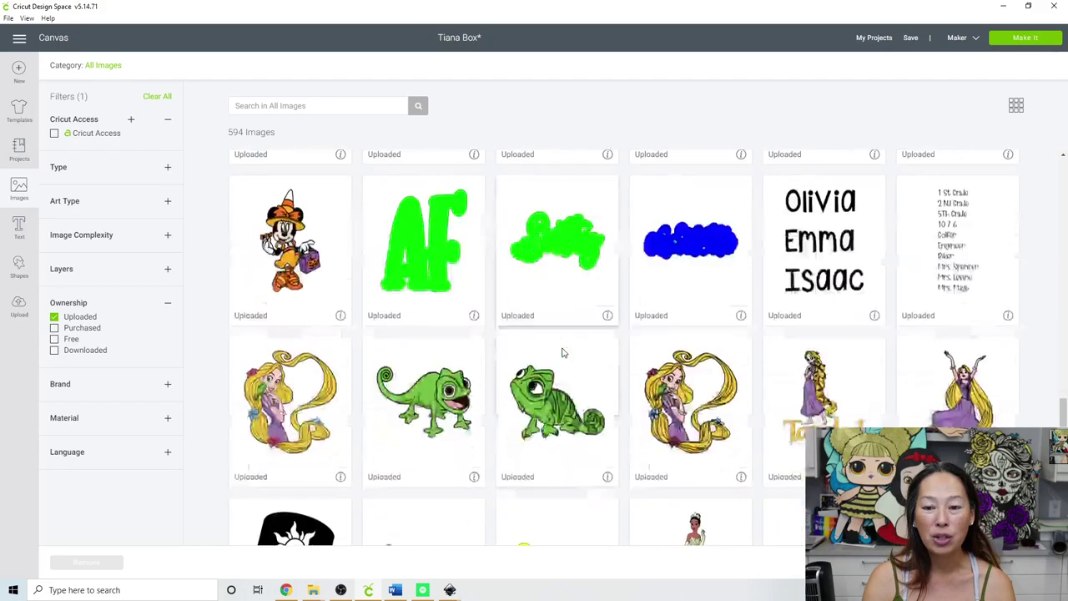
scroll(562, 352, down, 6)
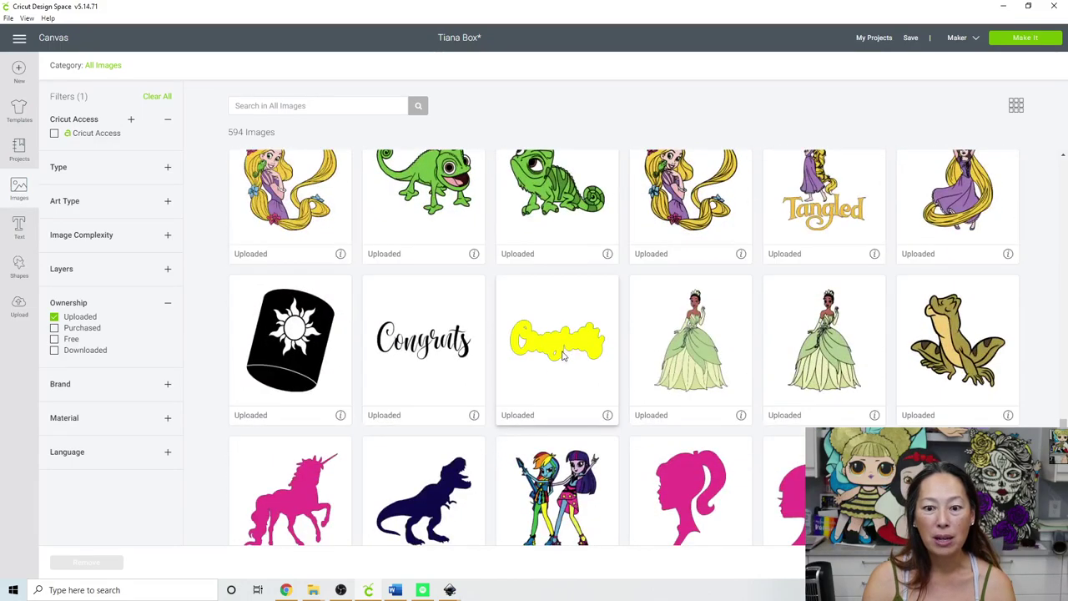
scroll(557, 375, up, 2)
click(976, 308)
click(984, 561)
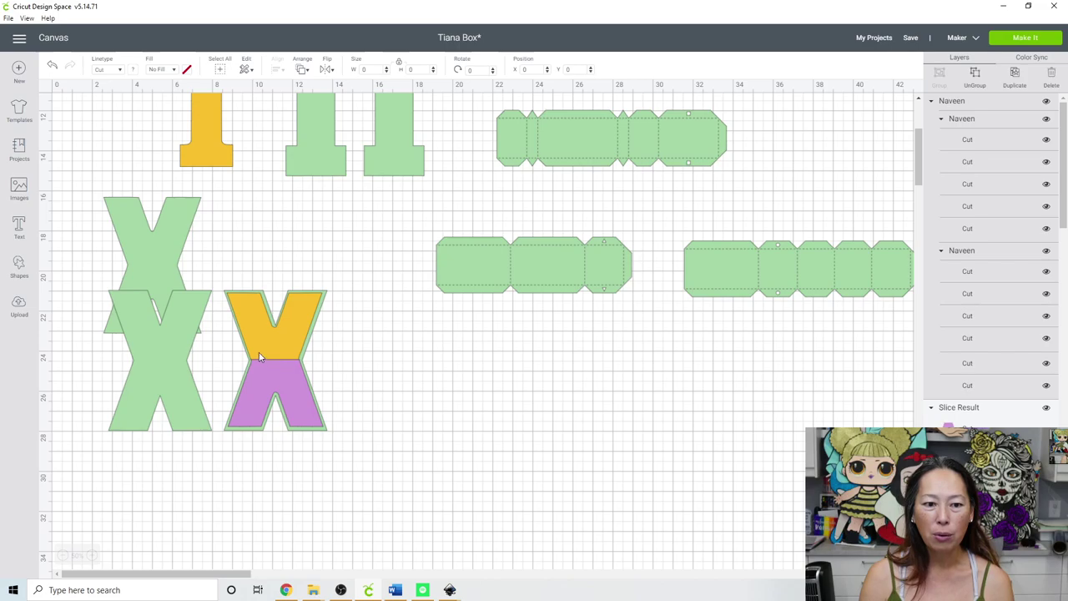
- Place the Naveen frog over the yellow half of the X, tilted counterclockwise to about 349° and sized about 4.6 by 3.9 inches
drag(244, 250, 325, 351)
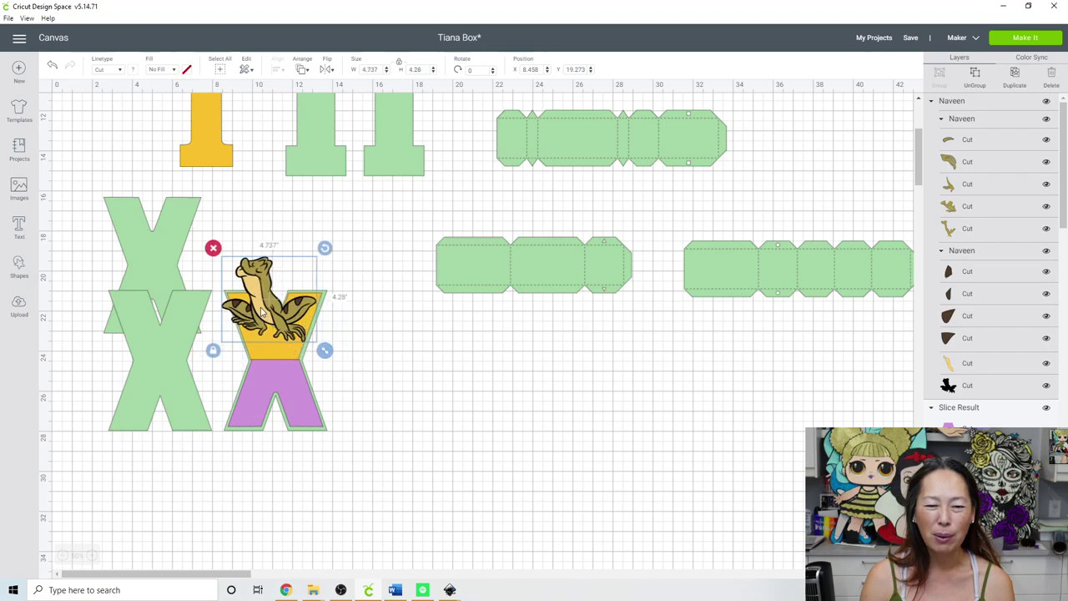
drag(265, 316, 271, 334)
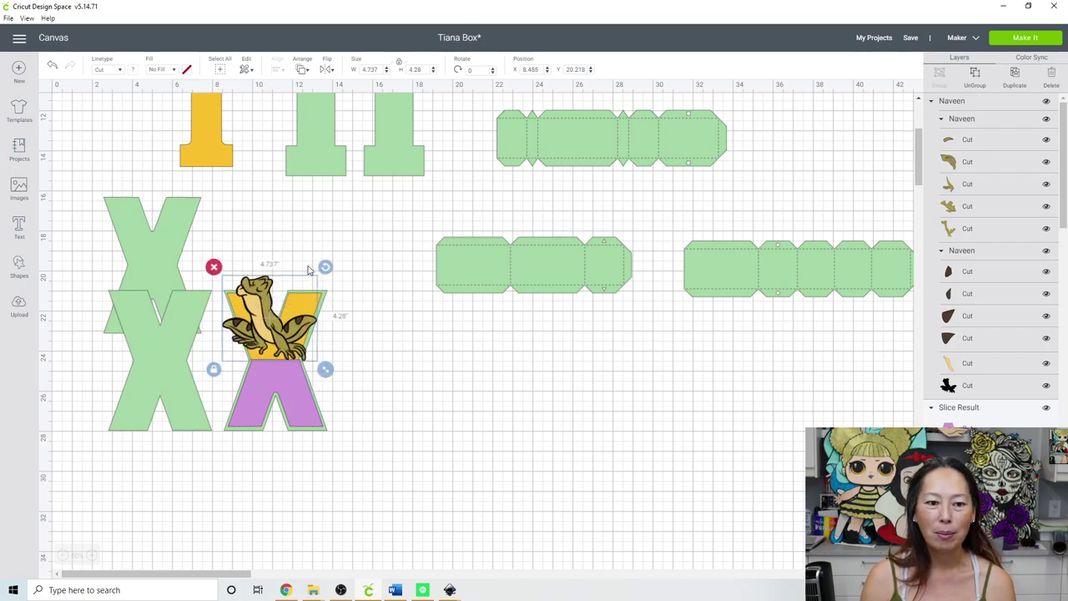
drag(325, 266, 317, 252)
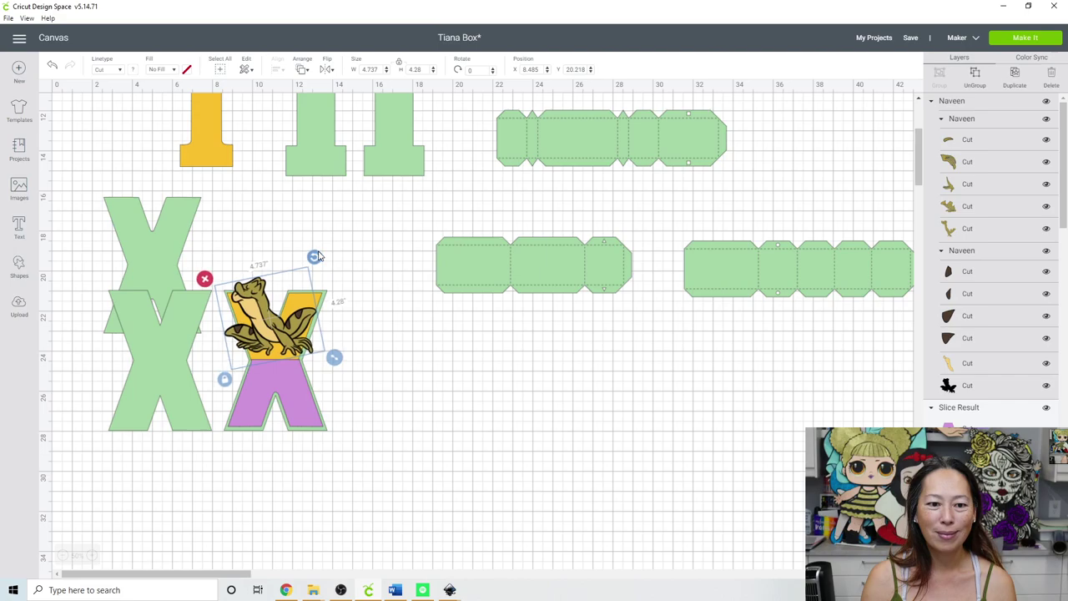
drag(293, 329, 265, 333)
click(564, 441)
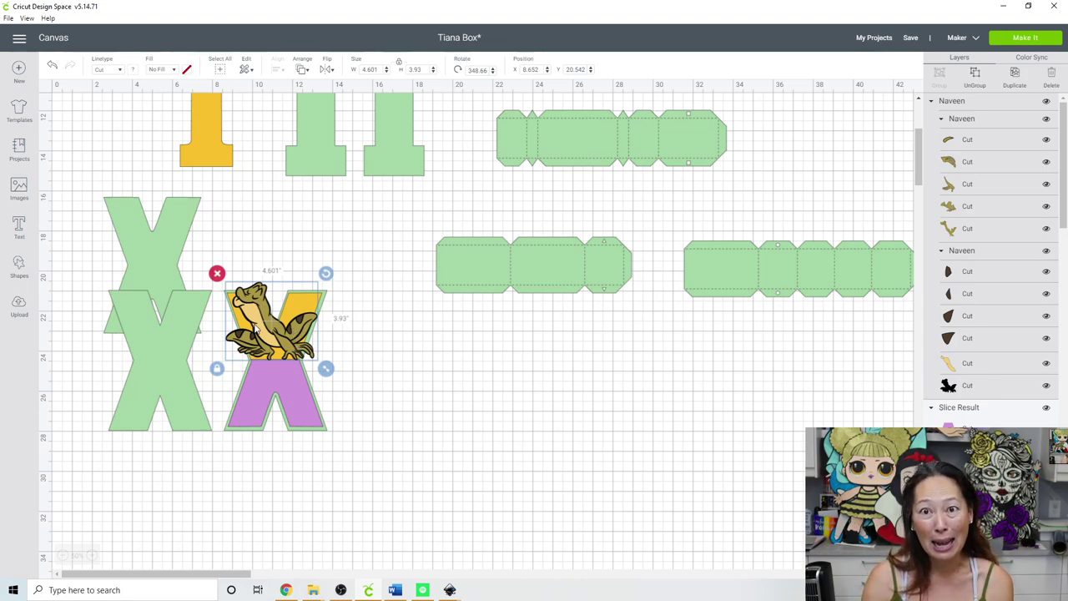
- Flip the yellow S inset horizontally and reposition it beside the green S shapes
scroll(375, 348, up, 5)
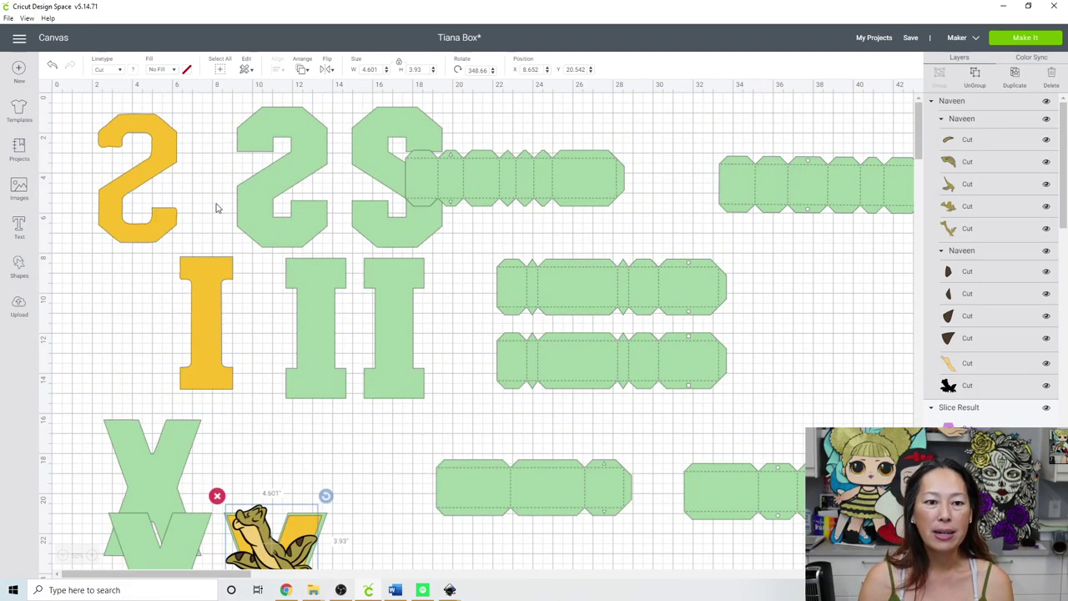
click(106, 234)
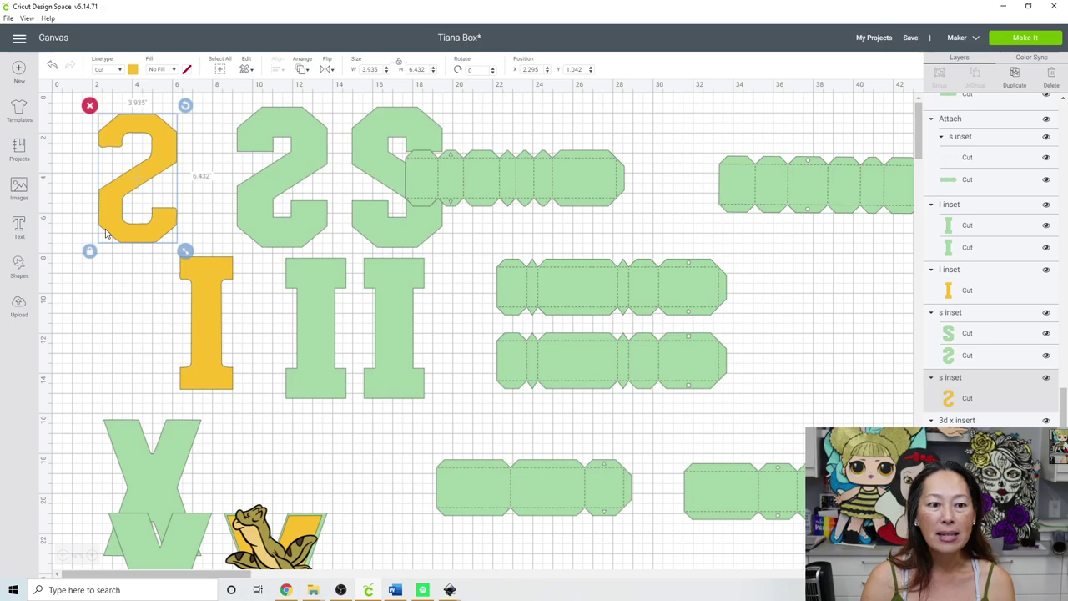
click(330, 72)
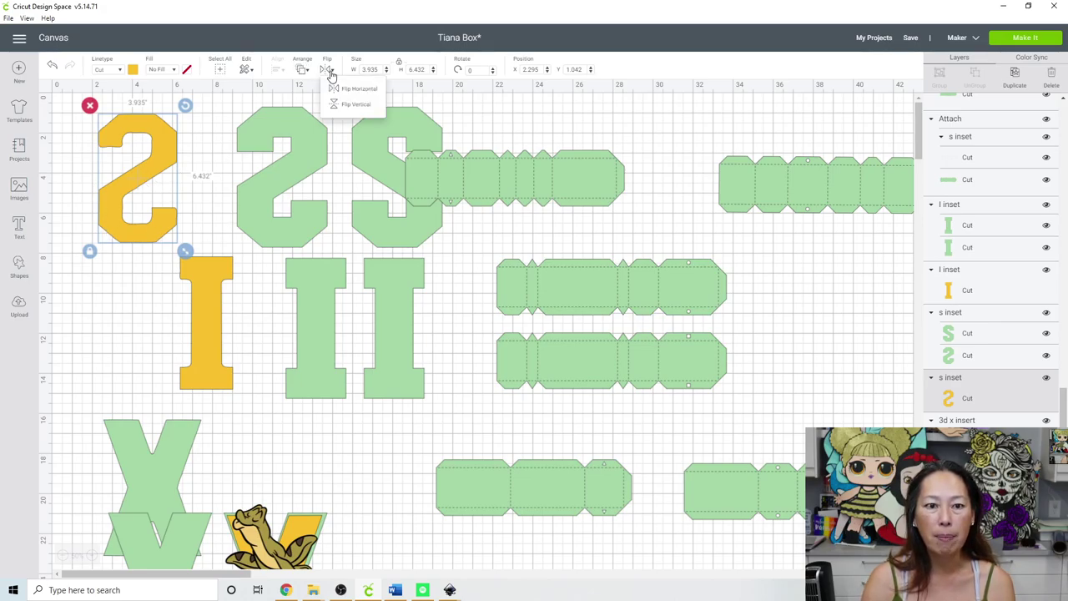
click(338, 98)
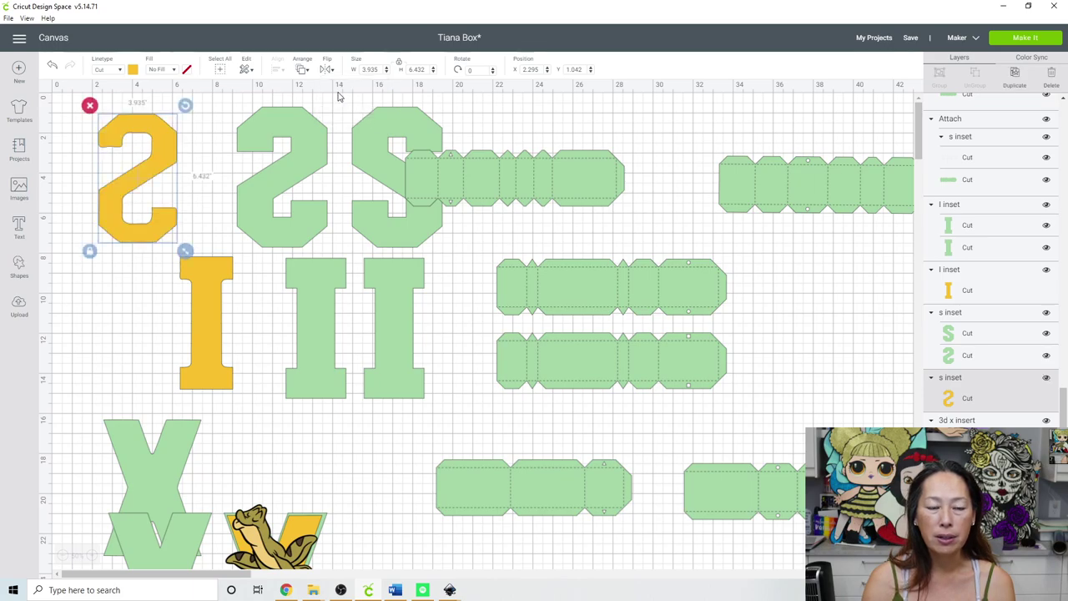
mouse_move(163, 197)
mouse_down()
mouse_move(411, 198)
mouse_move(138, 192)
mouse_move(181, 186)
mouse_move(171, 204)
mouse_up()
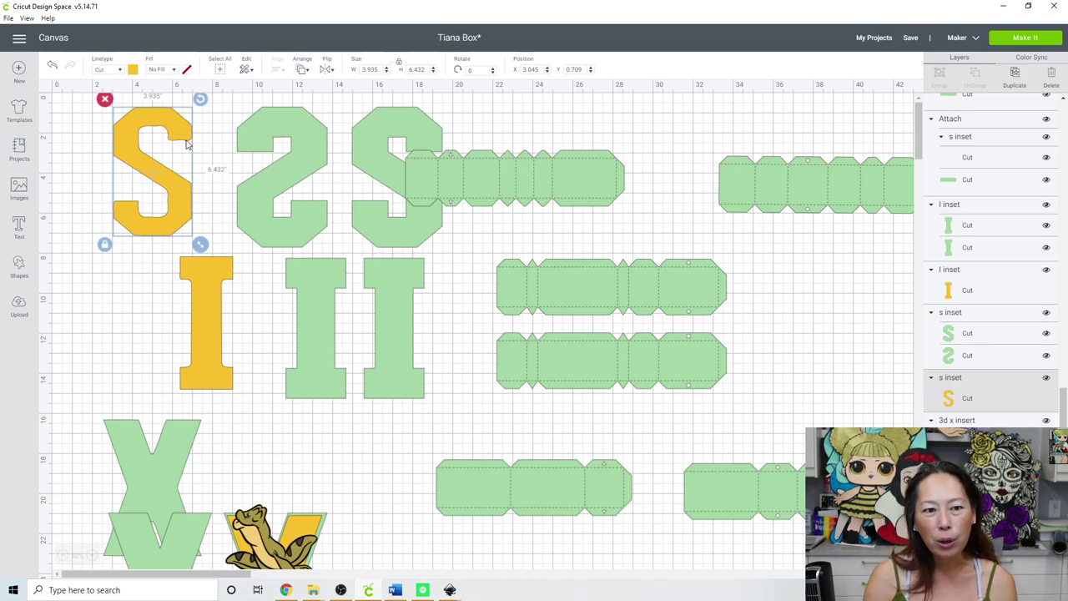
- Insert a square, shrink it over the lower curve of the yellow S and weld the two together
scroll(242, 314, down, 5)
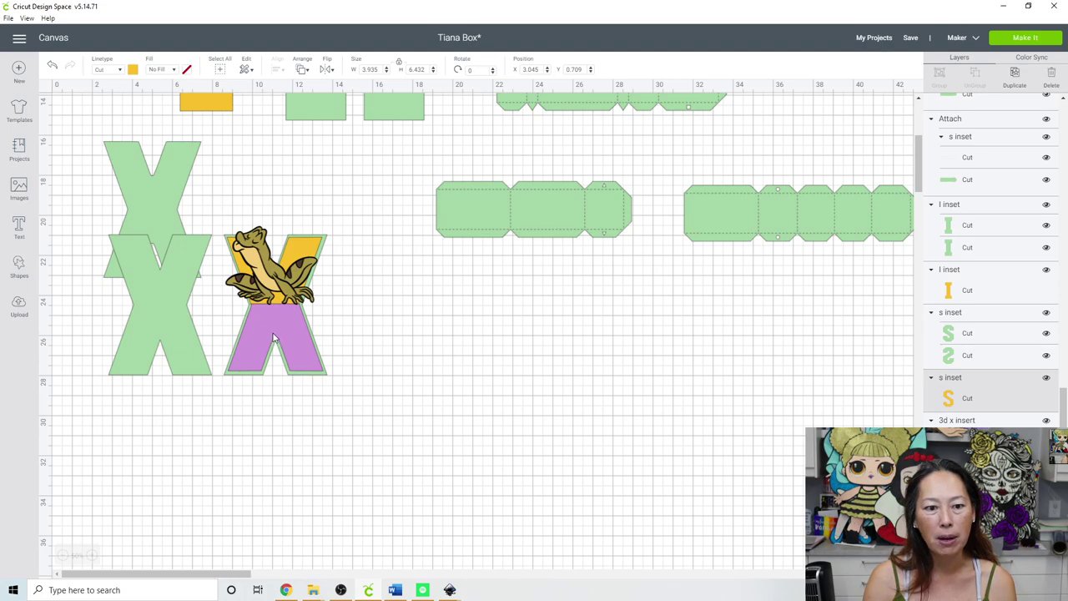
scroll(269, 296, up, 5)
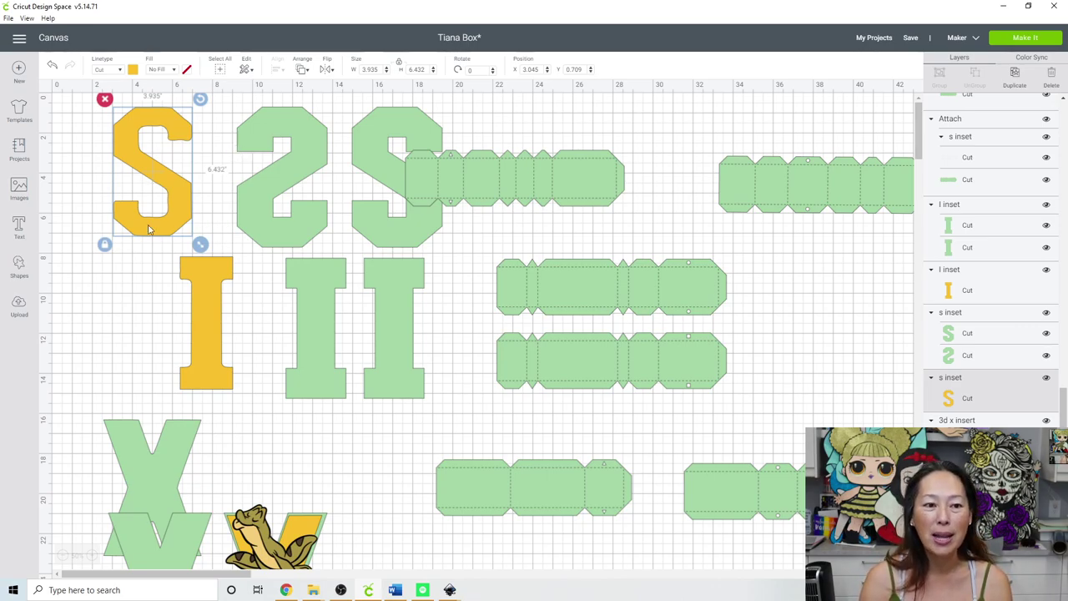
click(94, 562)
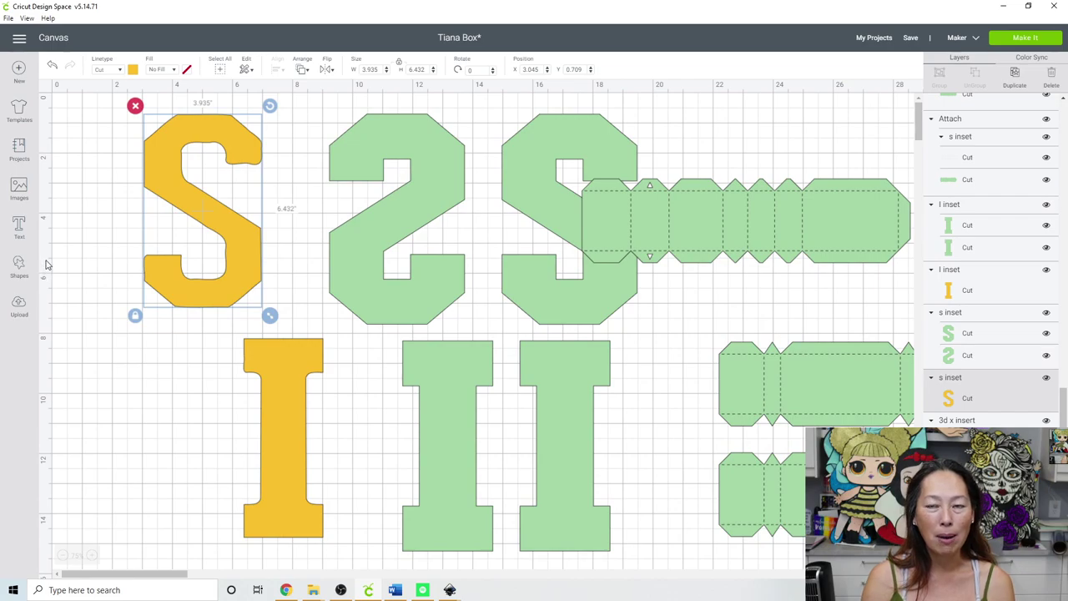
click(18, 267)
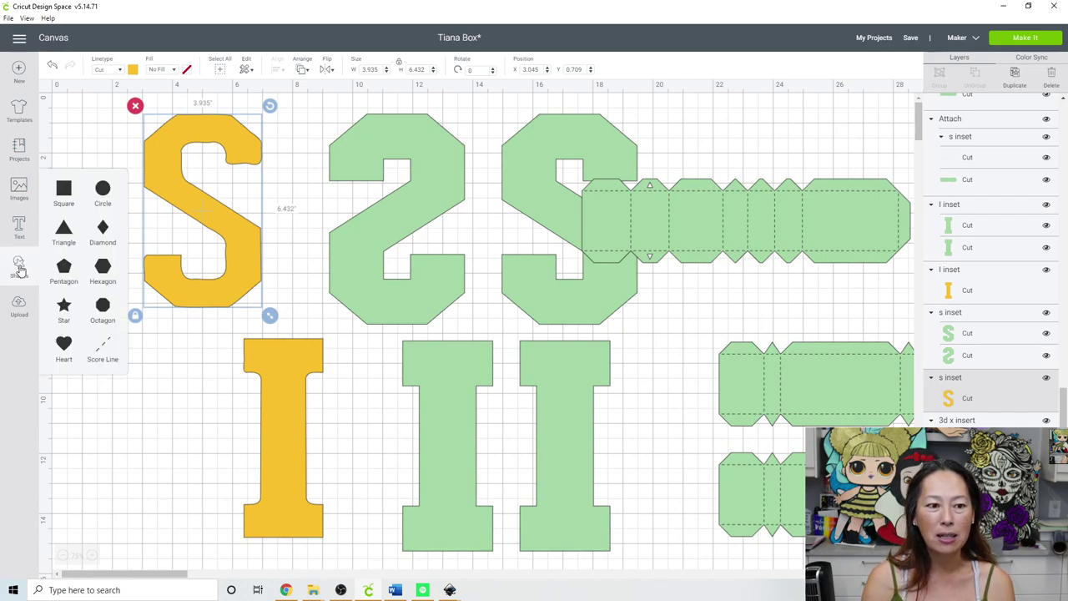
click(62, 195)
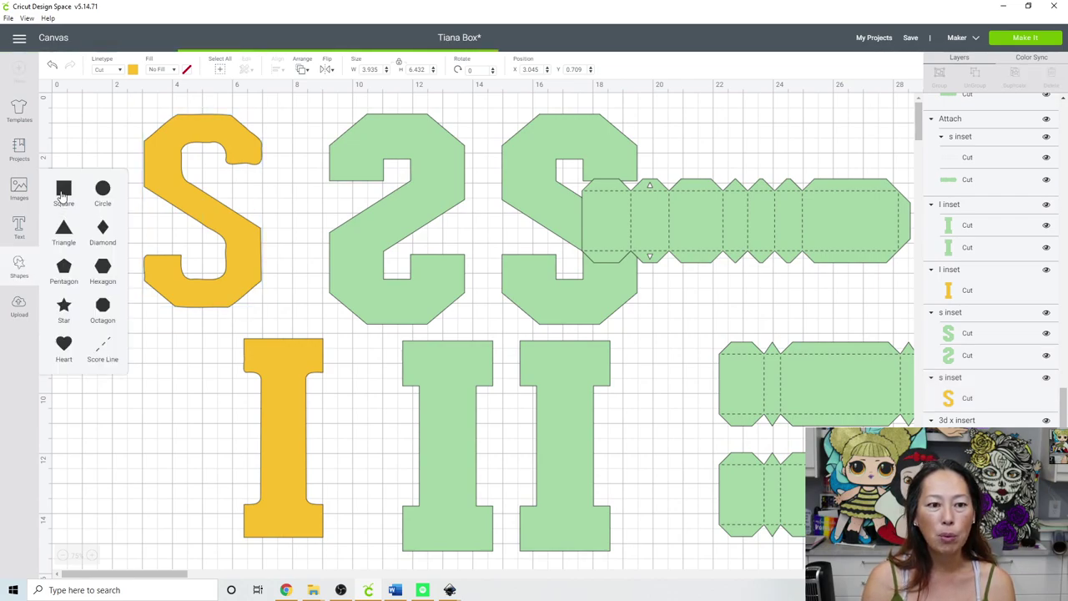
drag(153, 191, 196, 281)
drag(252, 332, 181, 313)
click(146, 327)
shift+click(204, 208)
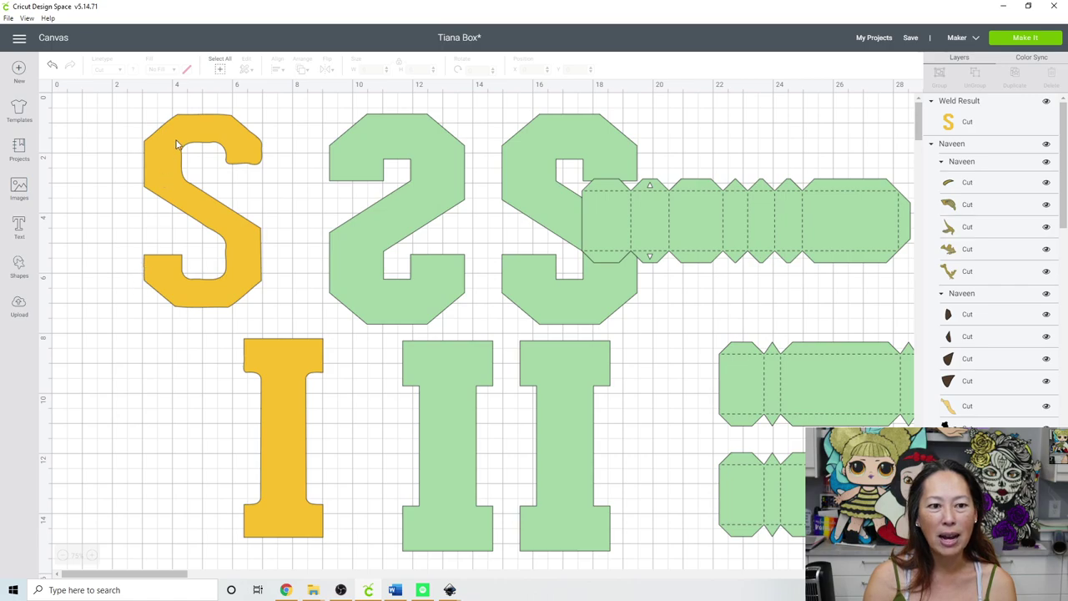
- Insert another square, resize it to about 1.7 by 0.5 inches and place it on the upper curve of the yellow S
click(20, 267)
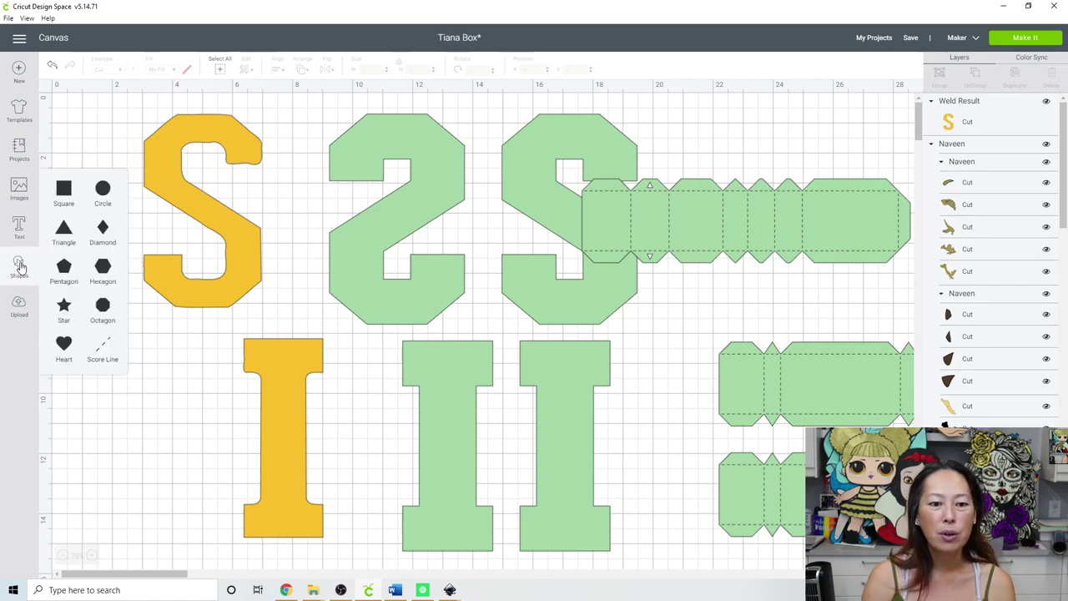
click(63, 190)
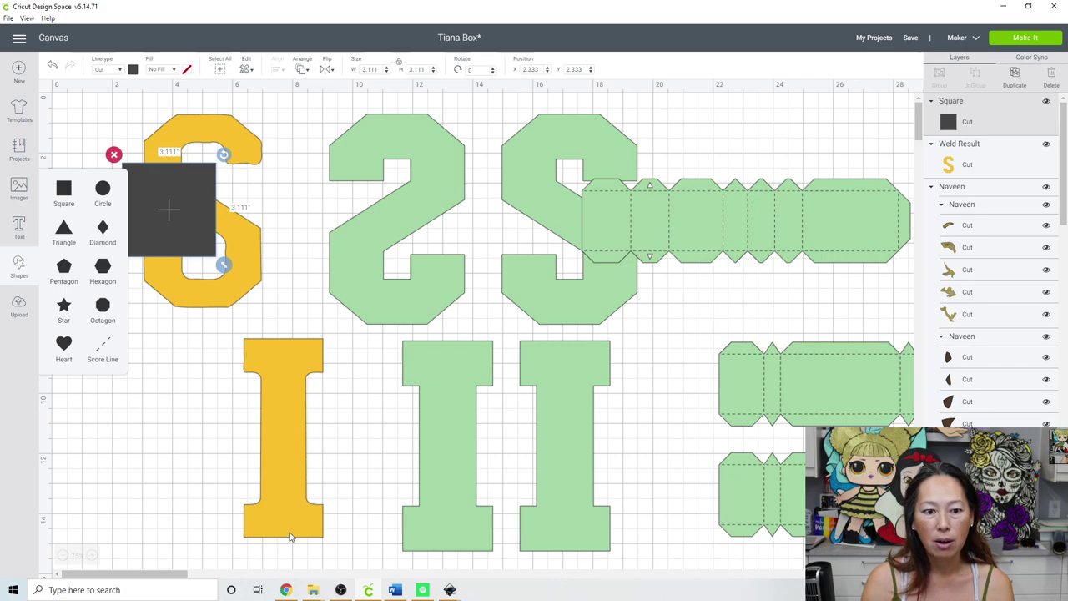
drag(223, 217, 220, 370)
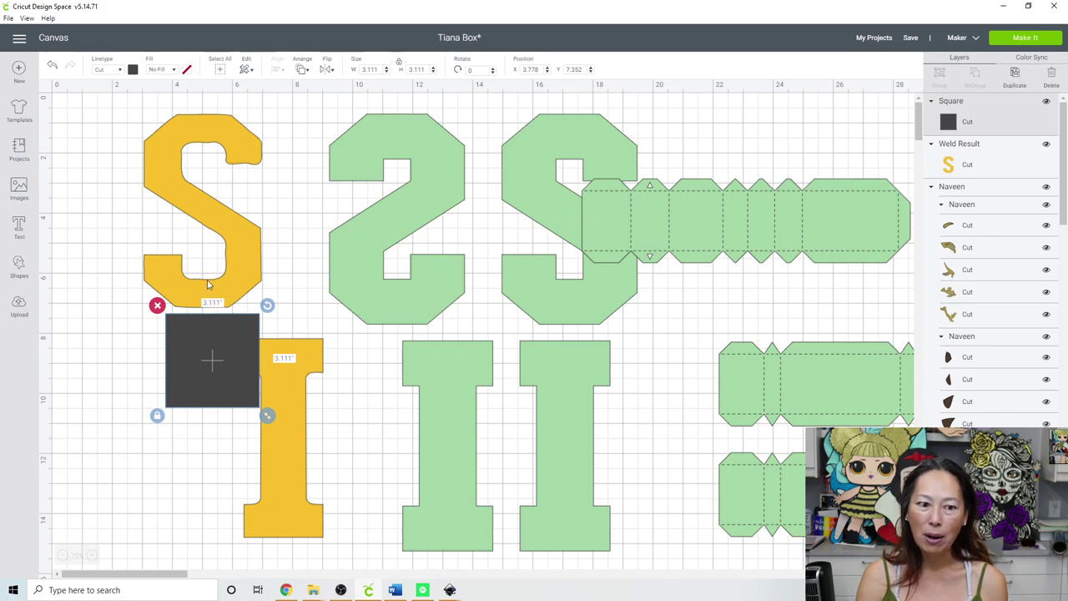
drag(195, 348, 207, 155)
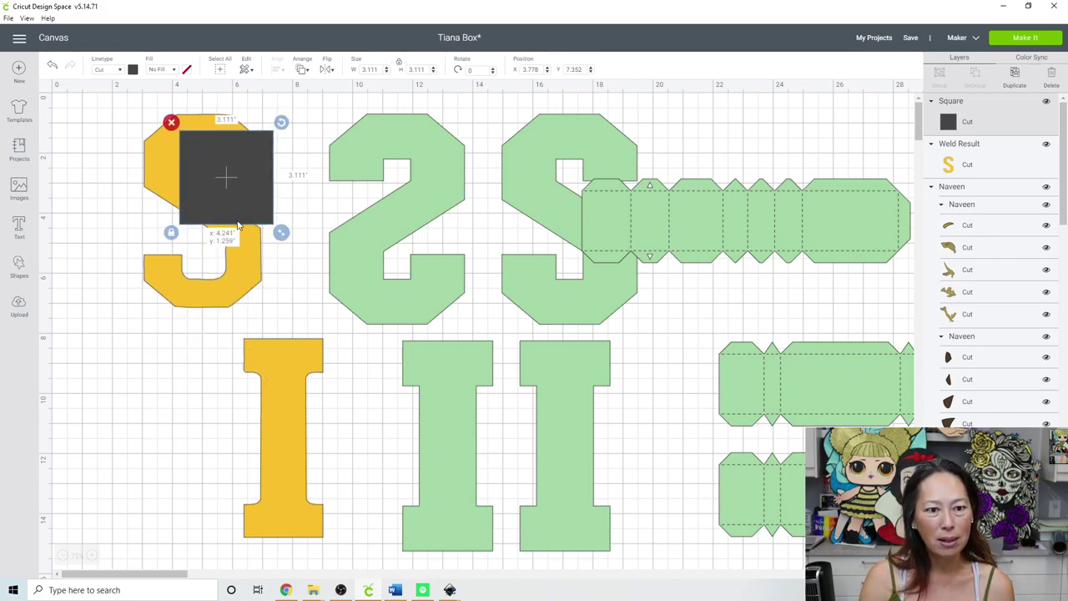
drag(280, 232, 239, 155)
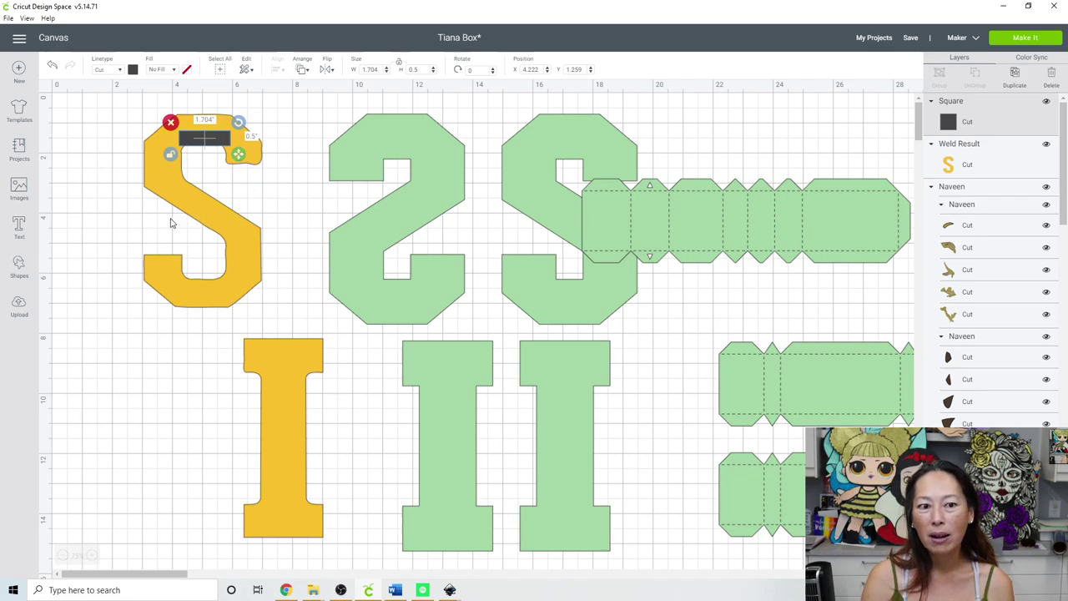
drag(201, 144, 202, 147)
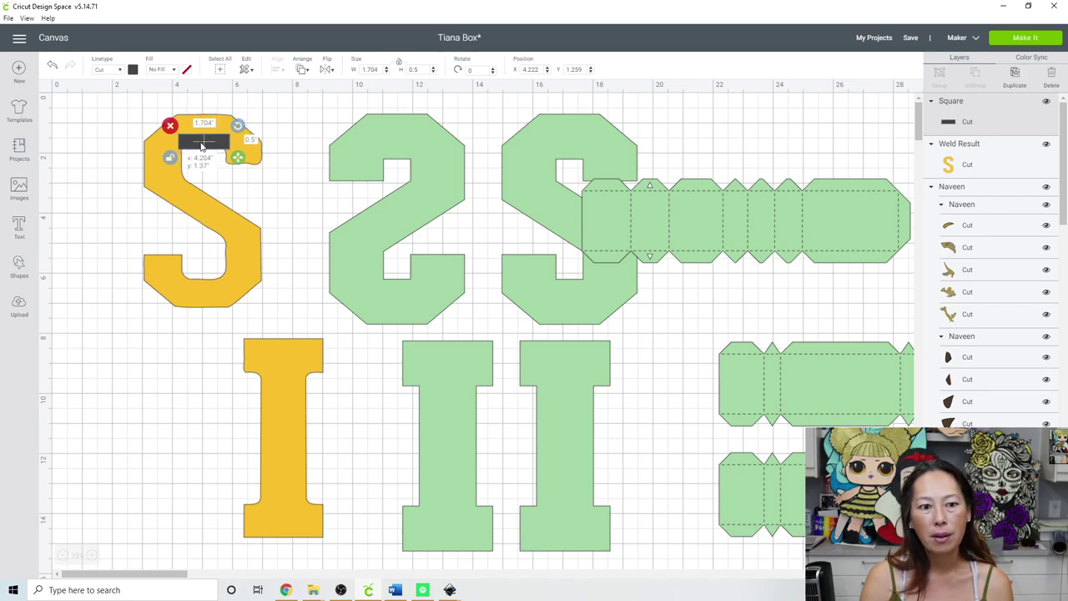
- Try to weld the dark grey rectangle to the yellow S and undo the weld
click(108, 121)
drag(109, 121, 219, 161)
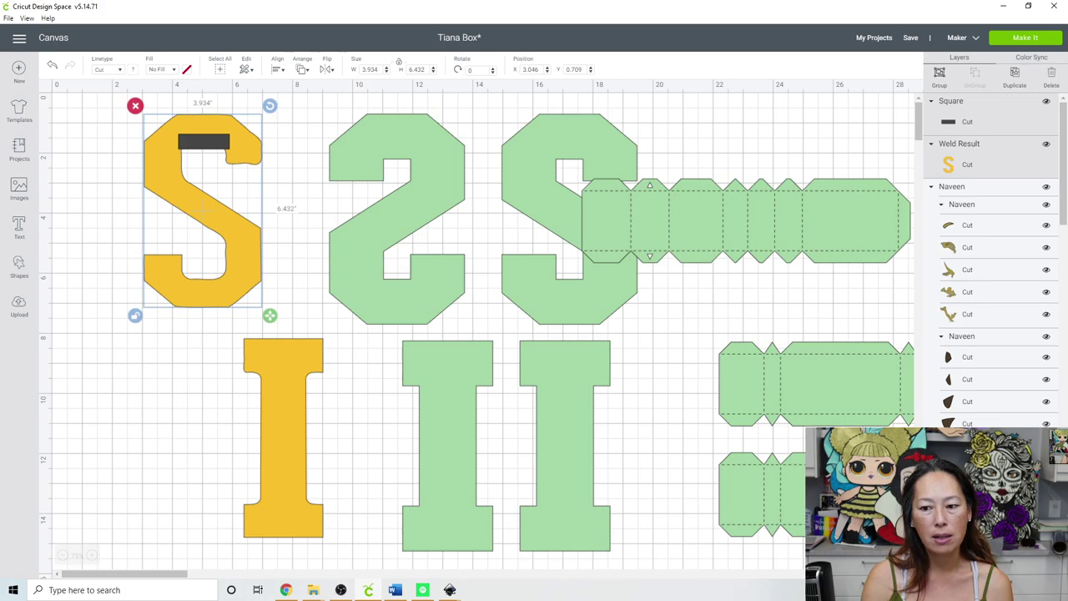
click(971, 584)
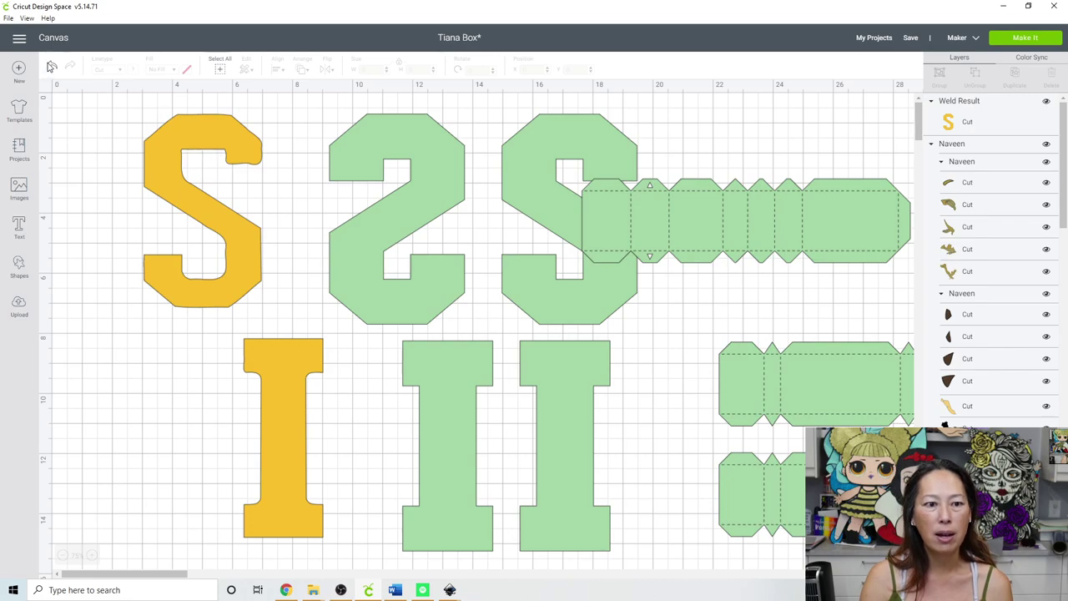
click(51, 67)
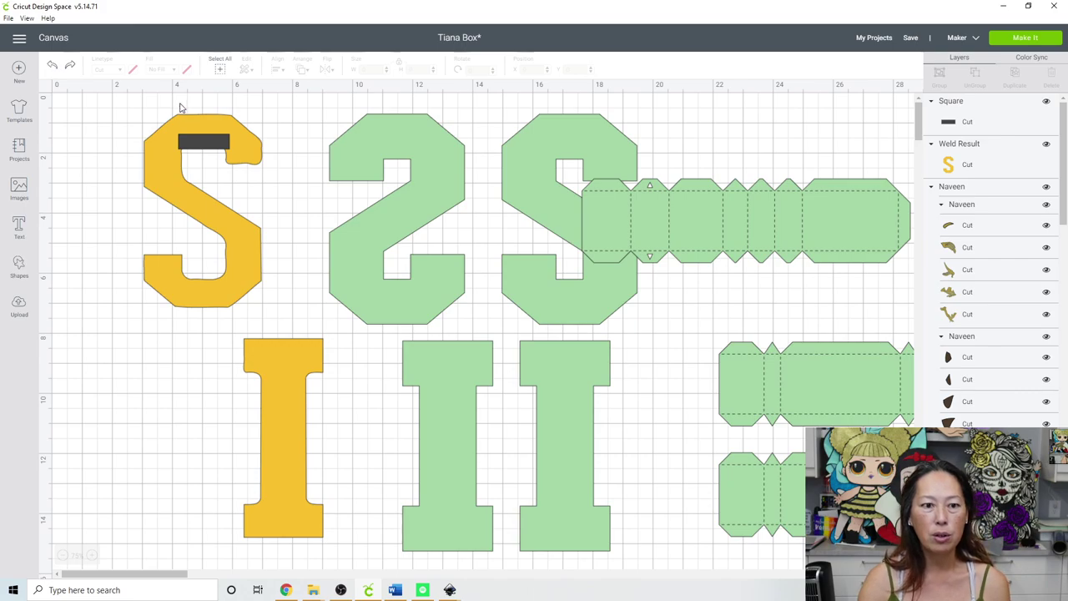
- Shift the dark grey rectangle slightly upward on the yellow S and weld the two together
mouse_move(202, 144)
mouse_down()
mouse_move(202, 131)
mouse_move(201, 140)
mouse_up()
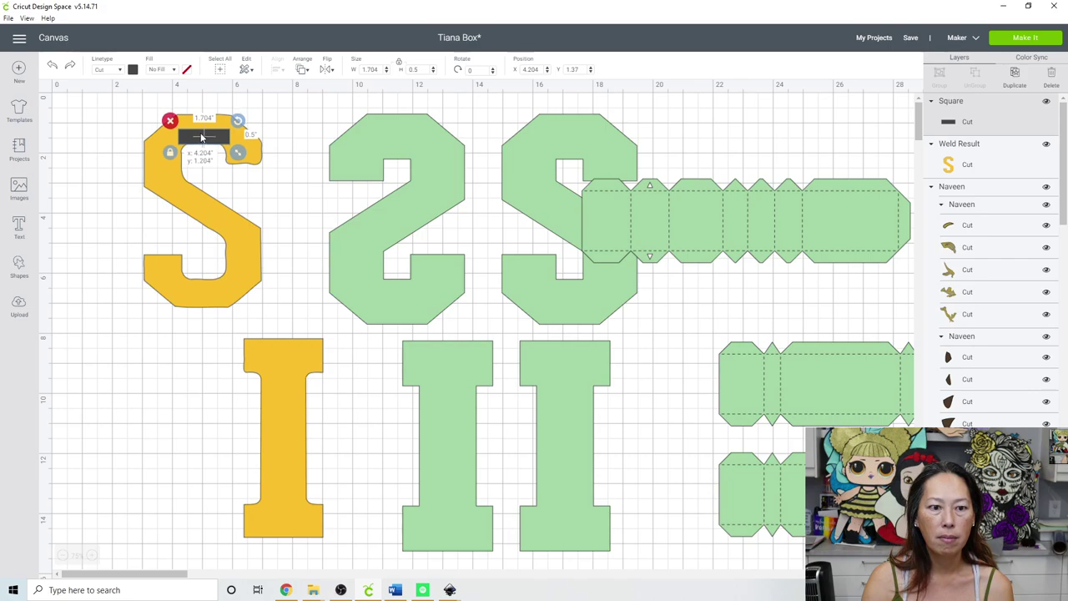
click(111, 126)
drag(112, 125, 264, 184)
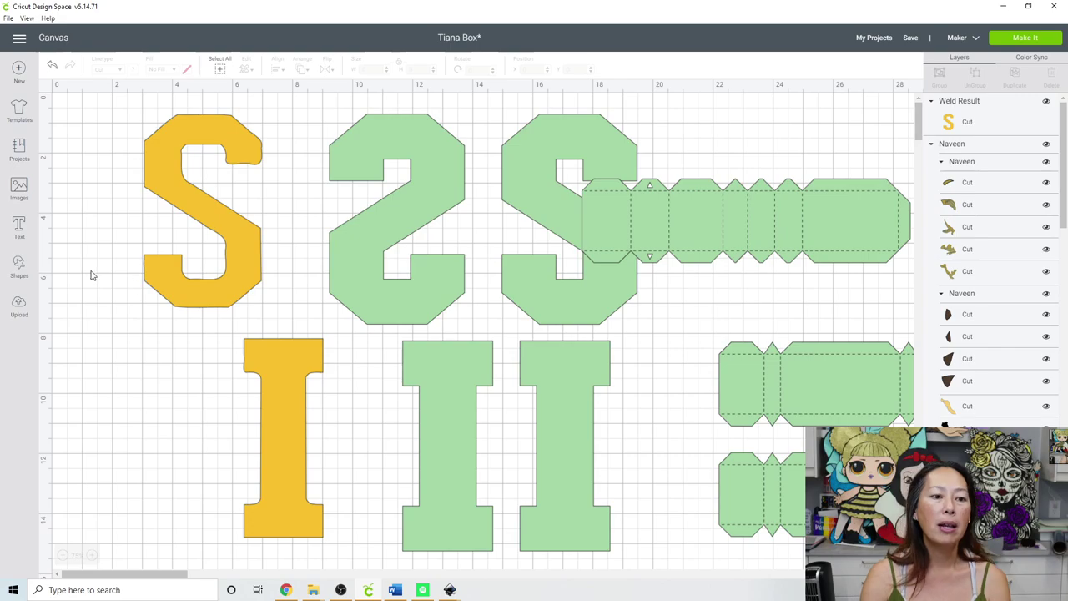
- Search the image library for "lily pad" and insert the layered pink lily image onto the canvas
click(19, 189)
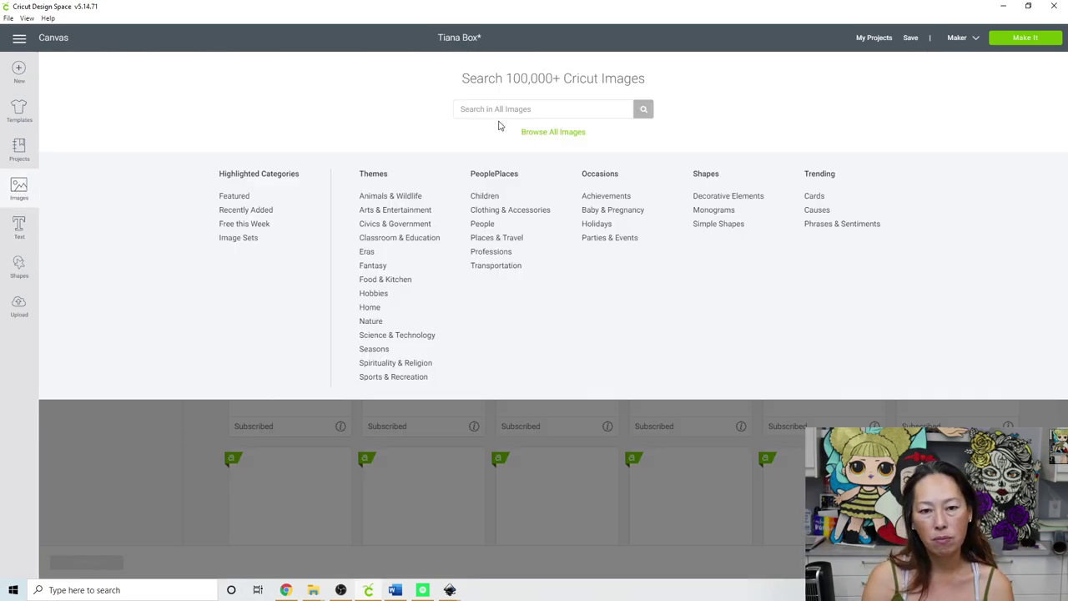
click(529, 115)
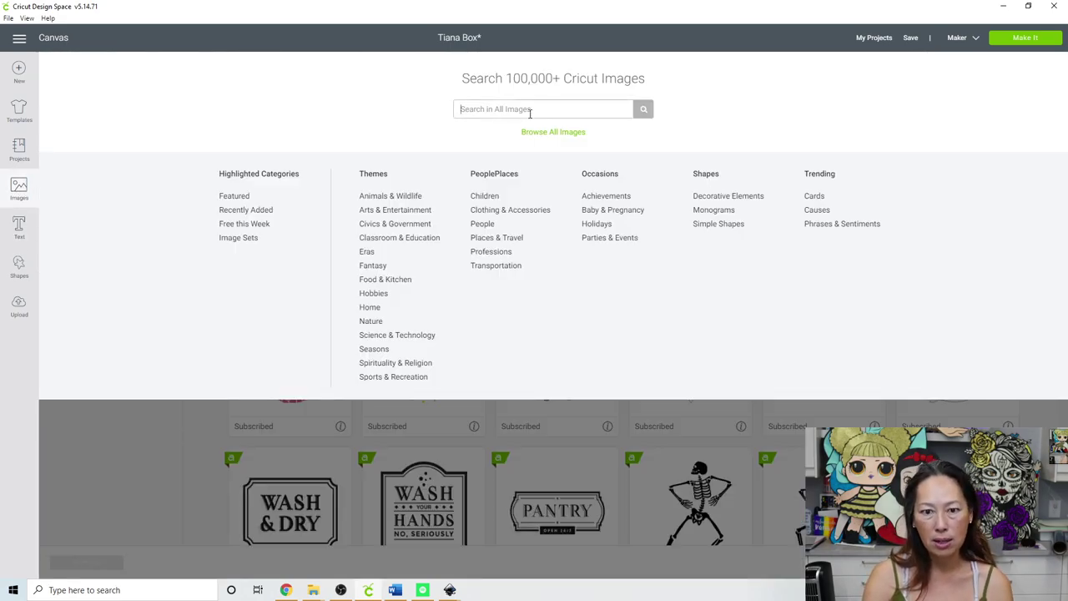
text(lily pad)
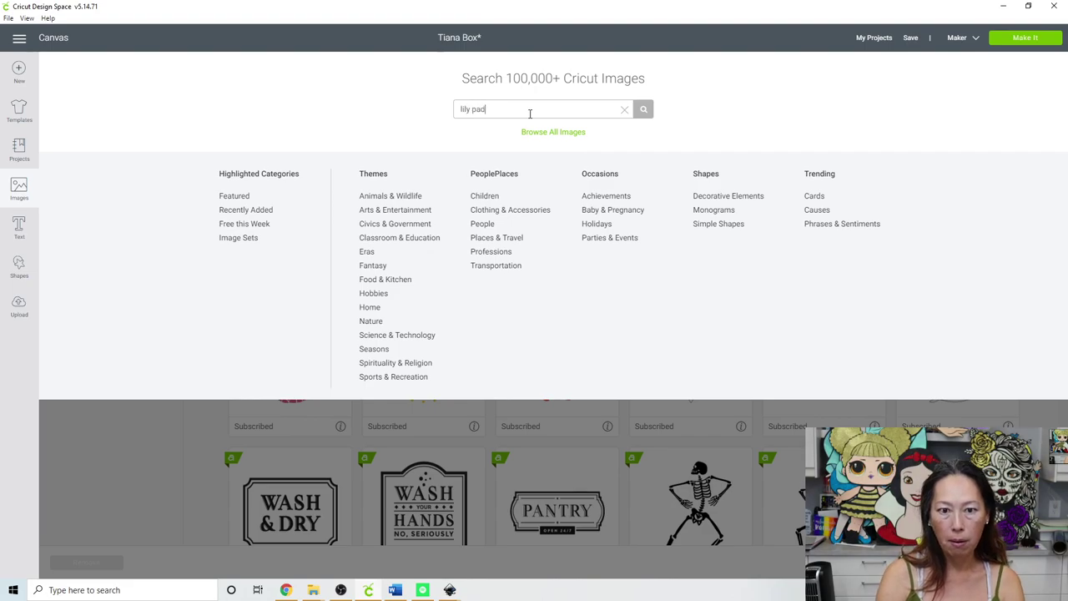
key(Return)
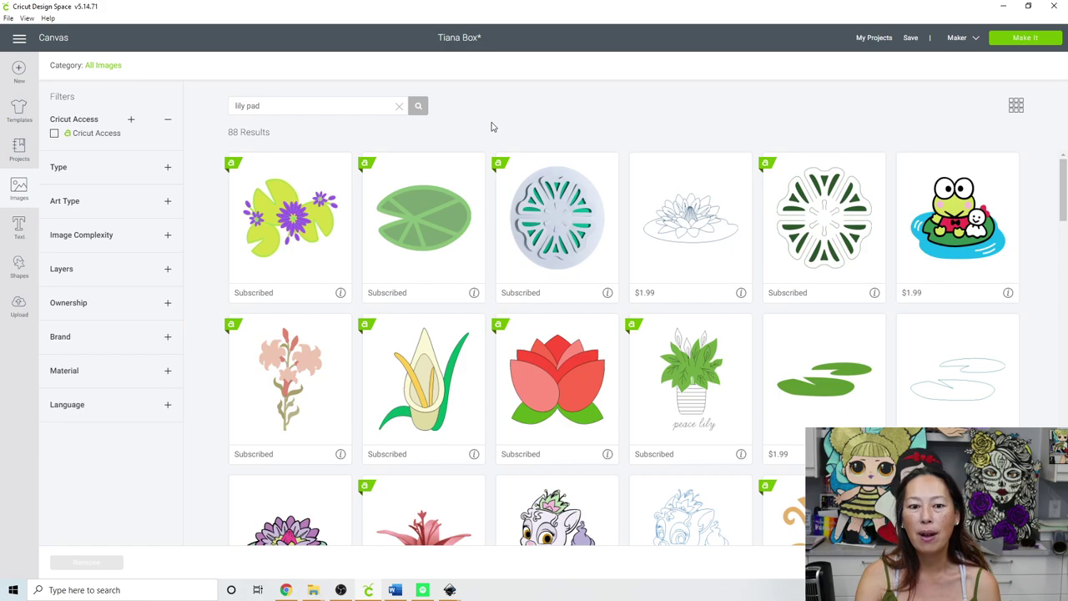
scroll(760, 340, down, 1)
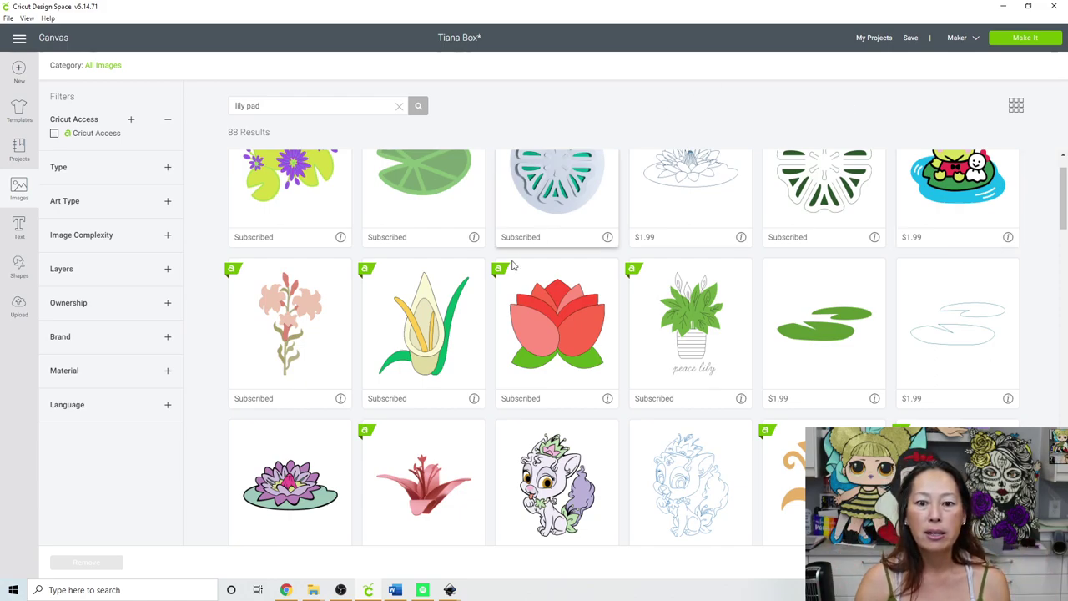
scroll(957, 325, down, 2)
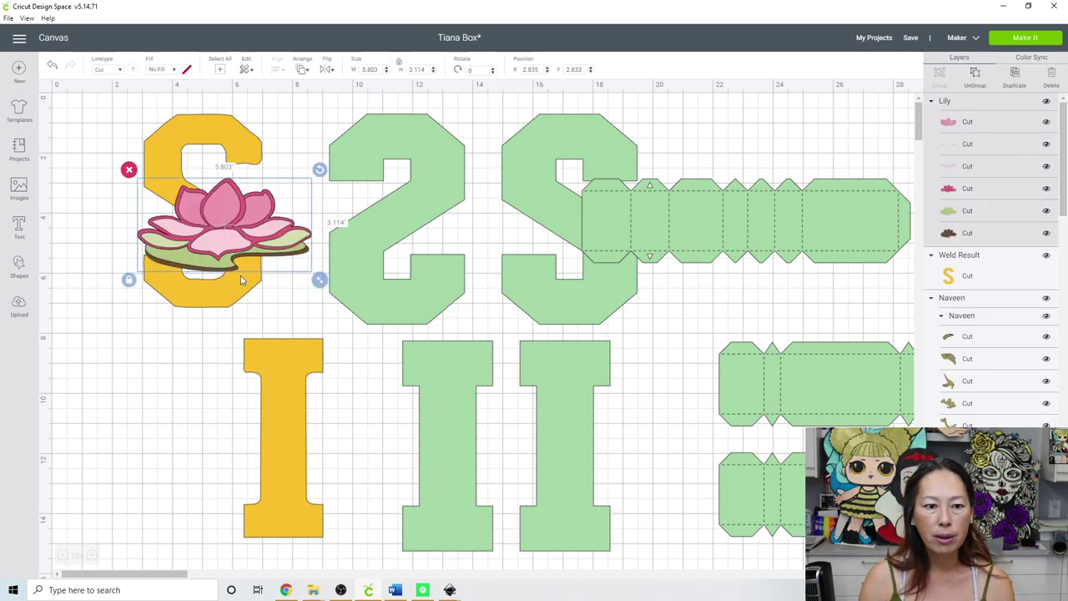
- Scale the pink lily to about 4.5 by 2.4 inches, checking it against the green S, and place it over the lower part of the yellow S
drag(209, 235, 203, 284)
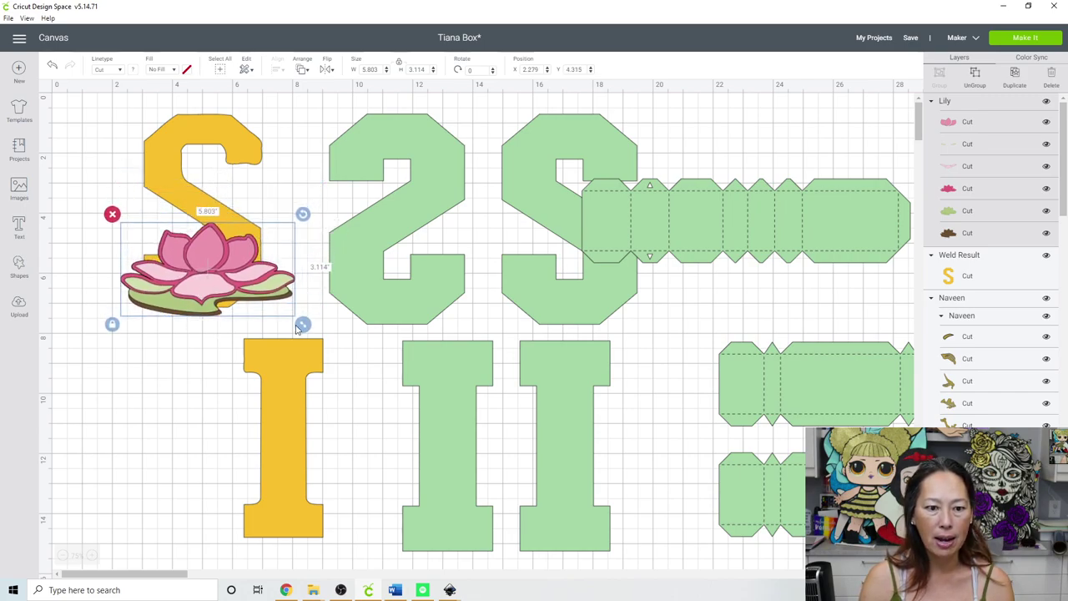
drag(303, 320, 586, 292)
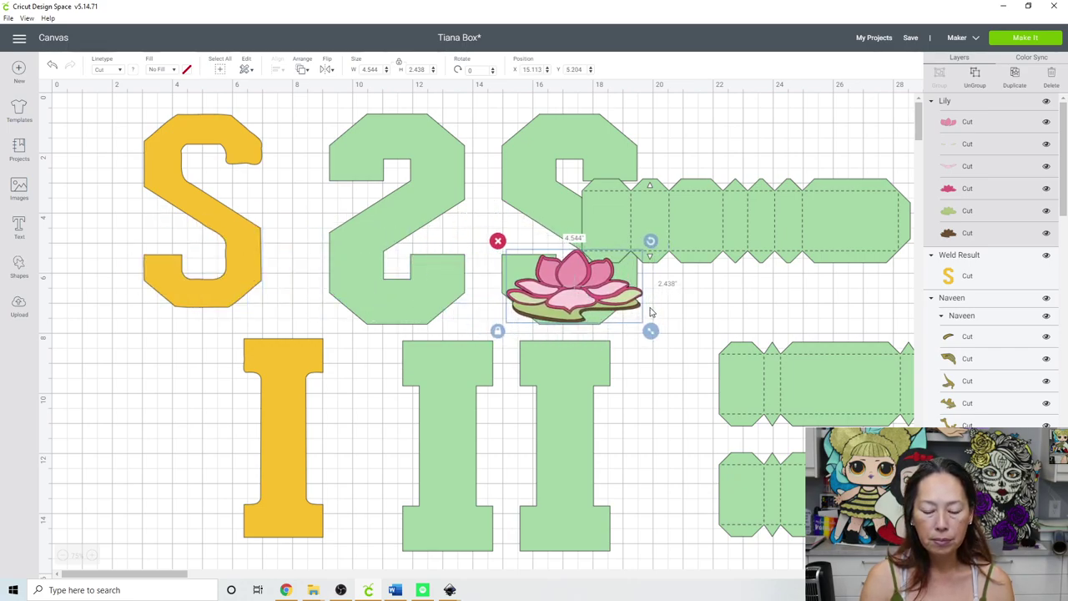
drag(650, 331, 648, 330)
drag(599, 292, 80, 250)
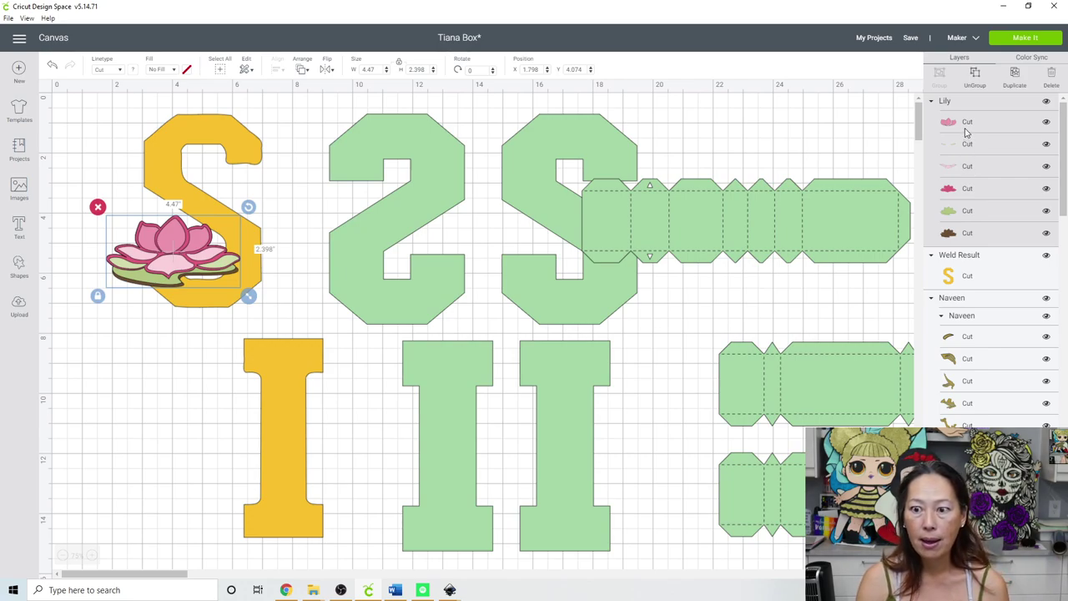
- Recolor the lily's dark pink petal backing layer to the golden yellow of the S and its brown base layer to medium green
click(965, 191)
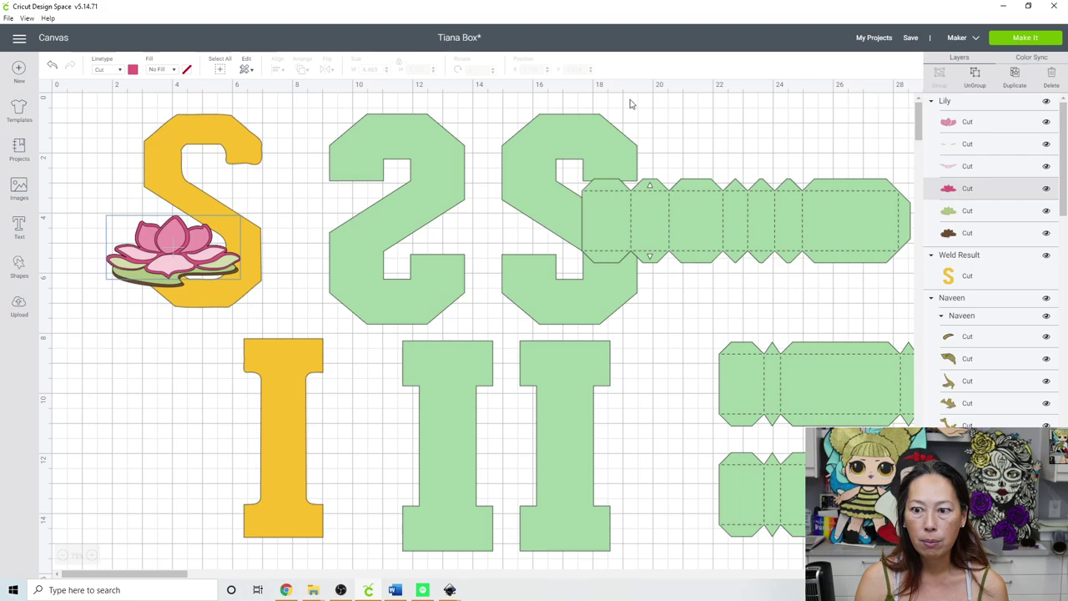
click(133, 70)
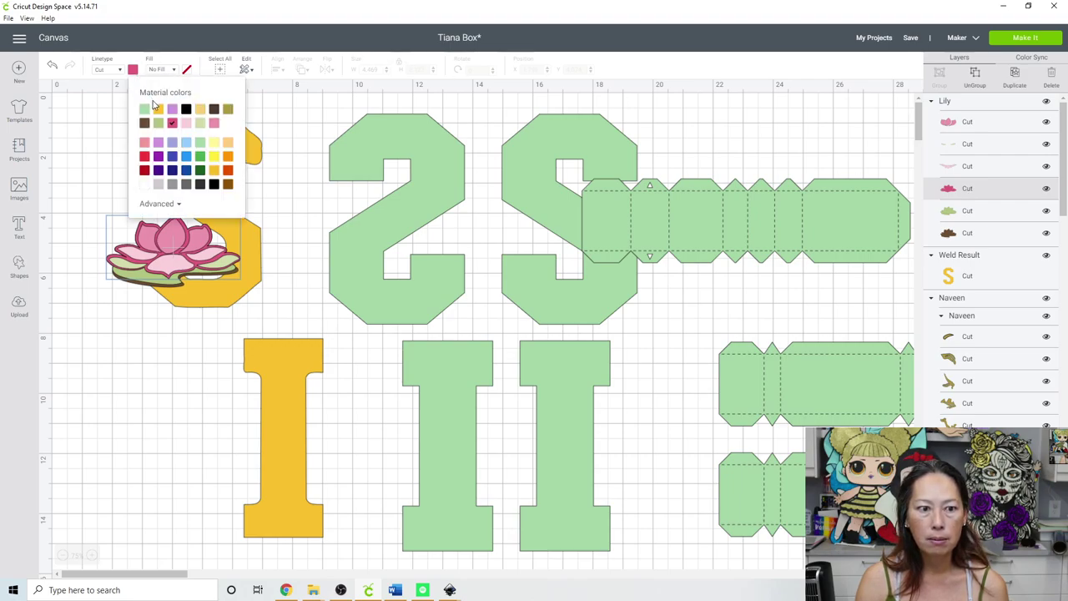
click(158, 109)
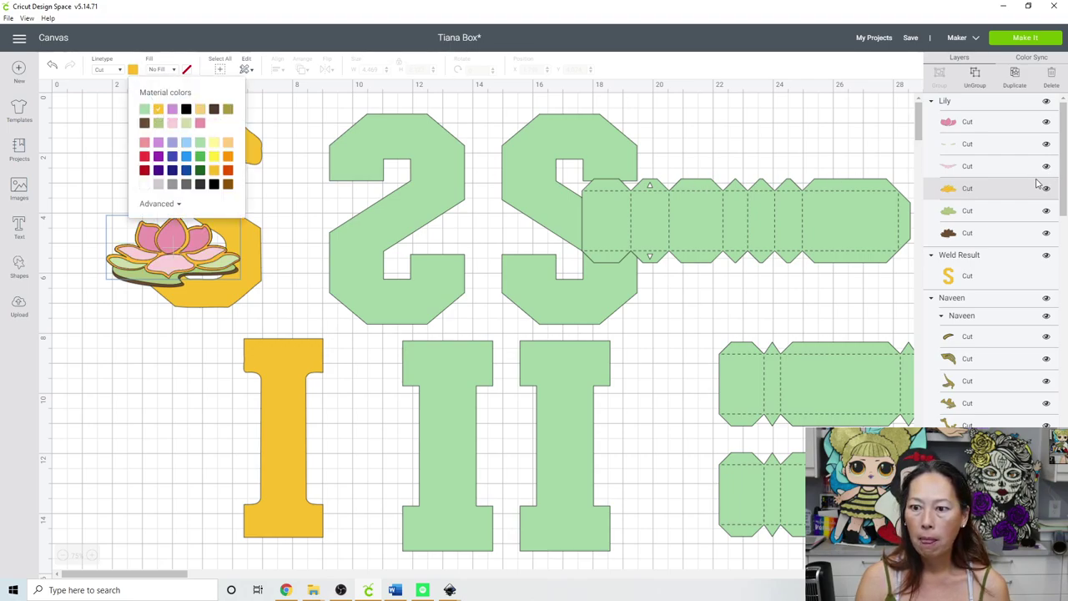
click(980, 237)
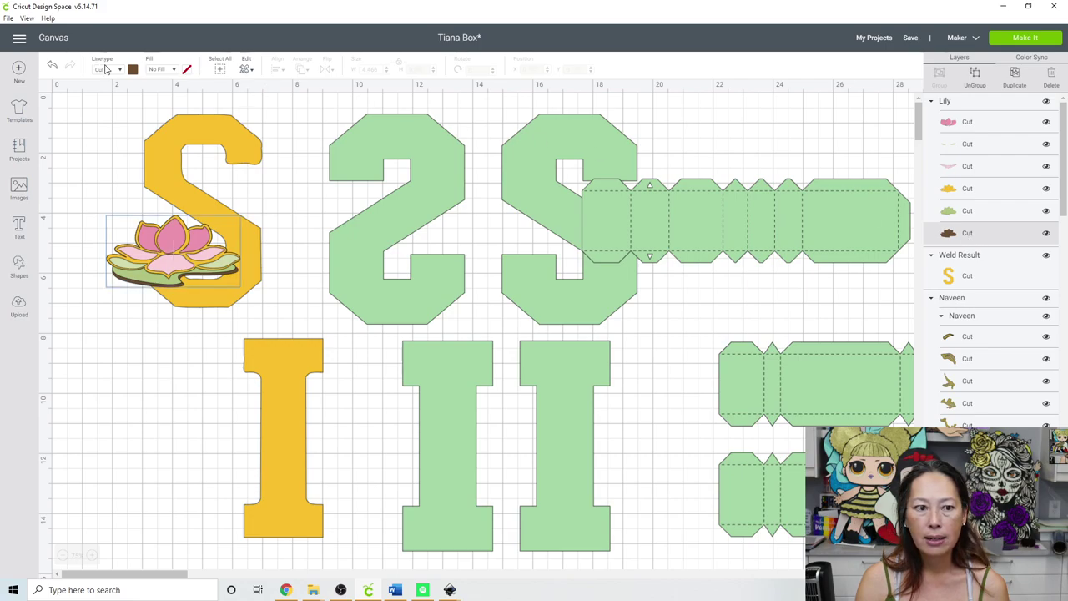
click(131, 70)
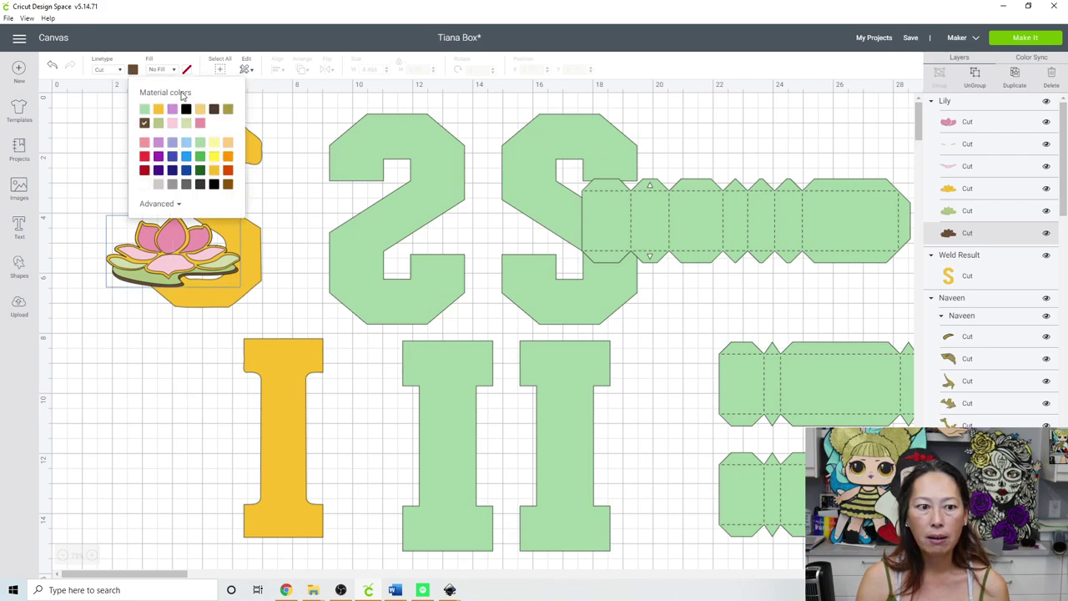
click(199, 159)
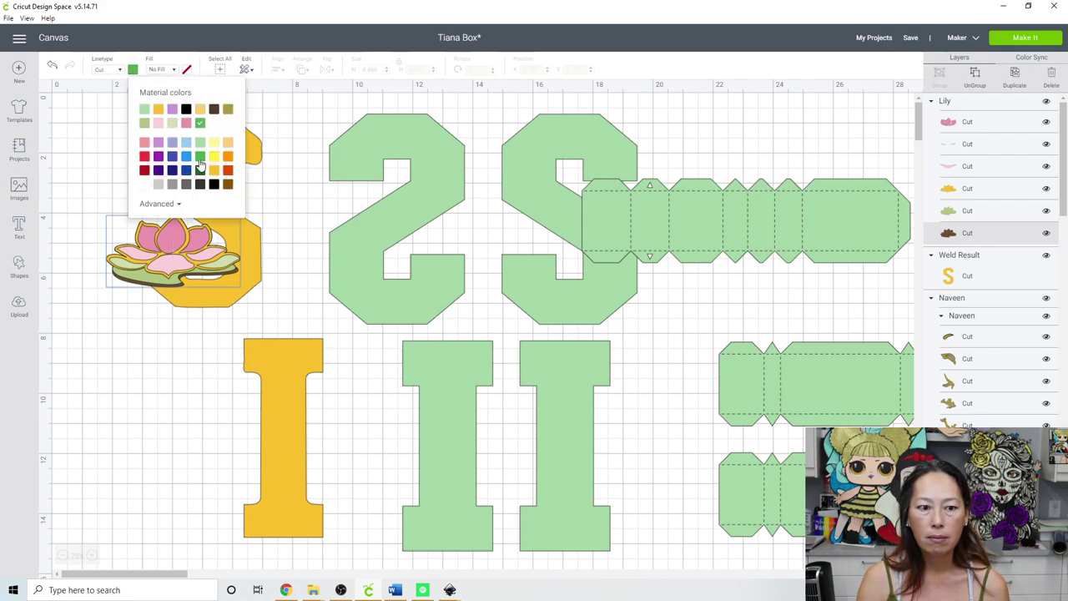
- Recolor the lily's medium pink upper petals and light pink lower petals to white
click(982, 123)
click(132, 70)
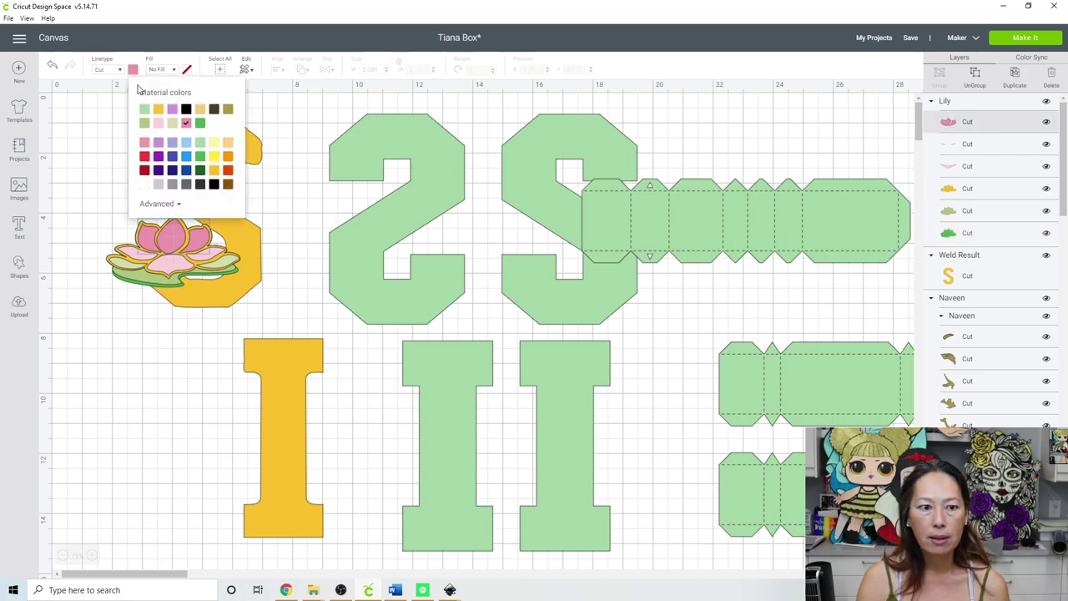
click(144, 184)
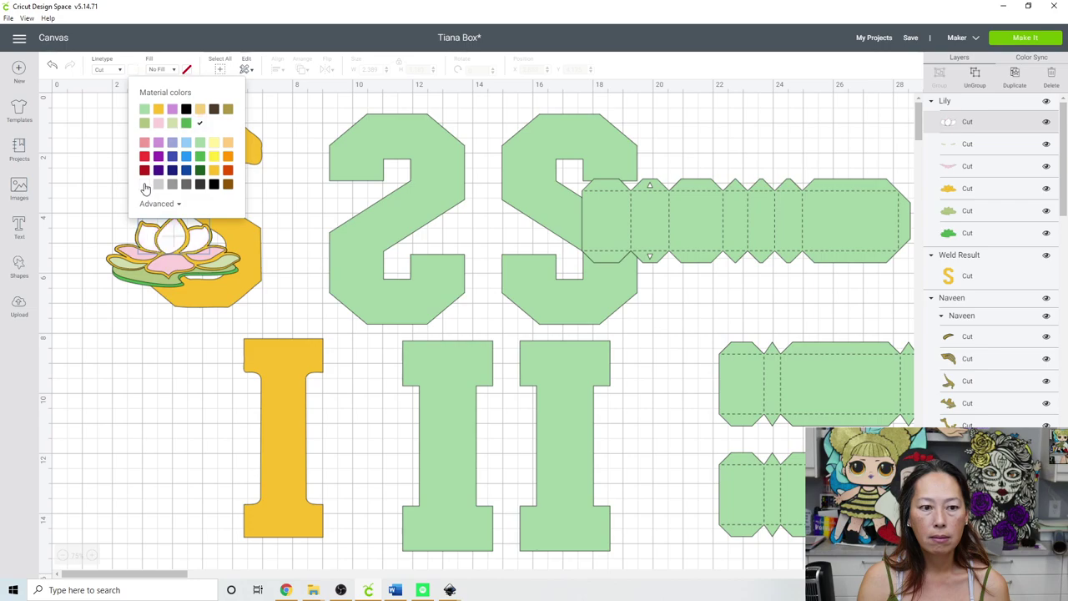
click(965, 168)
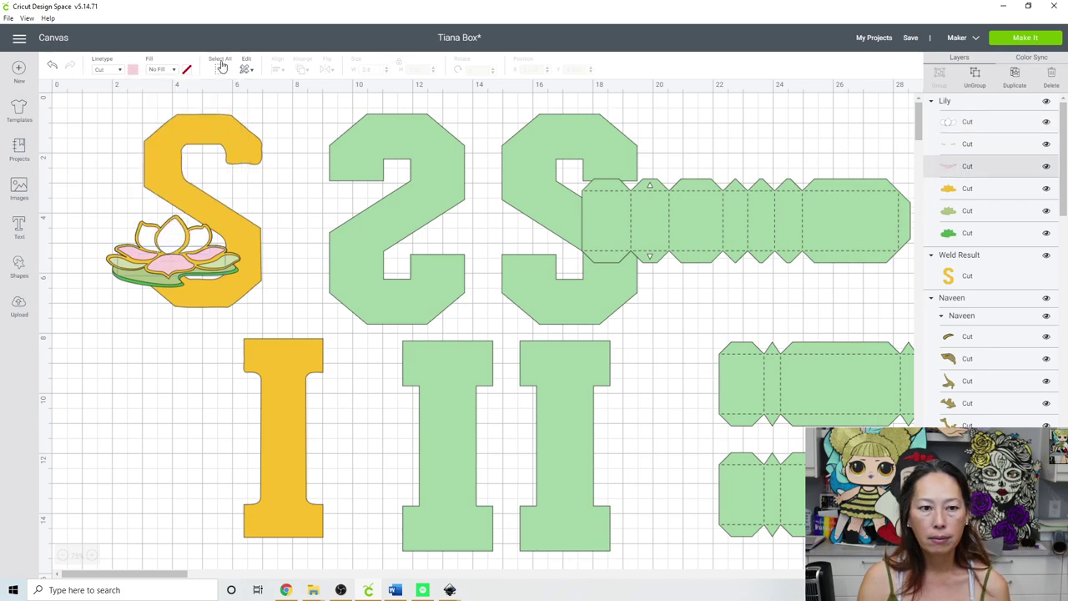
click(132, 70)
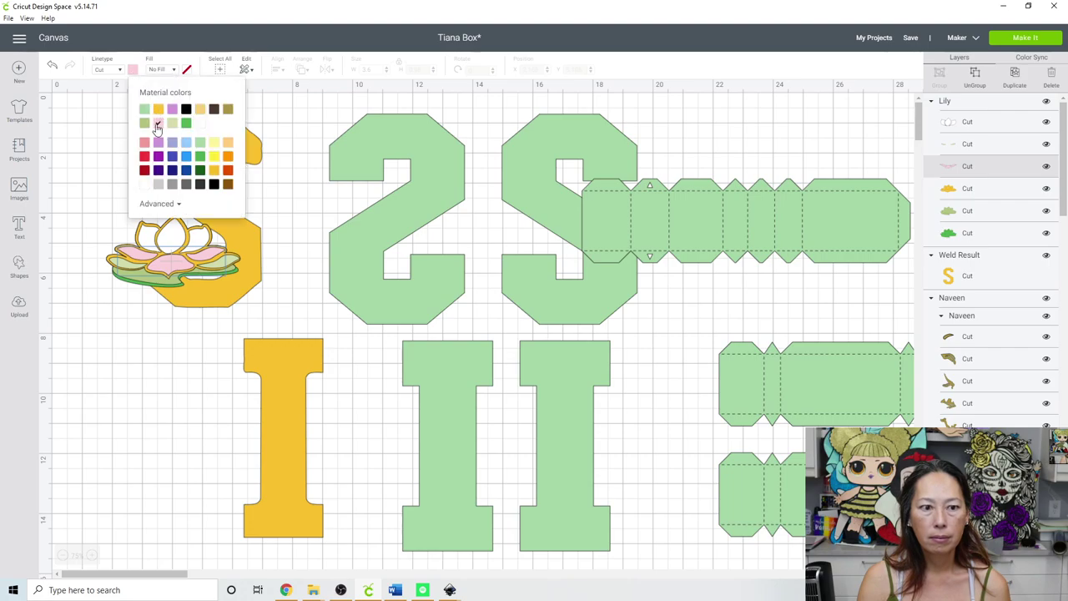
click(185, 123)
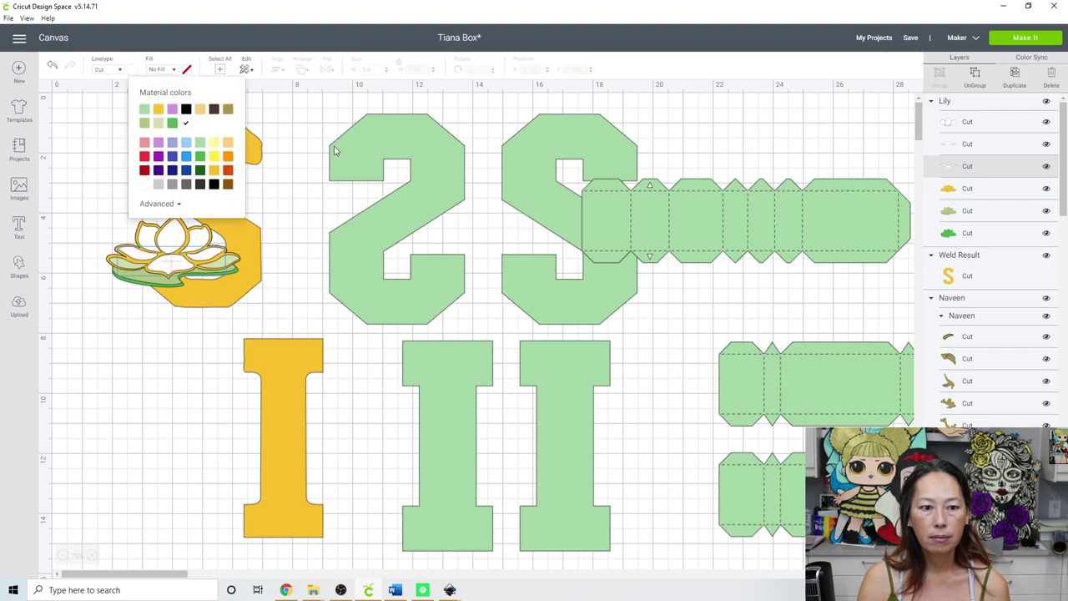
click(163, 388)
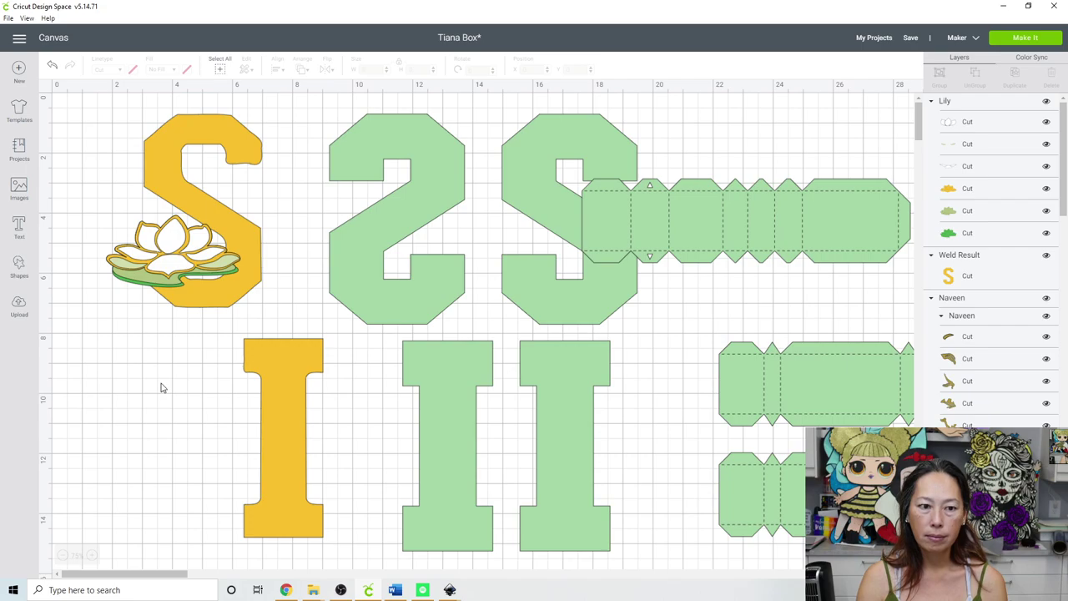
- Shift the lily down and right over the yellow S's base, and move both together onto the rightmost green S at about X 14.4, Y 1.1
click(200, 275)
drag(221, 282, 226, 292)
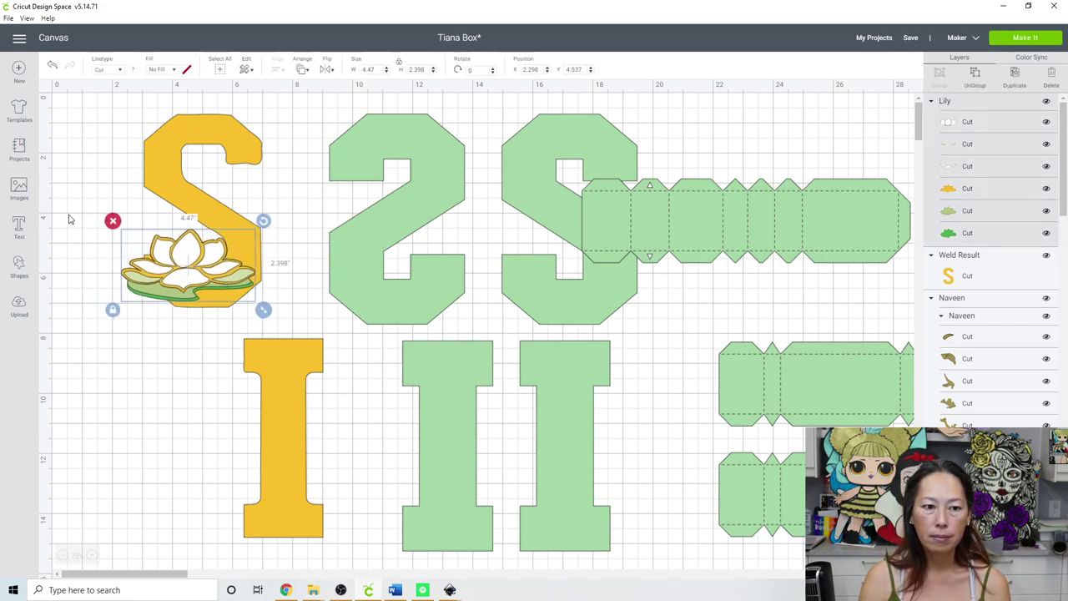
click(92, 189)
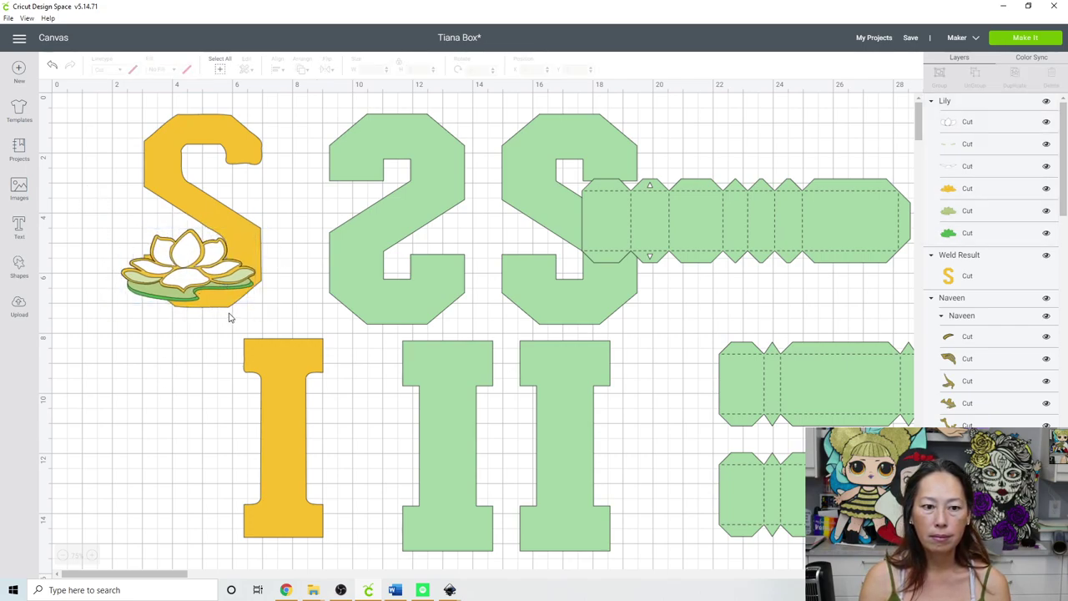
drag(115, 152, 599, 239)
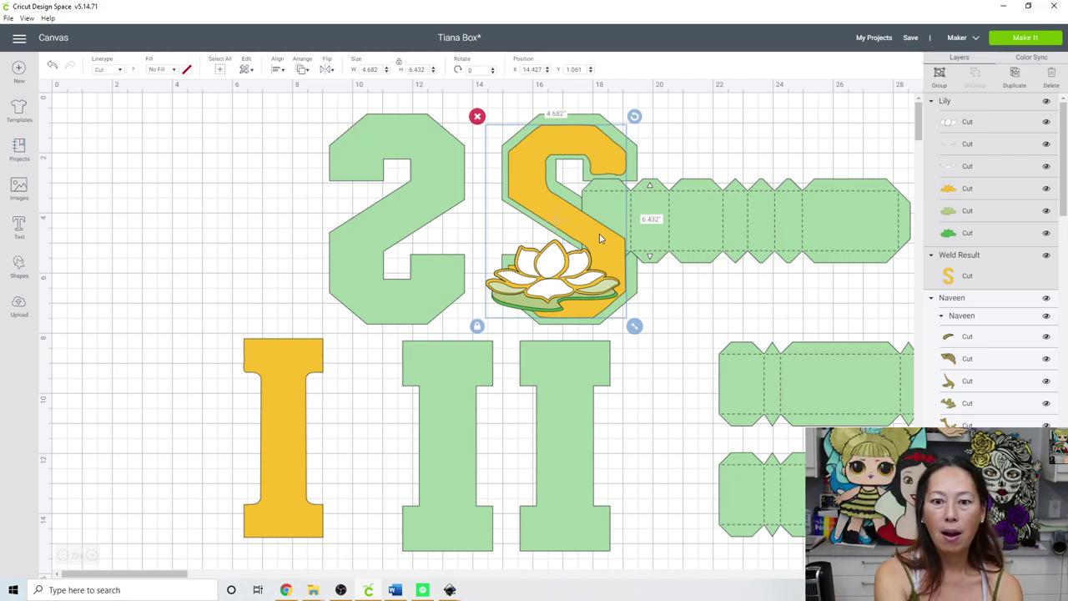
click(255, 325)
- Insert a square shape onto the canvas for work on the yellow I
scroll(255, 322, down, 3)
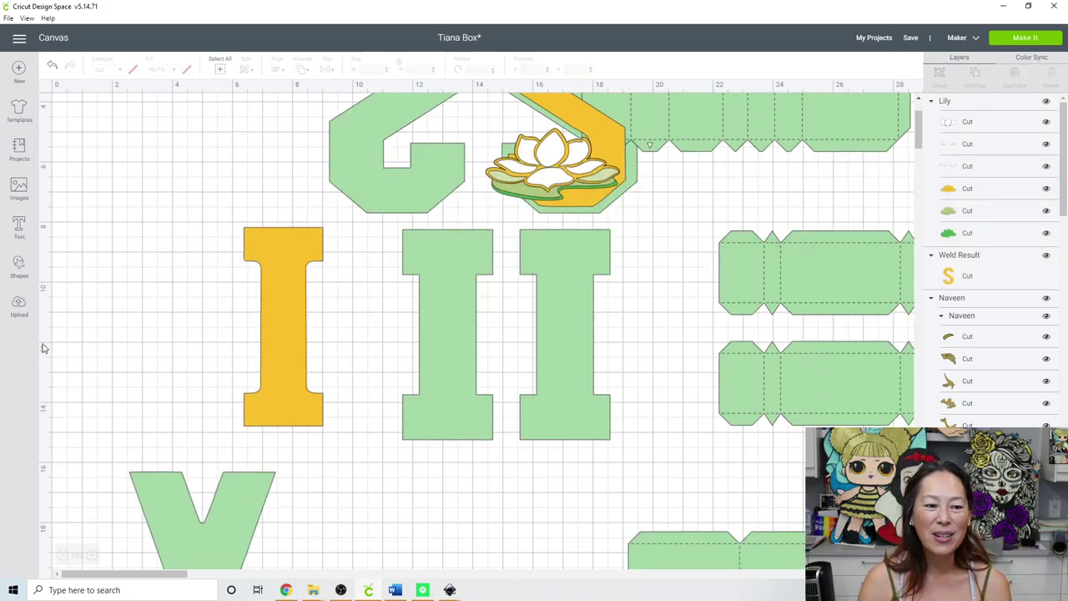
click(18, 267)
click(59, 195)
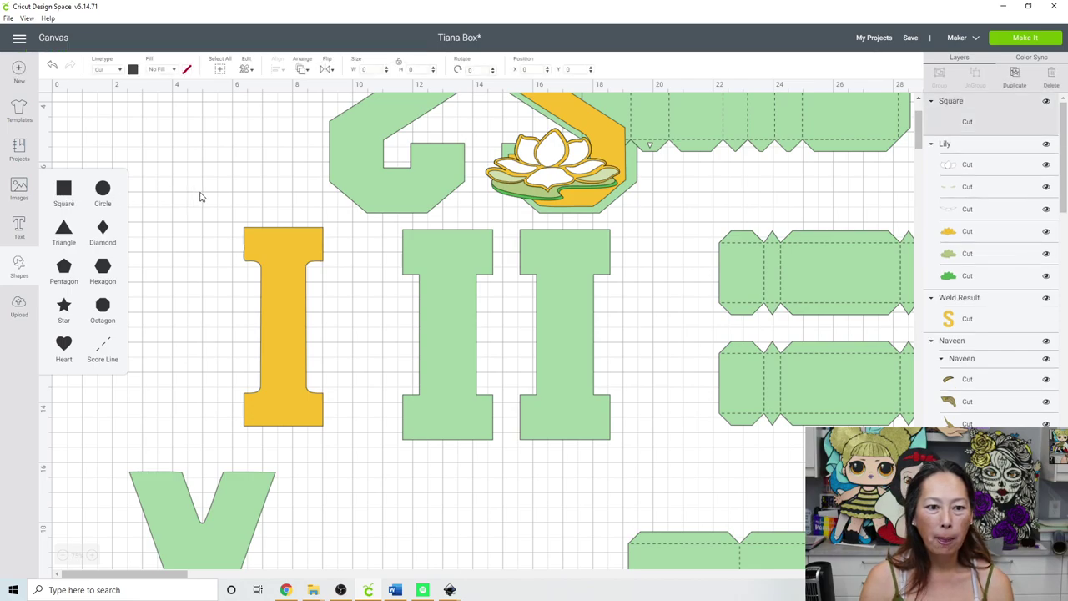